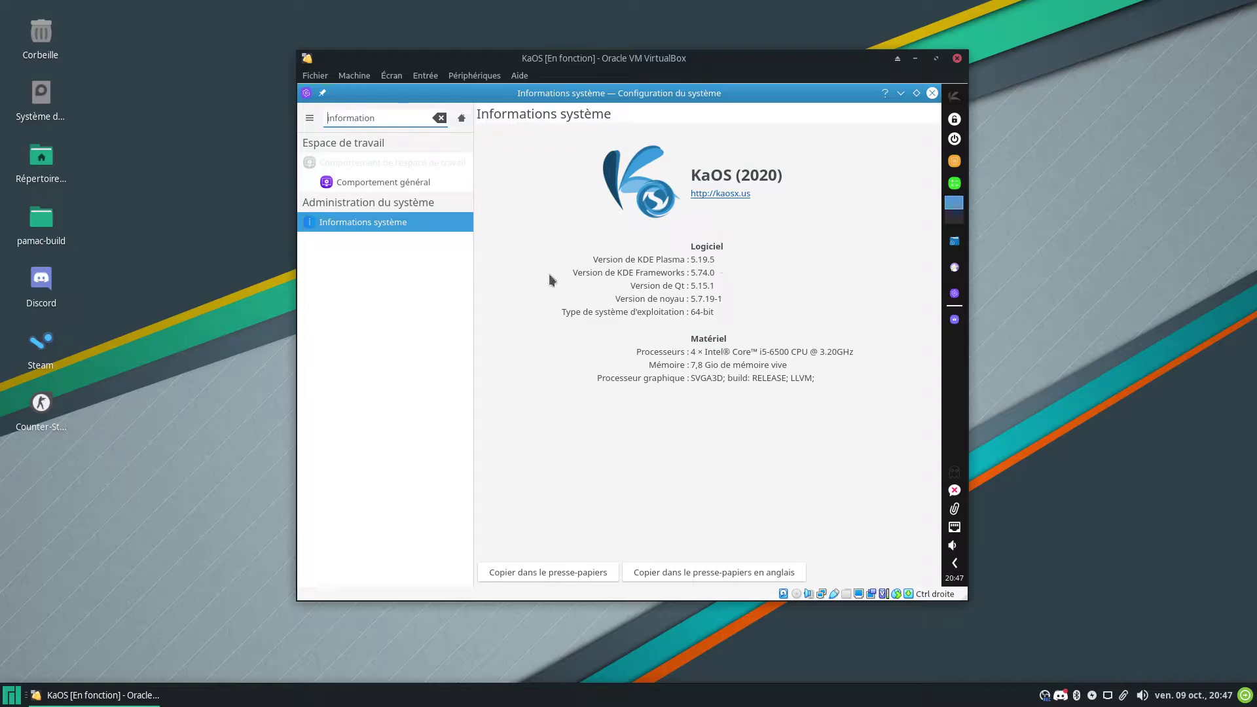
Step: Check the current Linux kernel releases on kernel.org in Chromium, and return to the KaOS virtual machine
left_click(12, 695)
left_click(84, 476)
type("kernel.org")
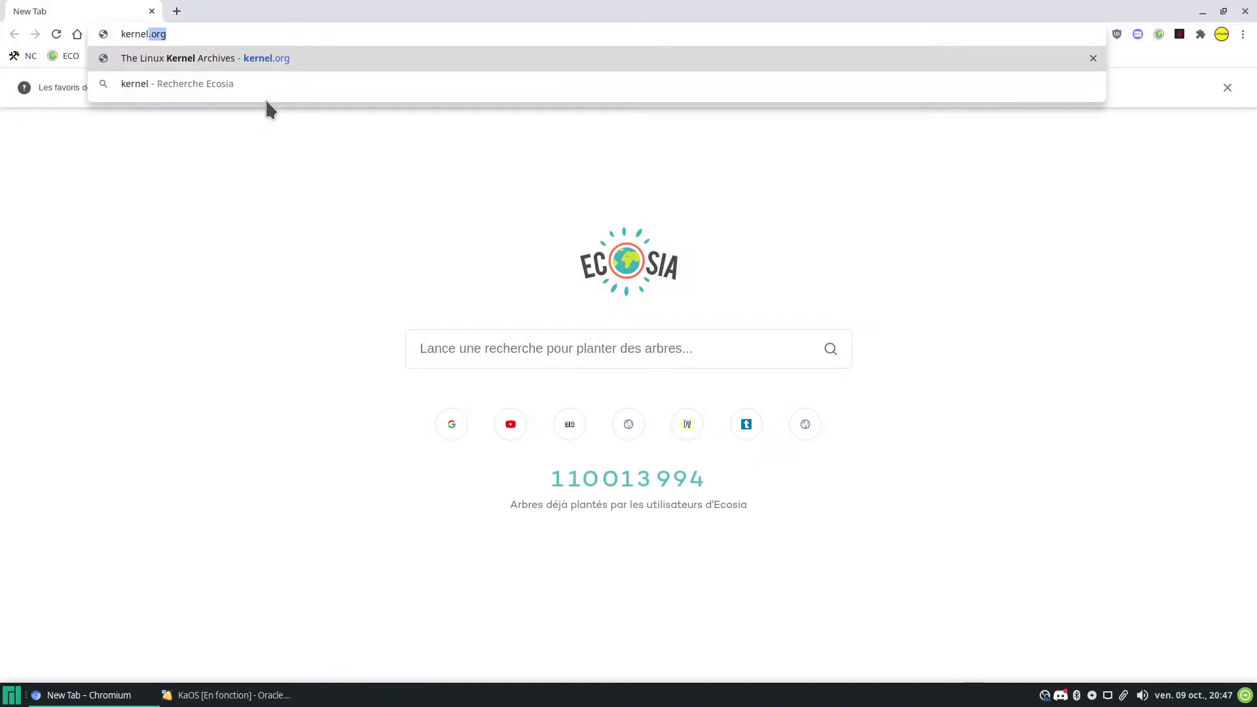
key("Return")
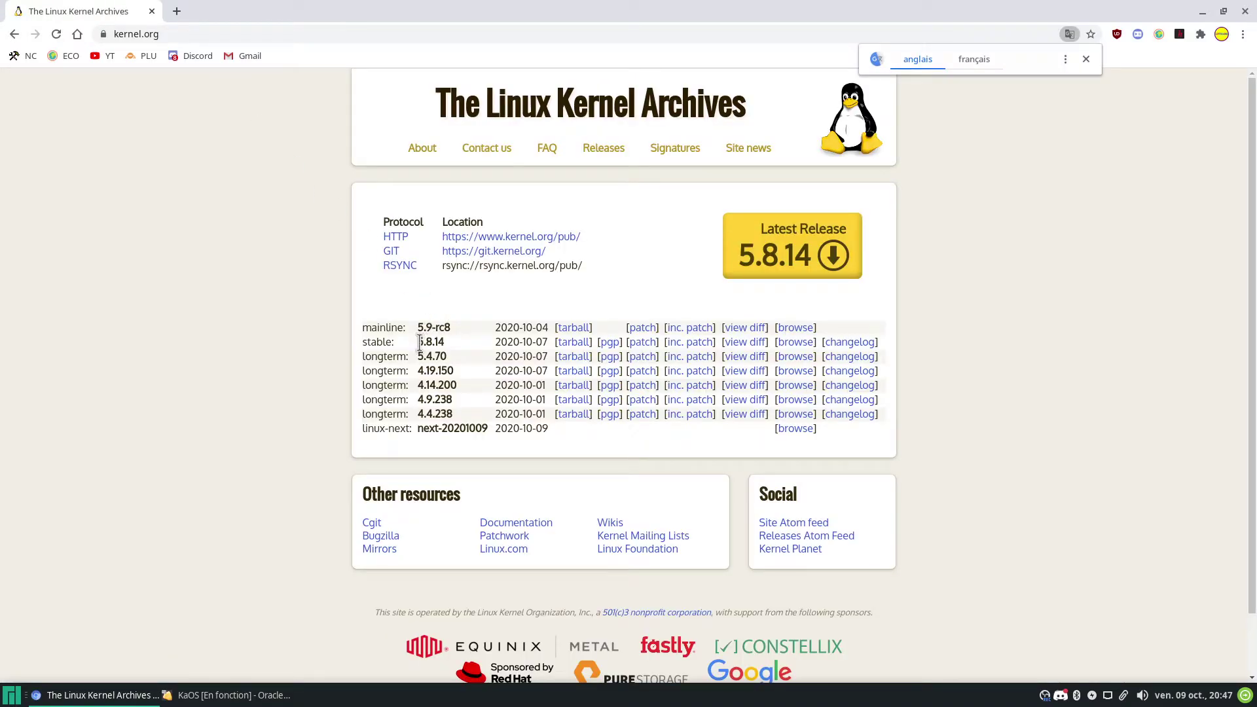
left_click(1201, 12)
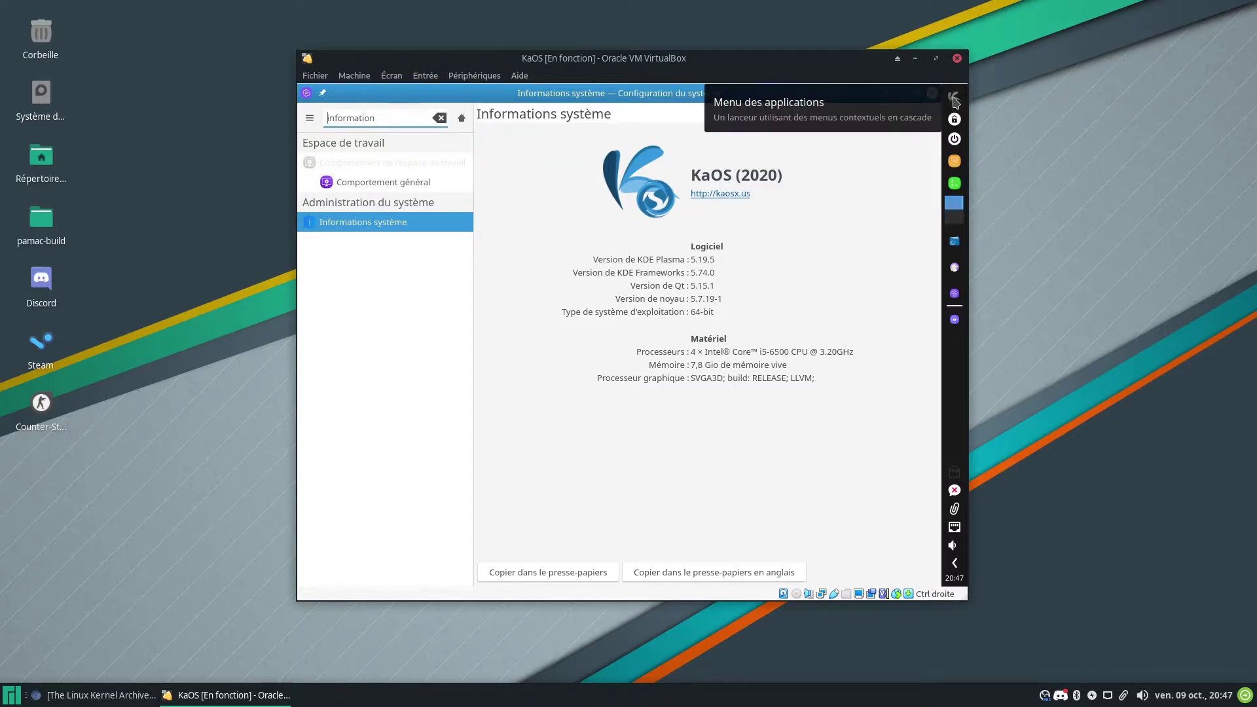
right_click(954, 204)
left_click(914, 396)
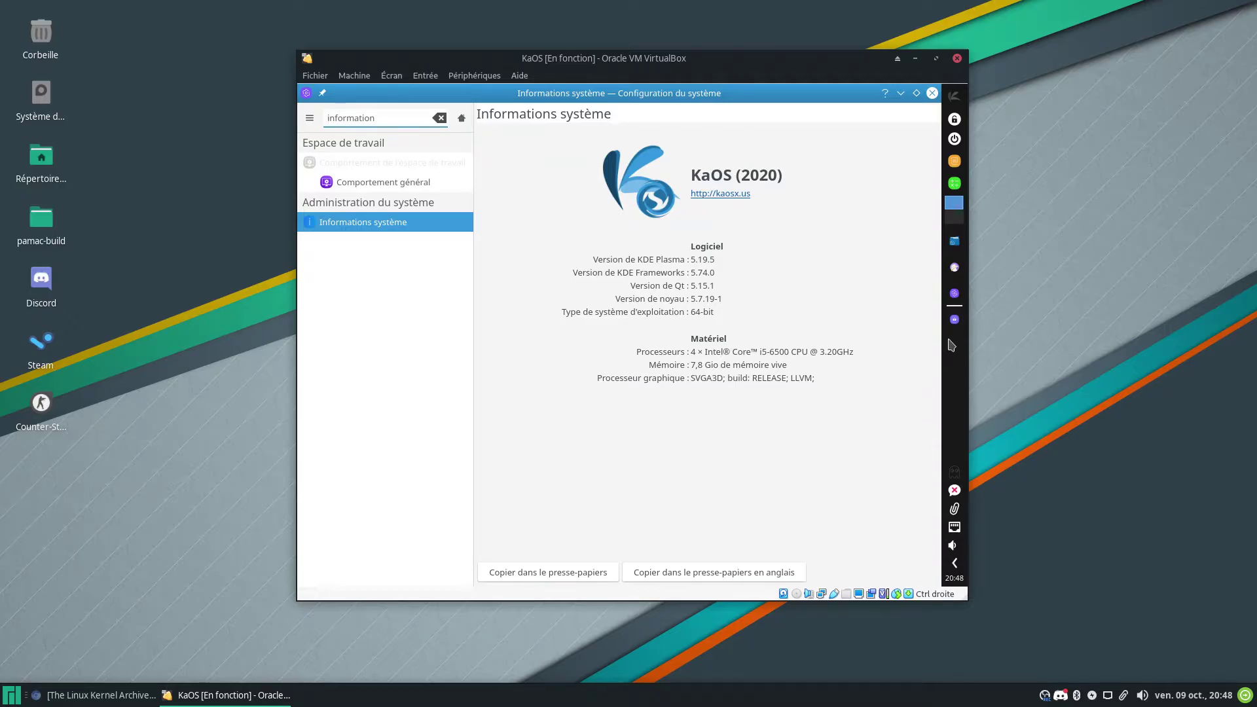
Step: Clear the settings search and look through the full list of system settings categories
left_click(437, 119)
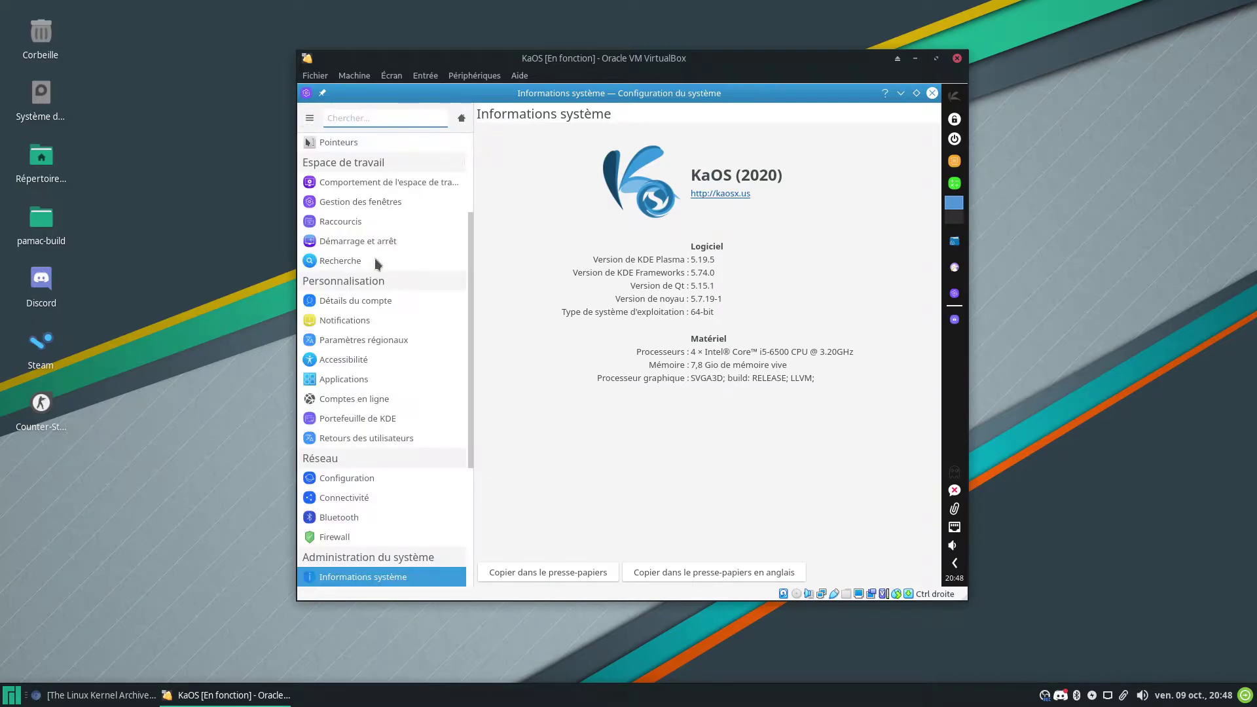
scroll(340, 284, "up", 3)
scroll(339, 281, "down", 3)
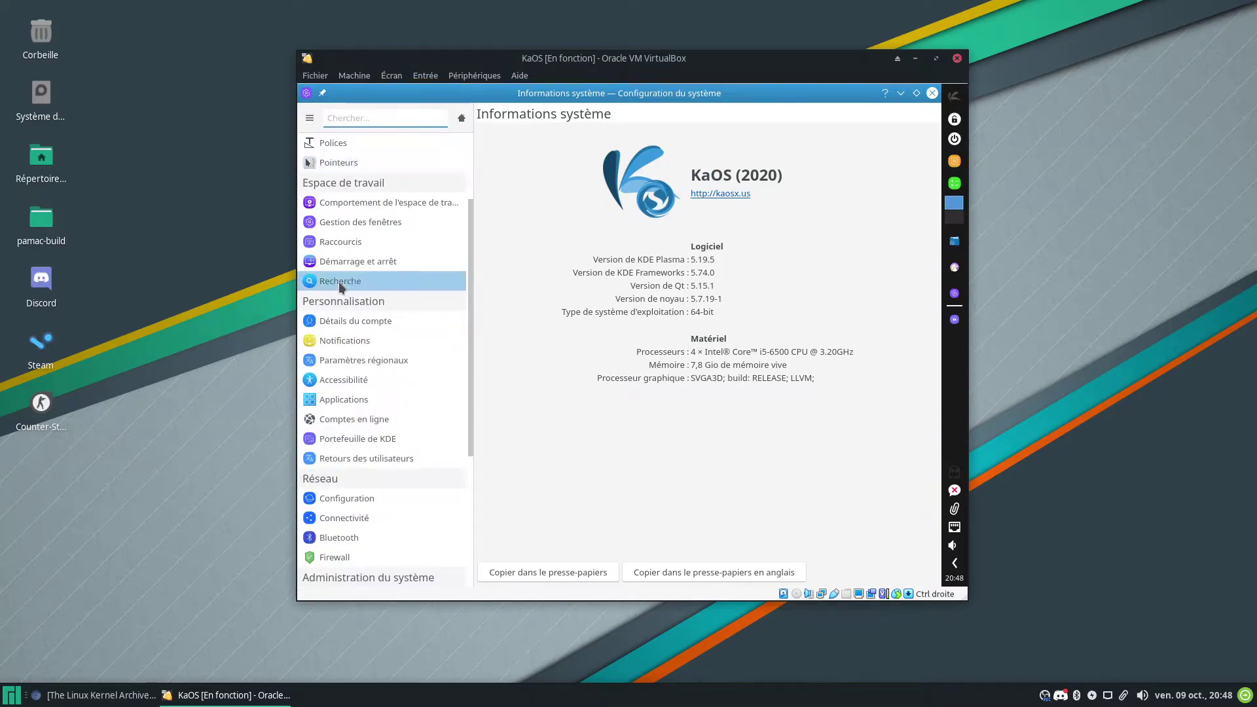
scroll(339, 281, "down", 5)
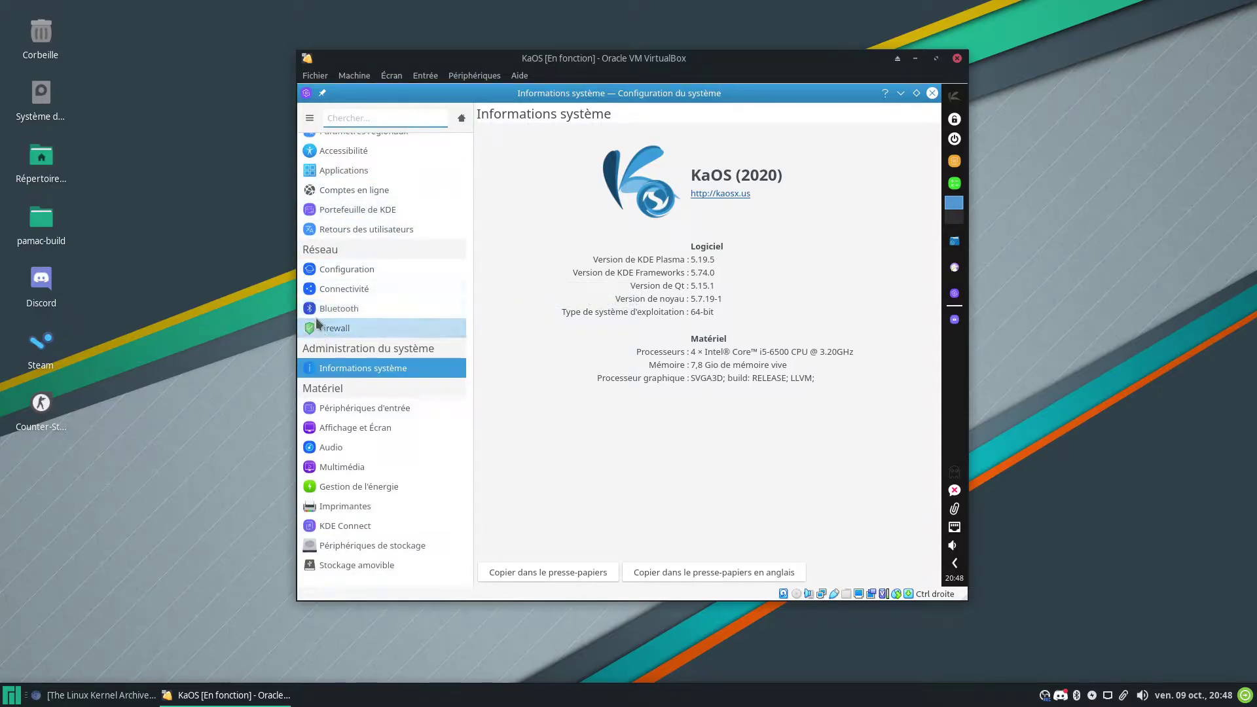
Step: View the network connection preferences, and close the system settings window
left_click(316, 269)
left_click(320, 162)
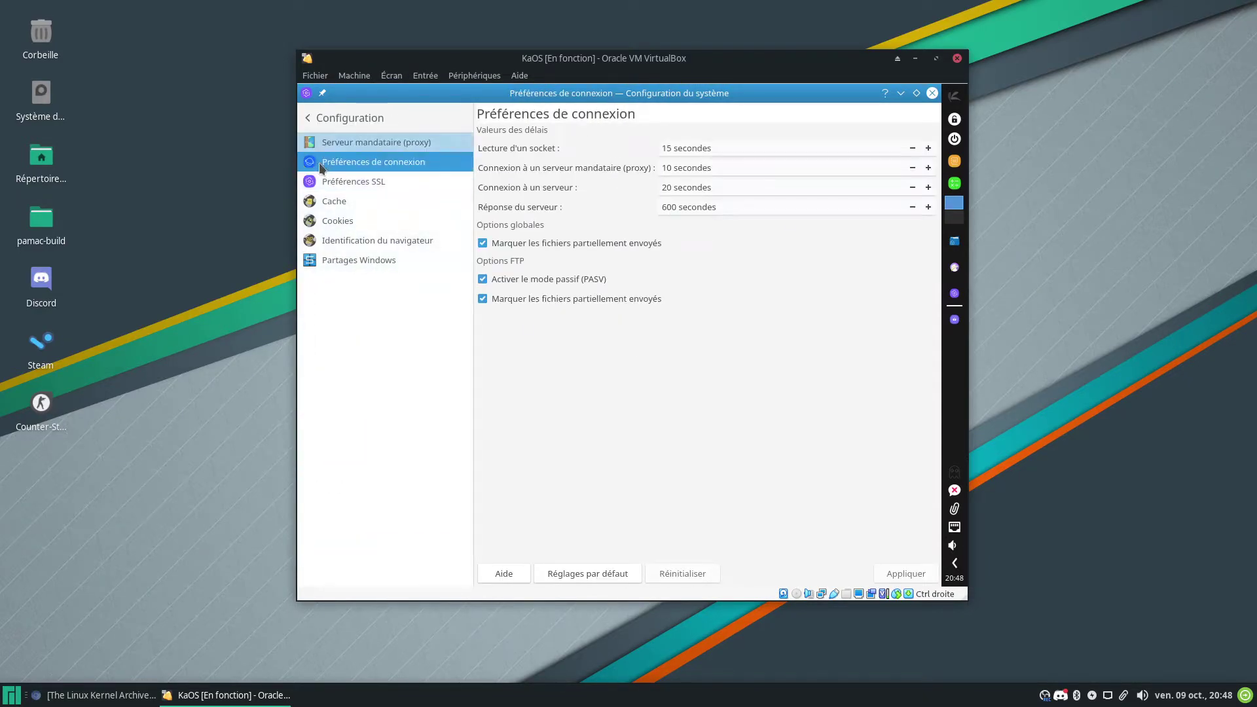
left_click(313, 121)
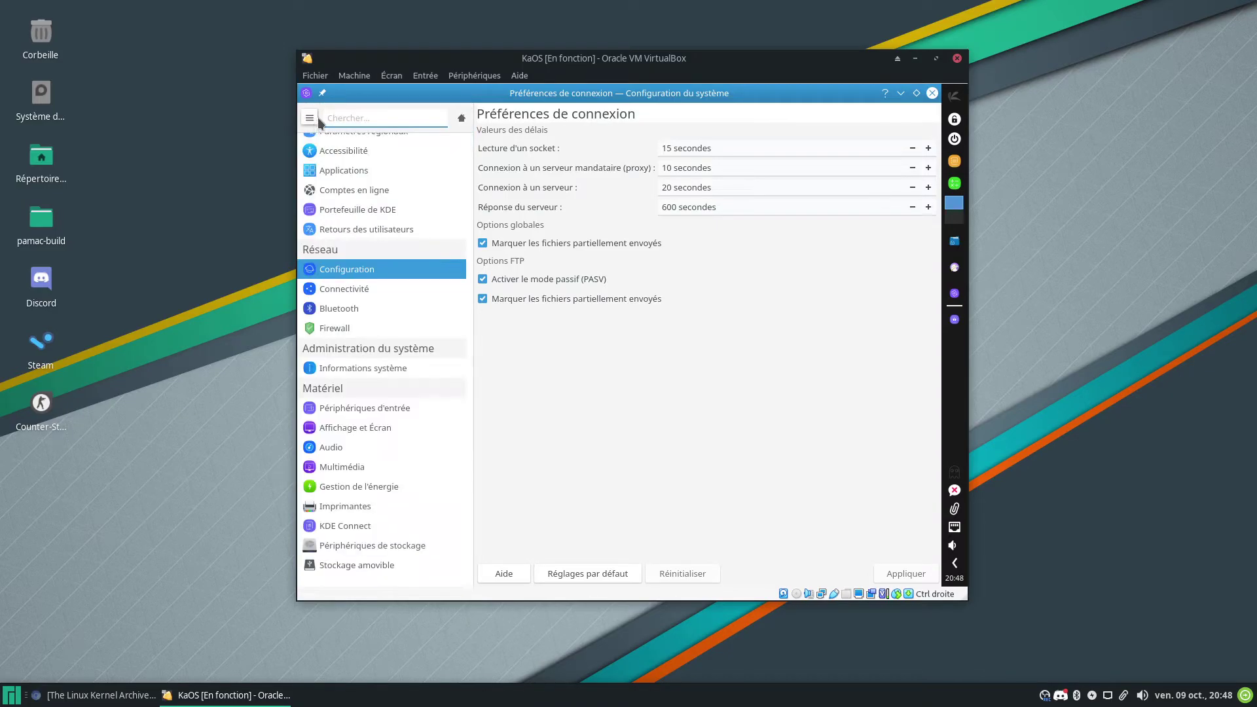
scroll(349, 246, "up", 5)
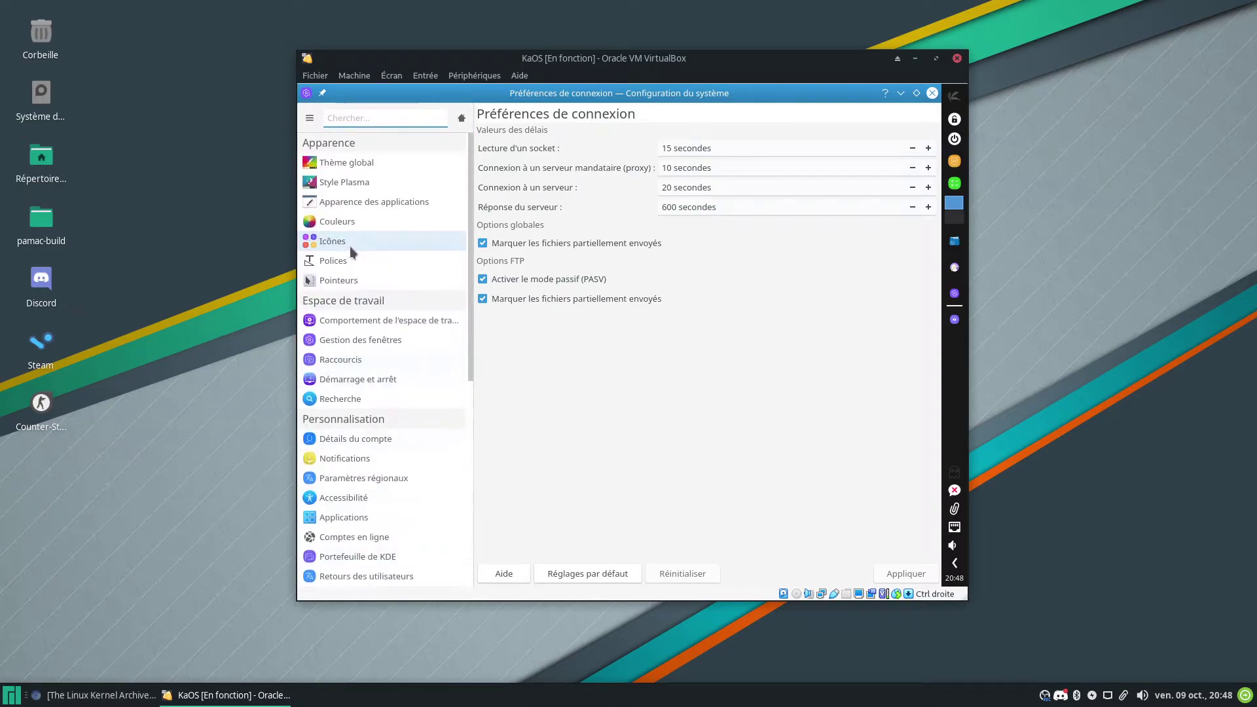
left_click(308, 94)
left_click(932, 94)
left_click(932, 93)
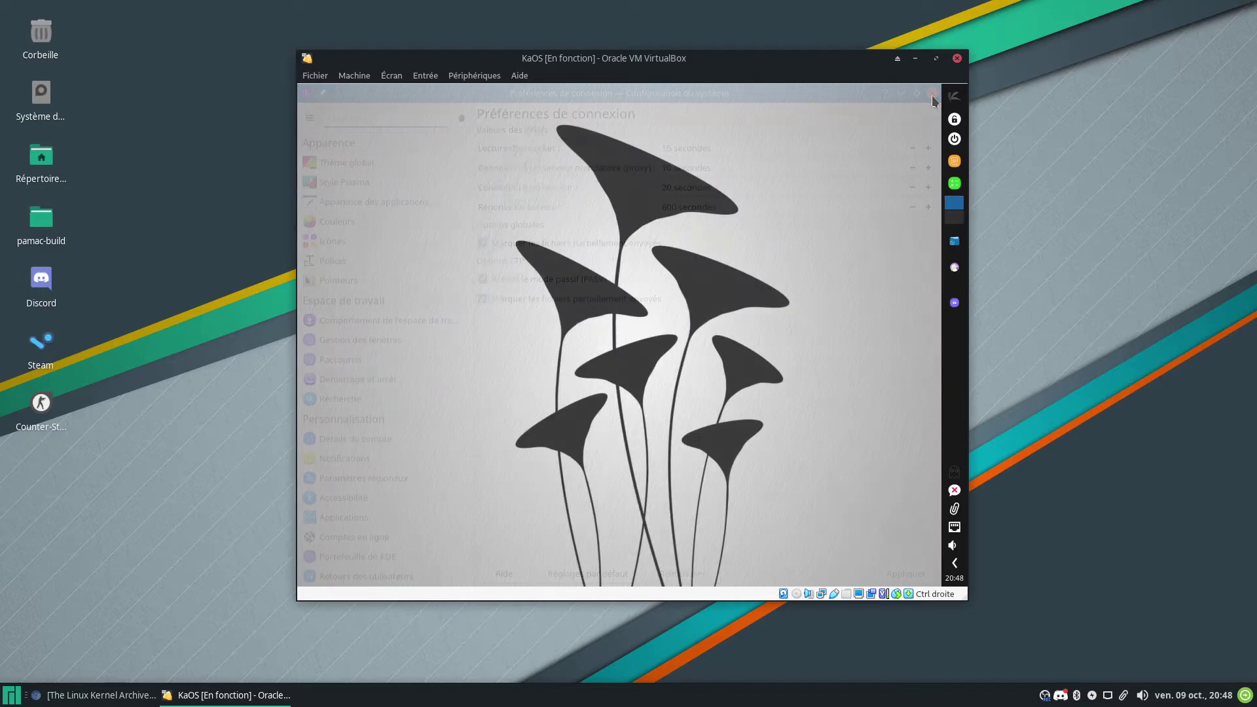
Step: Launch LibreOffice Writer from the office applications
left_click(950, 98)
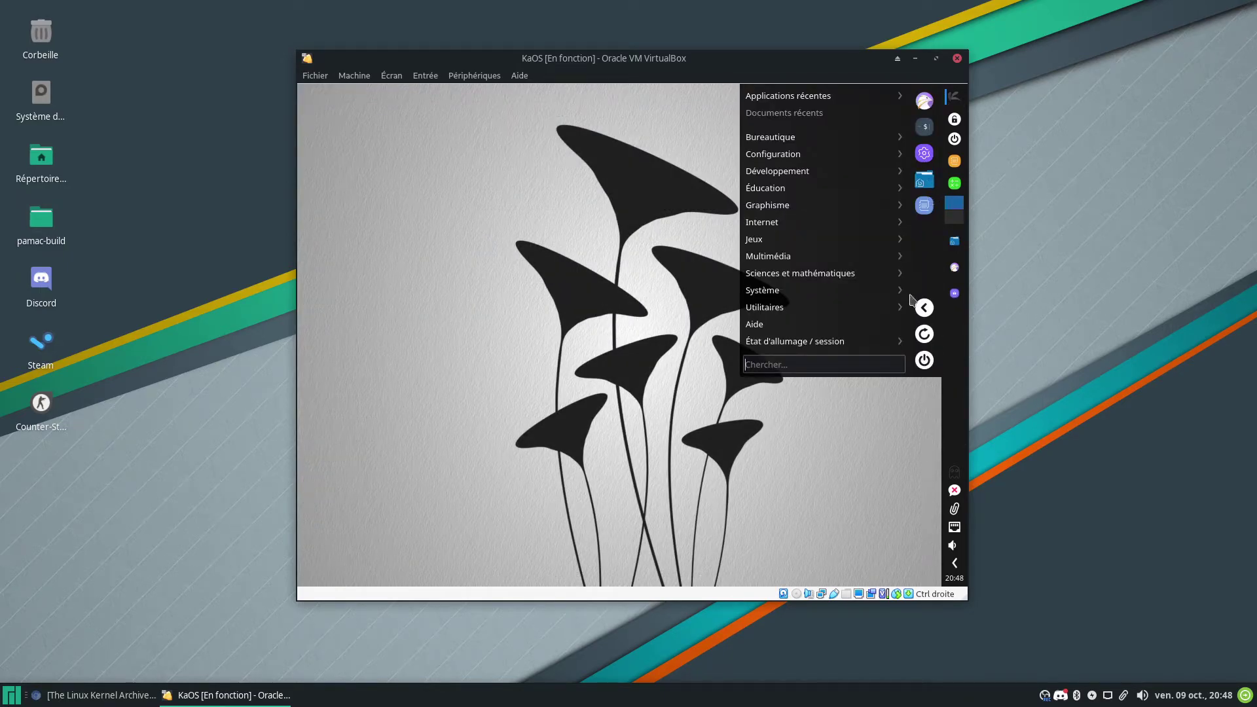
mouse_move(833, 148)
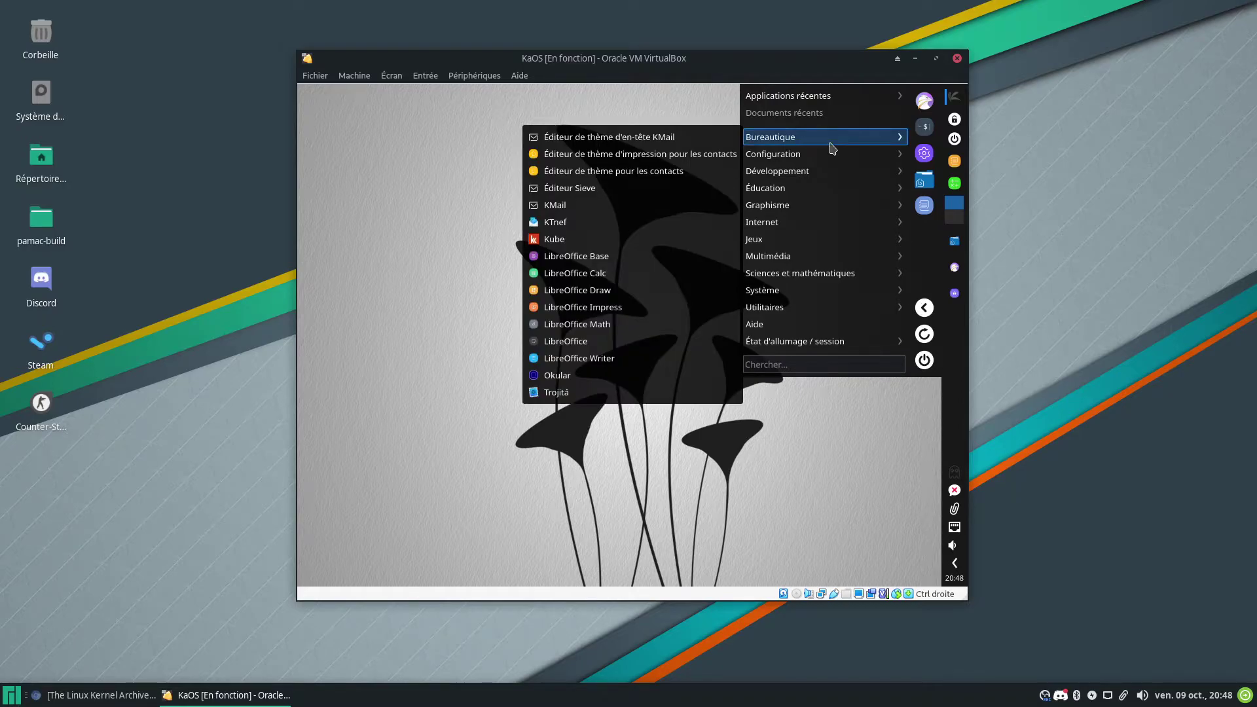
left_click(652, 341)
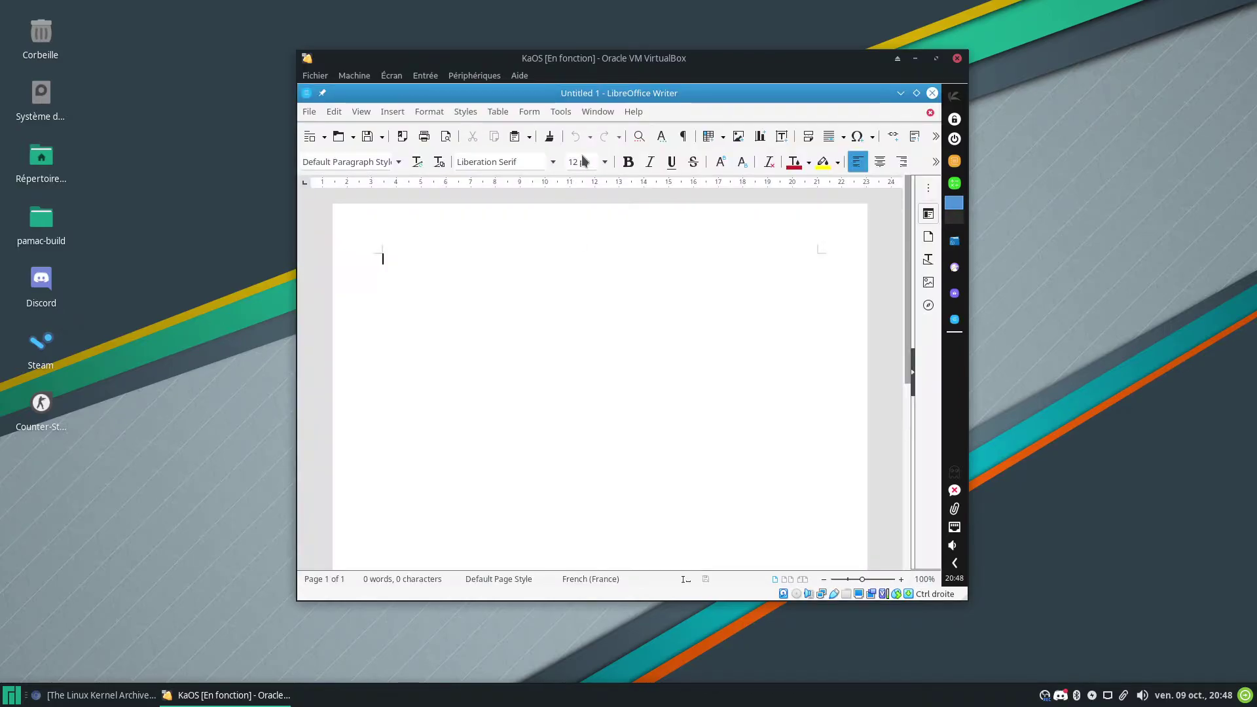
Step: Check the LibreOffice version information, and quit Writer
left_click(633, 112)
left_click(666, 320)
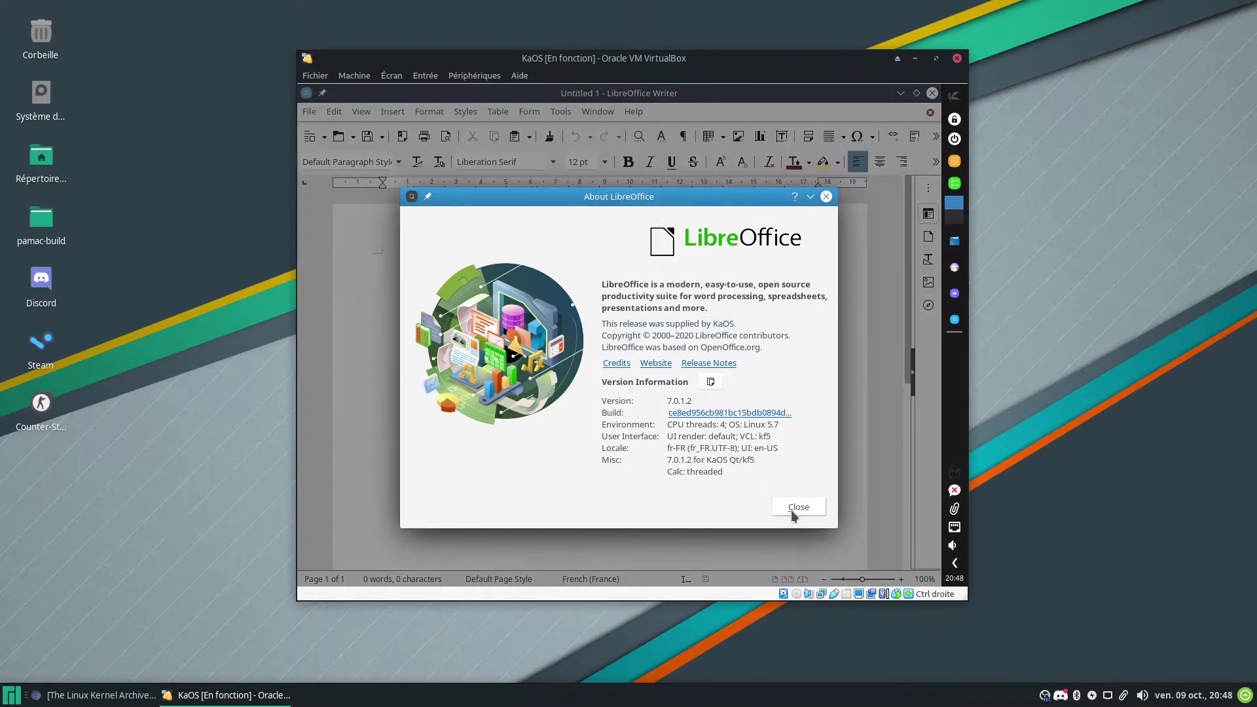
left_click(798, 507)
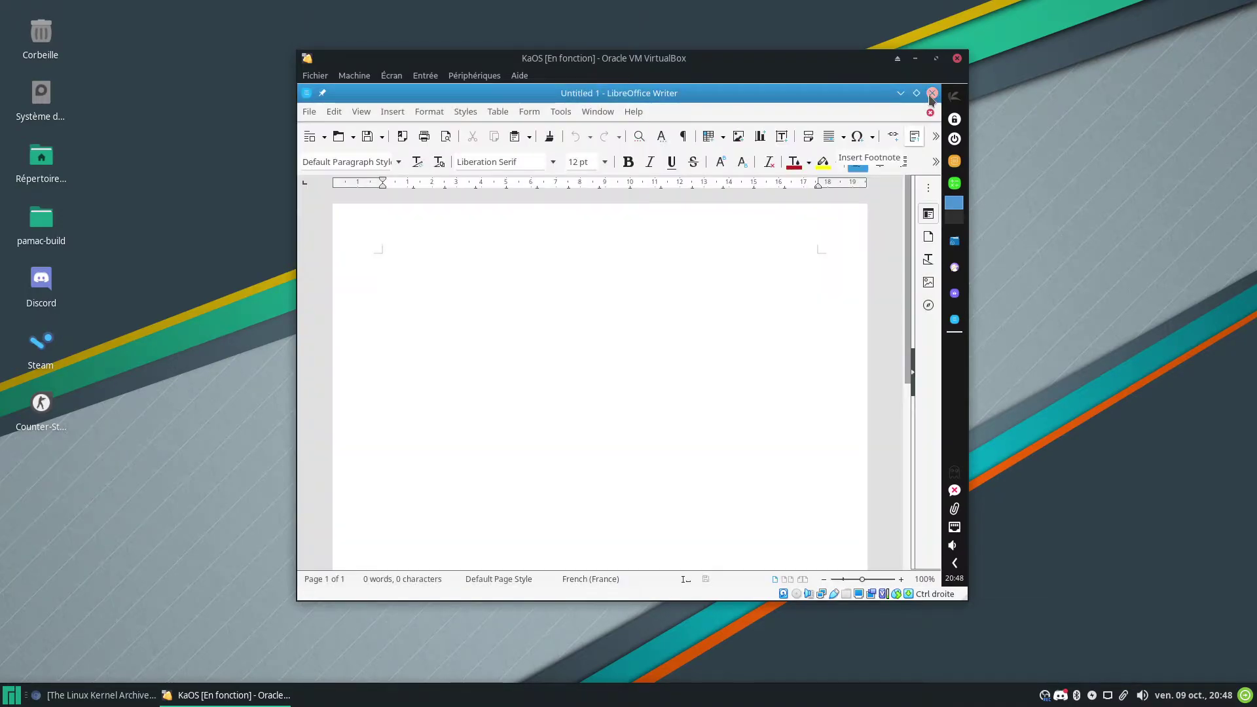
key("ctrl+q")
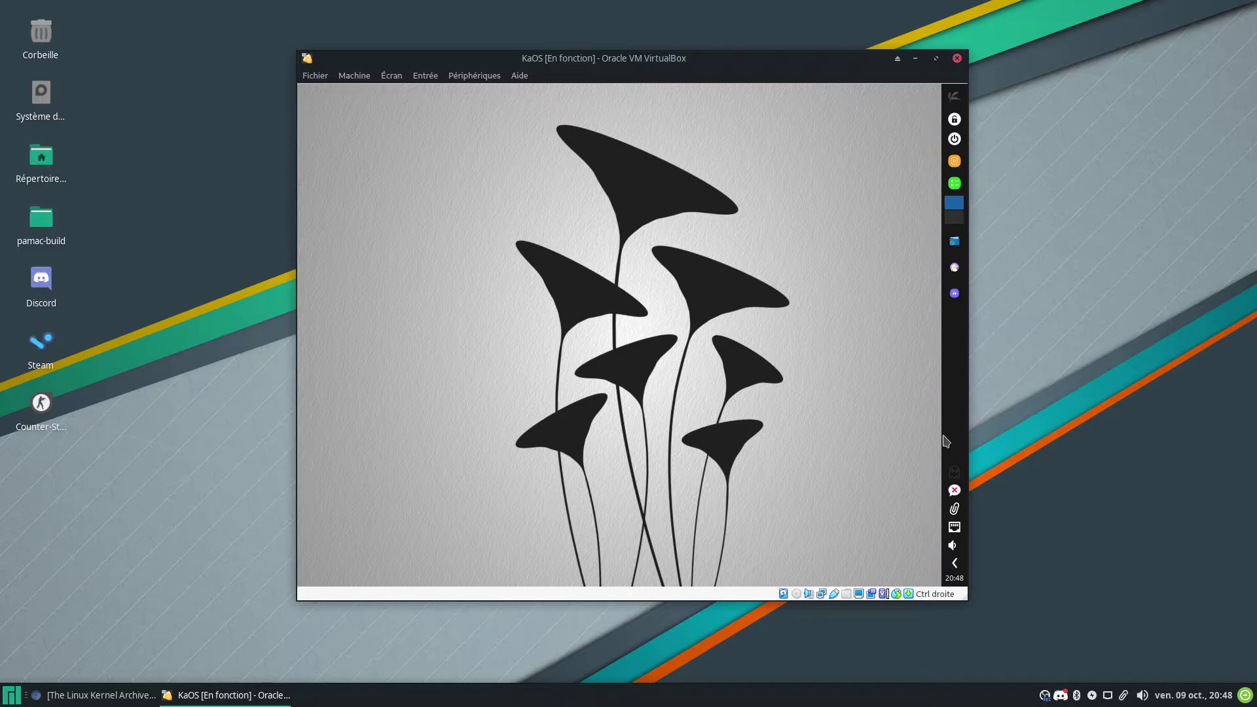
Step: Open the Octopi package manager and search its packages for "libcan"
left_click(955, 474)
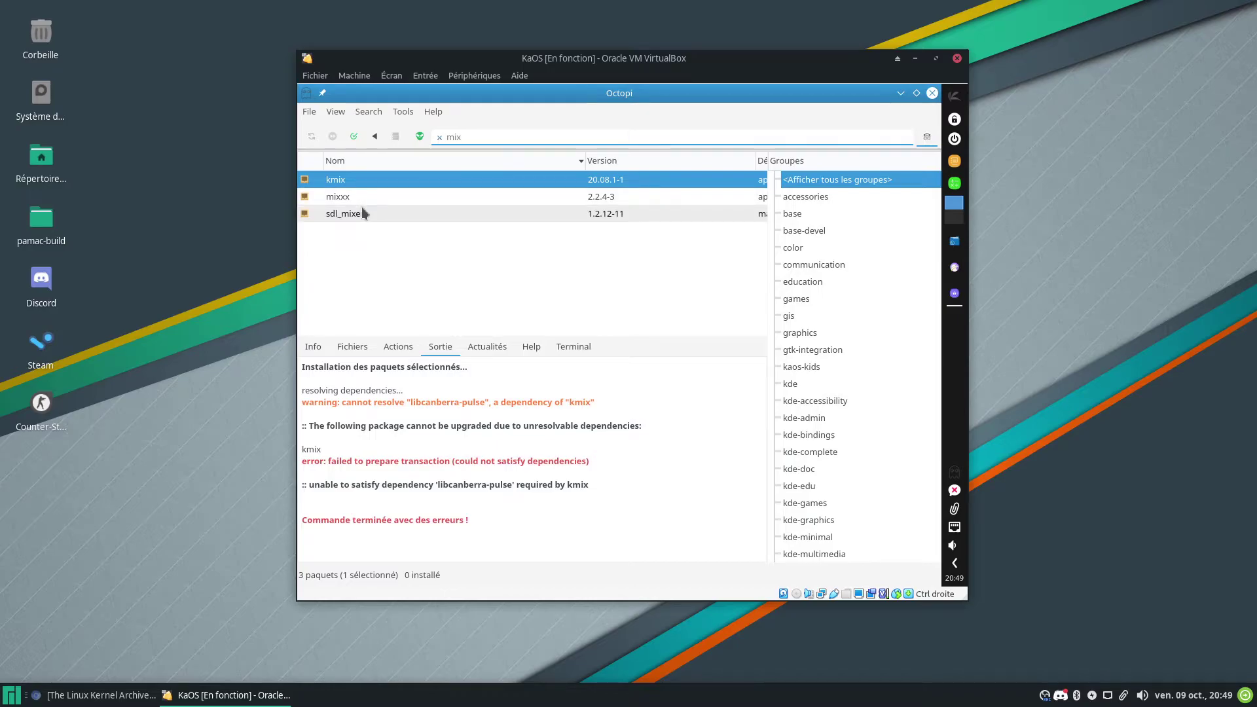
mouse_move(365, 217)
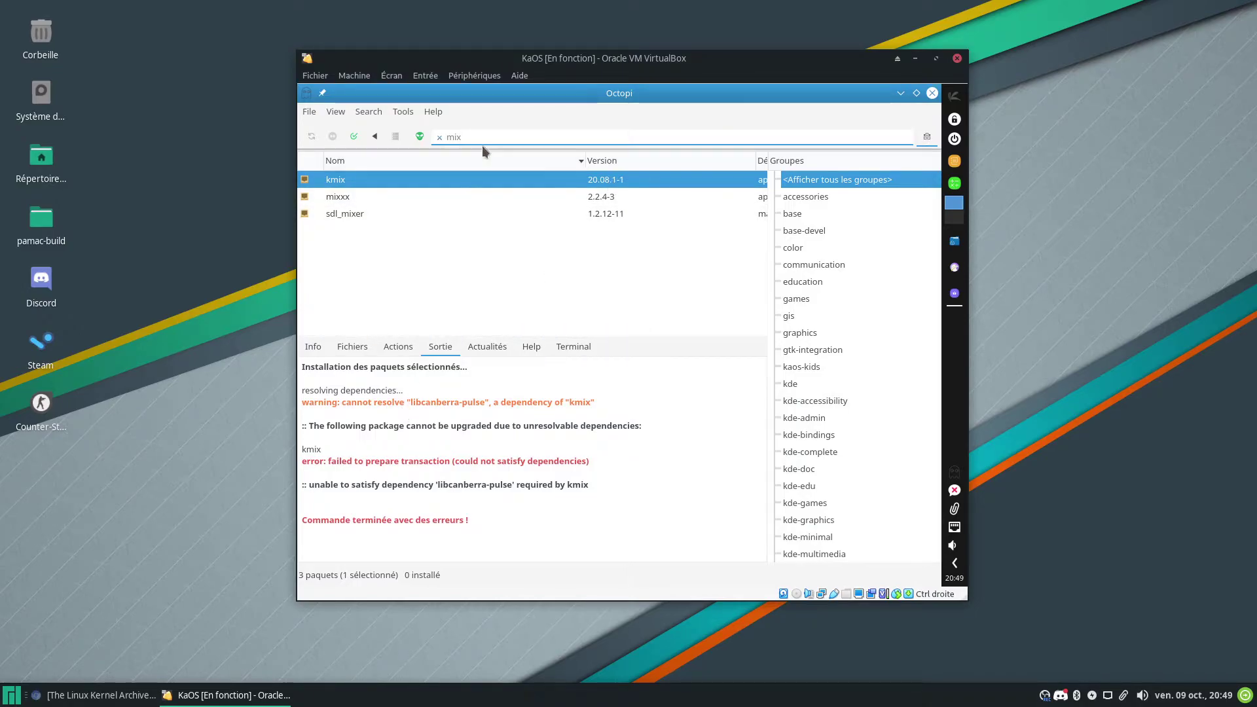
left_click(439, 137)
type("libcan")
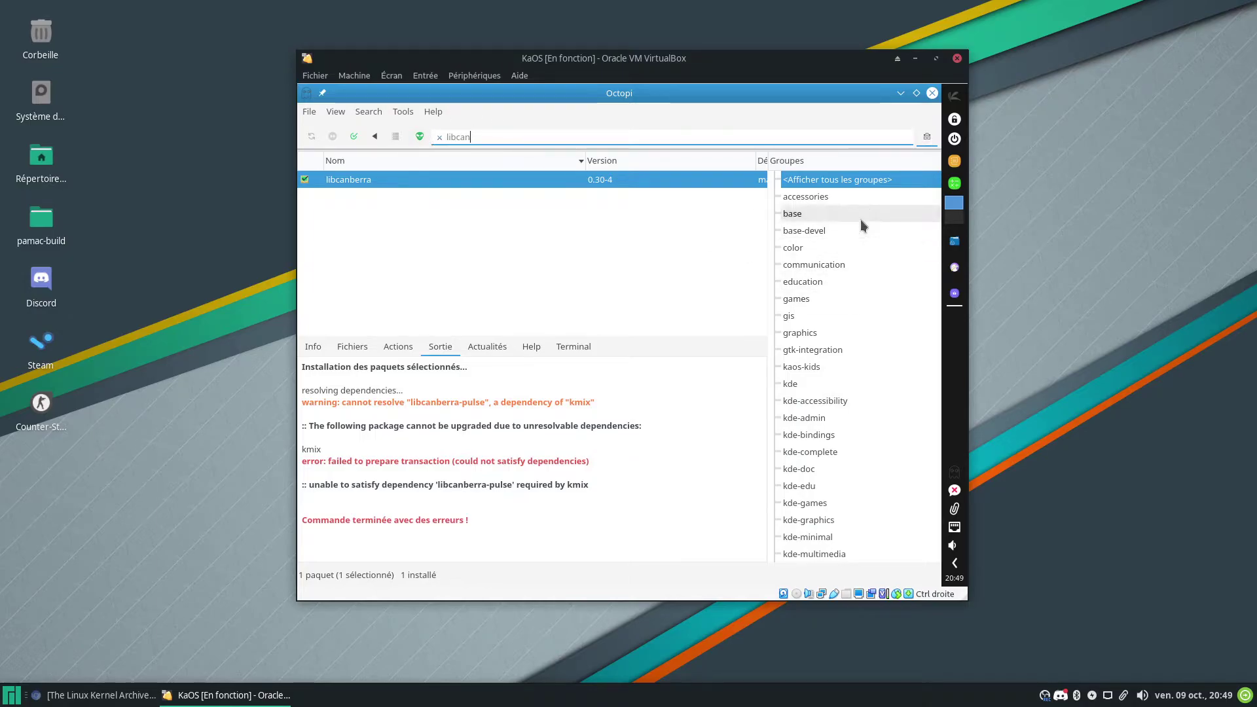
Step: Search the accessories package group for "discor" and for "fla", and clear the search
left_click(864, 199)
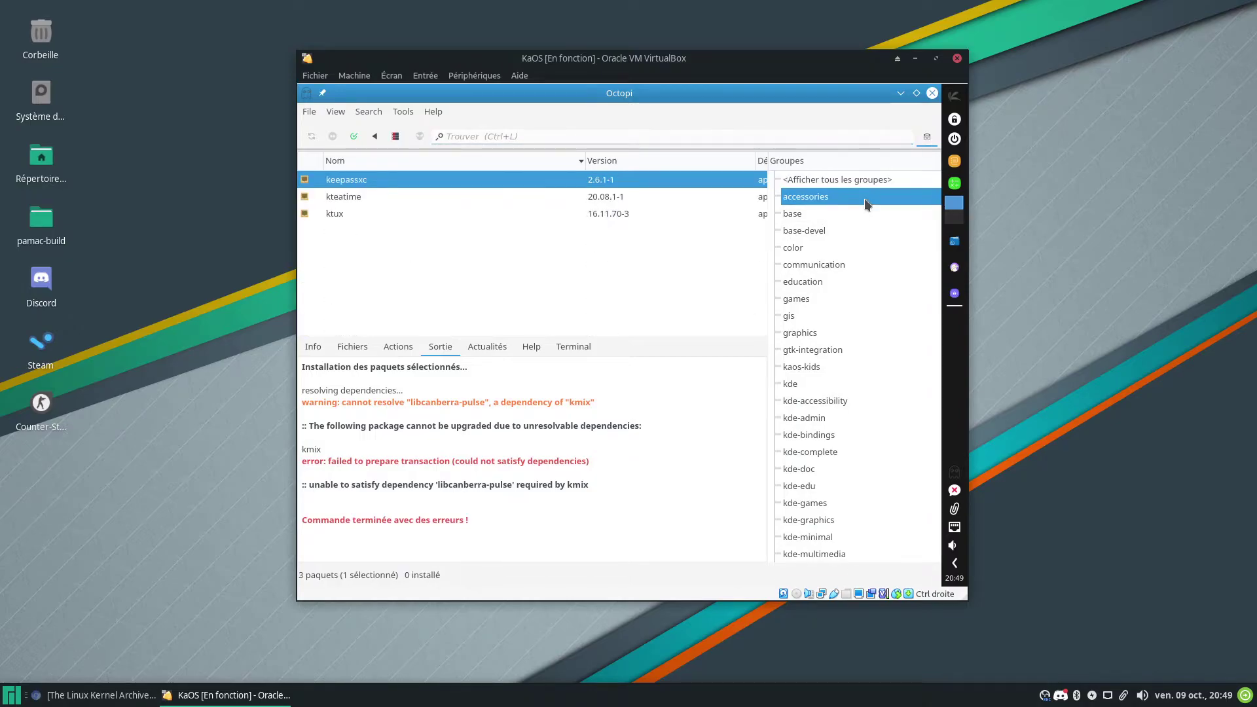
scroll(861, 203, "down", 4)
scroll(861, 204, "down", 5)
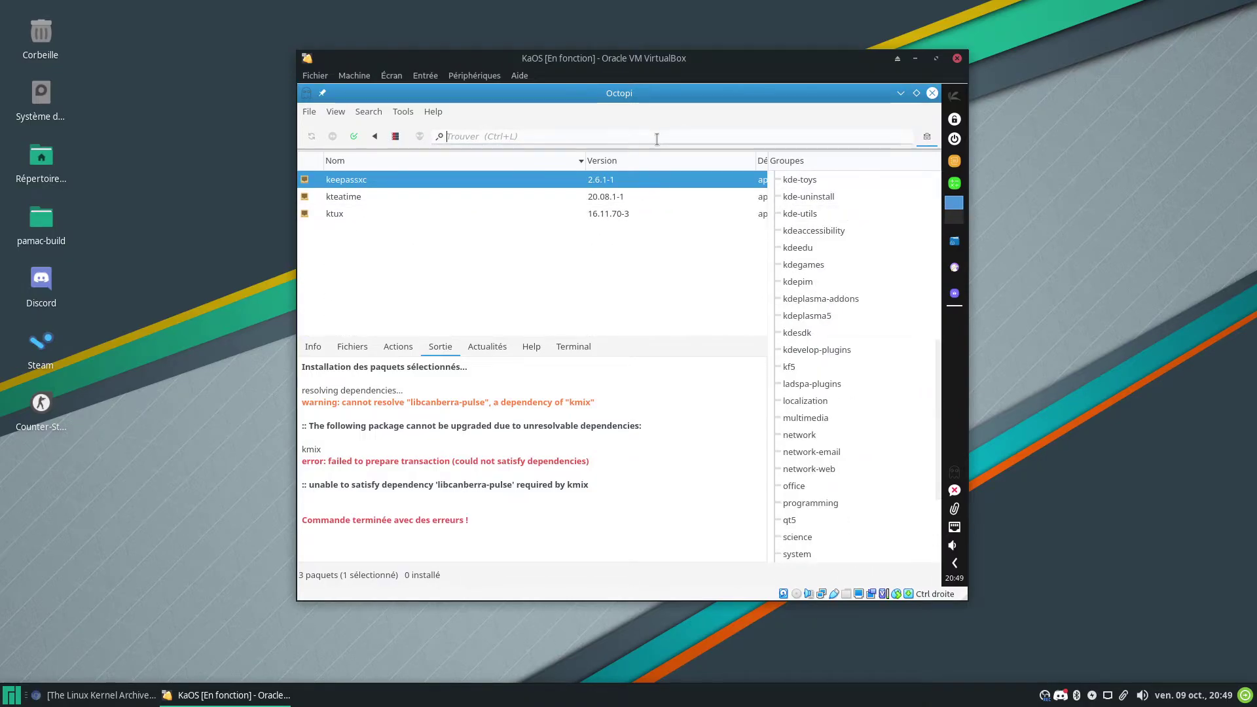
type("discor")
key("BackSpace")
key("BackSpace")
key("BackSpace")
key("BackSpace")
key("BackSpace")
key("BackSpace")
type("fla")
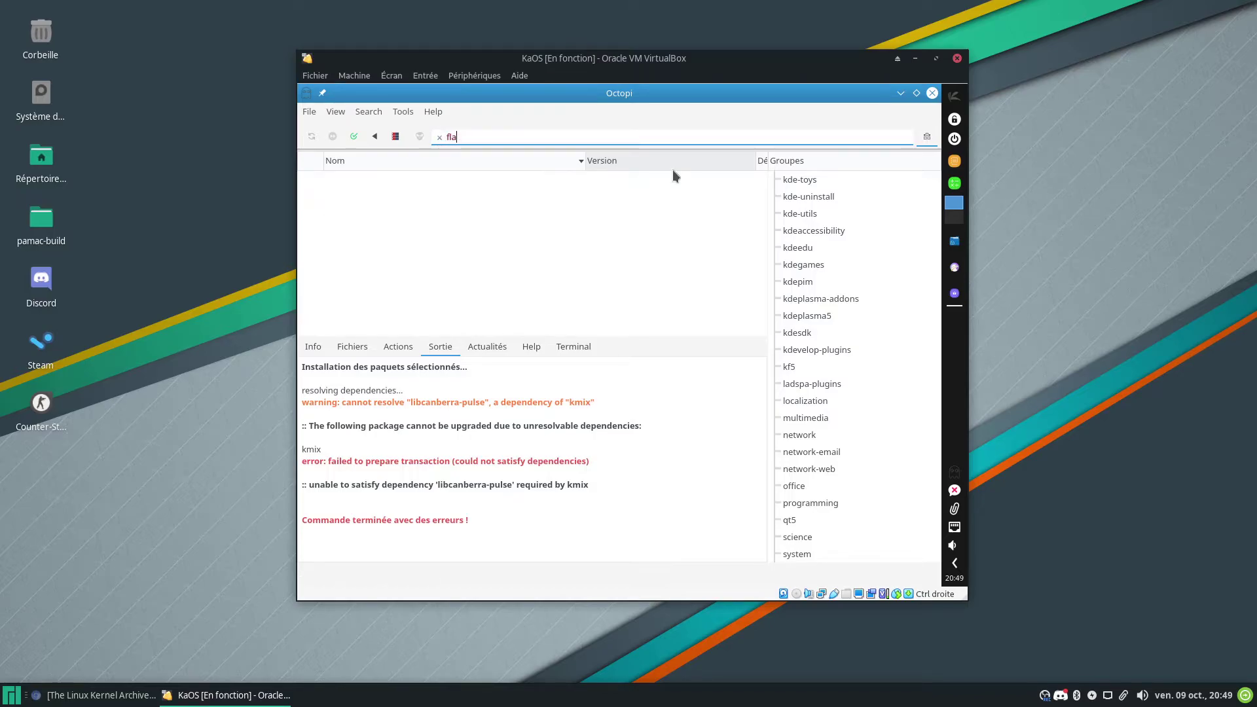
key("Escape")
scroll(850, 241, "up", 10)
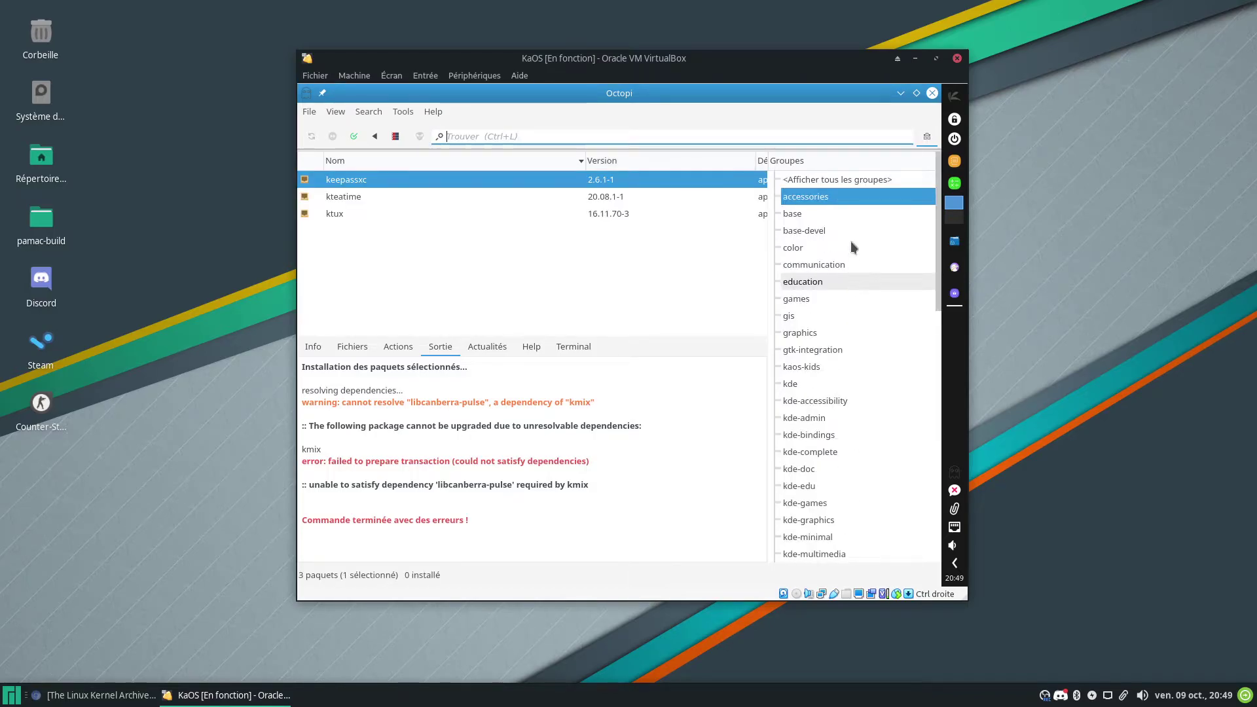
Step: Show all package groups and search for "disc", "flat" and "snap" in turn, clearing each search
left_click(851, 179)
left_click(588, 138)
type("disc")
key("BackSpace")
key("BackSpace")
key("BackSpace")
key("BackSpace")
type("flat")
key("BackSpace")
key("BackSpace")
key("BackSpace")
key("BackSpace")
type("snap")
key("BackSpace")
key("BackSpace")
key("BackSpace")
key("BackSpace")
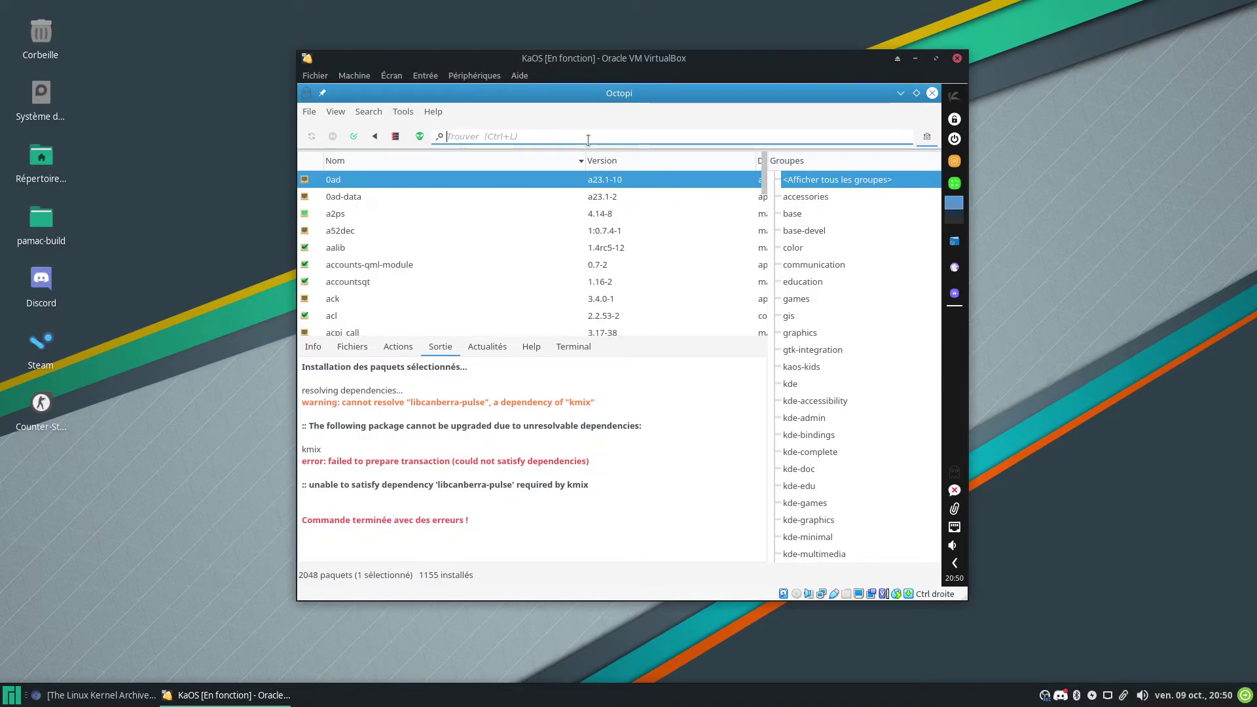
Step: Search all packages for "teleg", "element", "riot", "goo" and "chrom", one after another
type("teleg")
key("BackSpace")
key("BackSpace")
key("BackSpace")
key("BackSpace")
key("BackSpace")
type("element")
key("BackSpace")
key("BackSpace")
key("BackSpace")
key("BackSpace")
key("BackSpace")
key("BackSpace")
key("BackSpace")
type("riot")
key("BackSpace")
key("BackSpace")
key("BackSpace")
key("BackSpace")
type("goo")
key("BackSpace")
key("BackSpace")
key("BackSpace")
type("chrom")
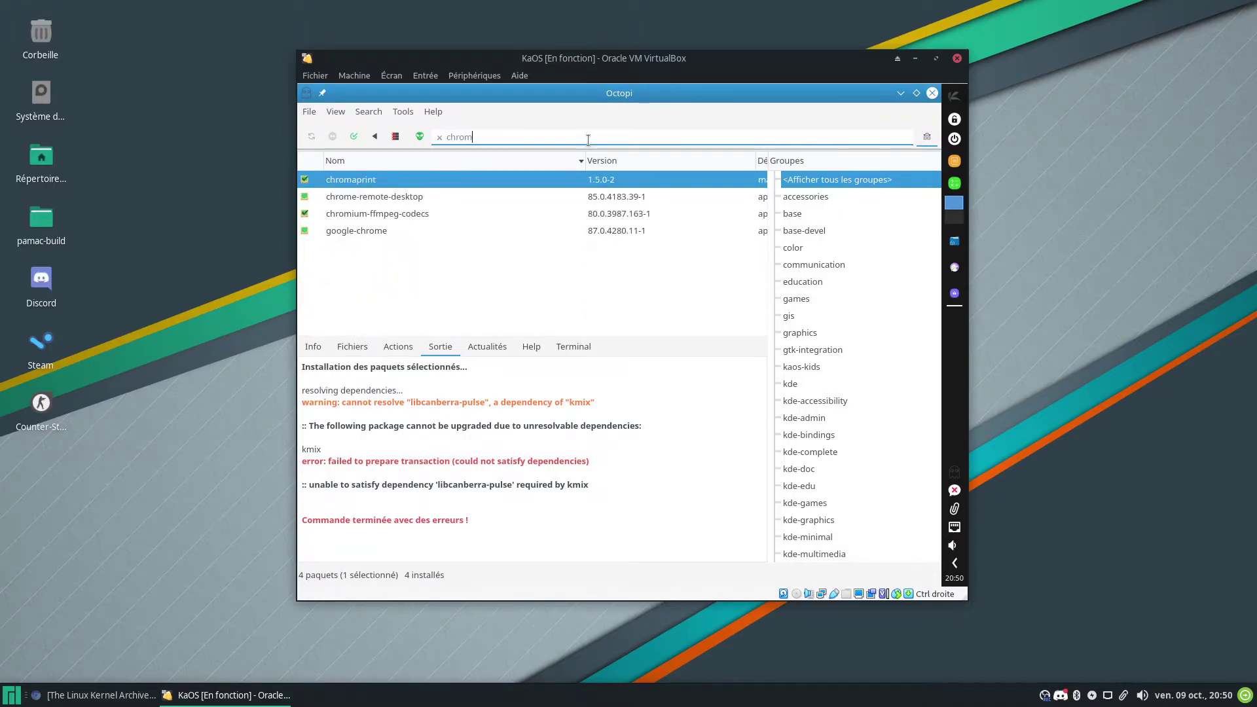
Step: Search all packages for "firefox" and view the details of the firefox-i18n-ach language pack
key("BackSpace")
key("BackSpace")
key("BackSpace")
key("BackSpace")
key("BackSpace")
type("firefox")
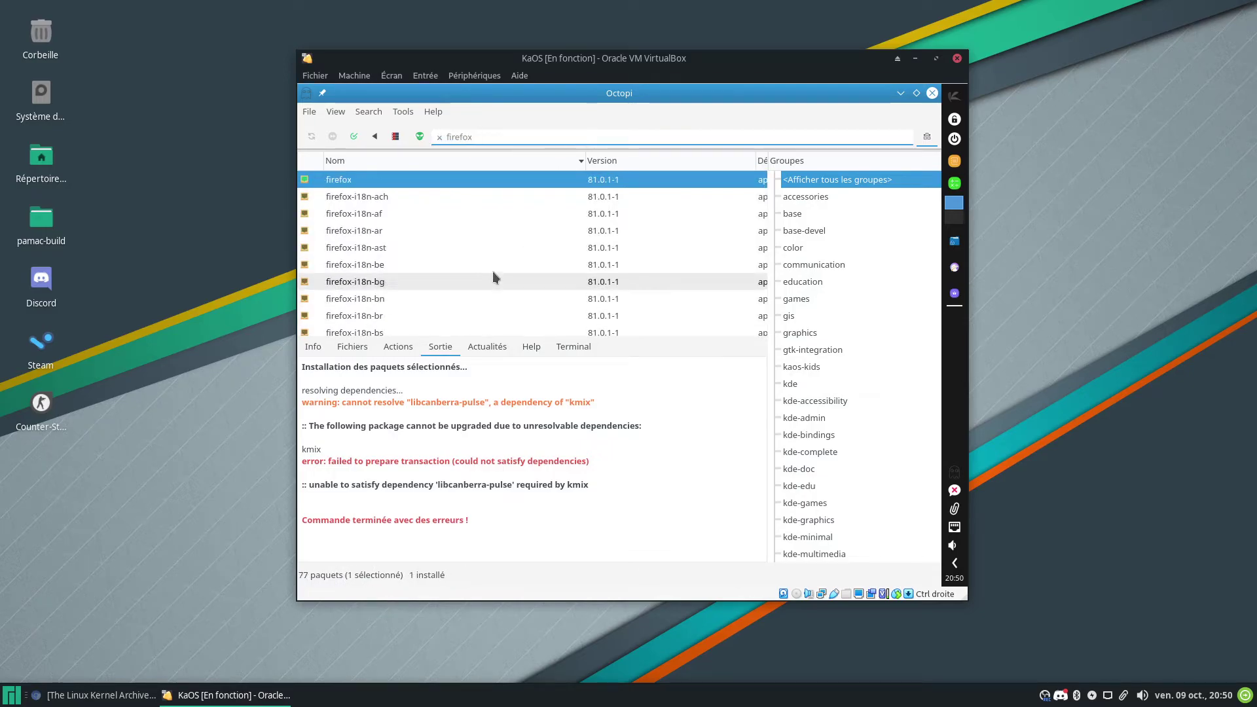
scroll(492, 268, "down", 3)
scroll(492, 267, "up", 3)
left_click(496, 203)
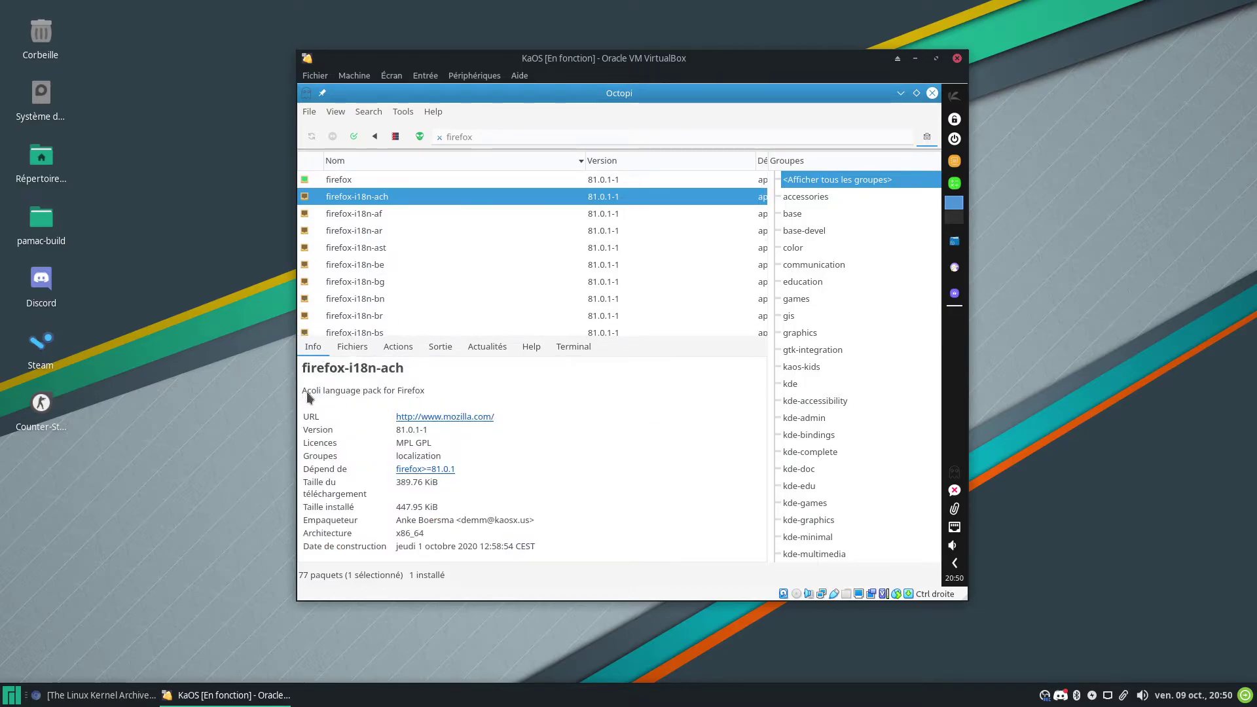
Step: Mark the firefox-i18n-fr language pack for installation and remove kmix from the pending installations
scroll(455, 253, "down", 4)
scroll(455, 252, "down", 4)
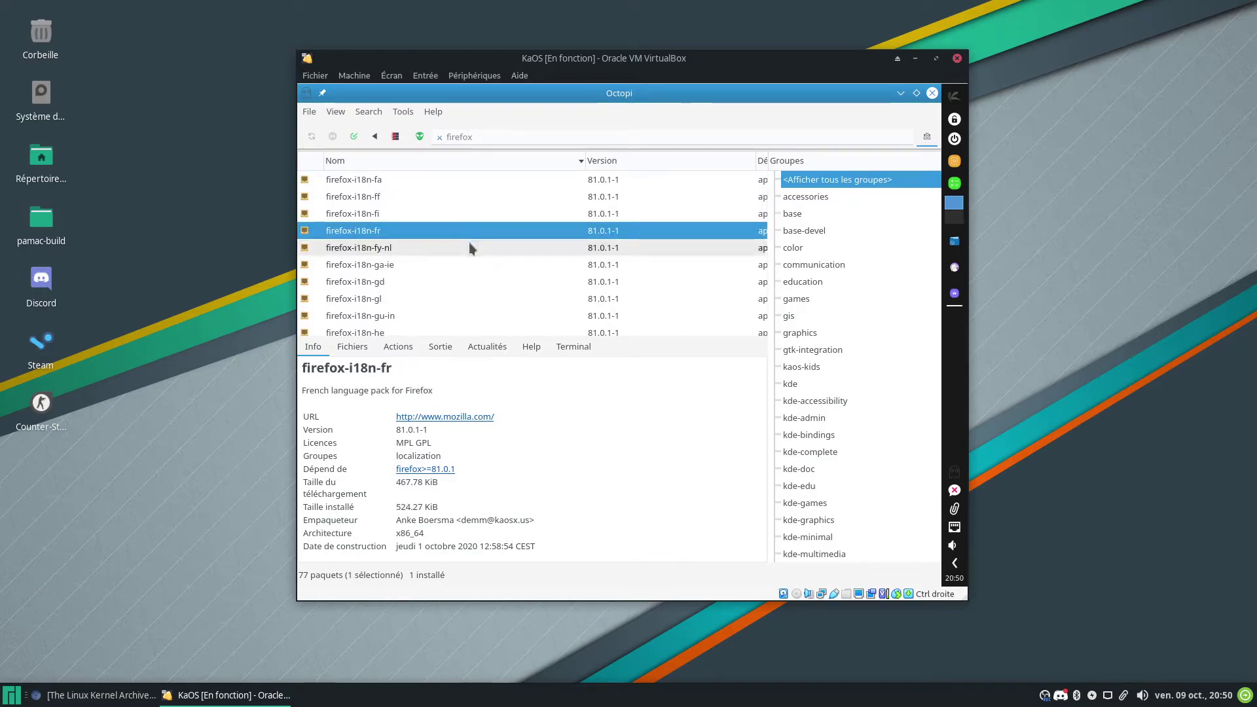
right_click(374, 239)
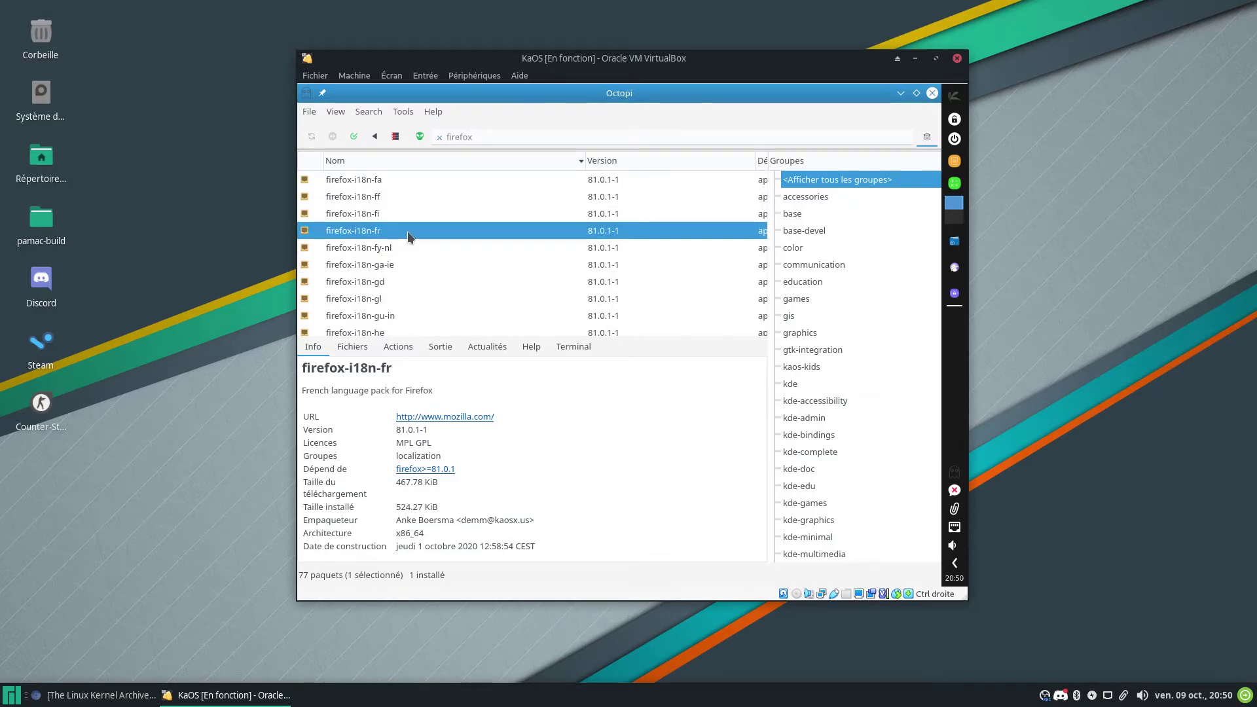
left_click(436, 283)
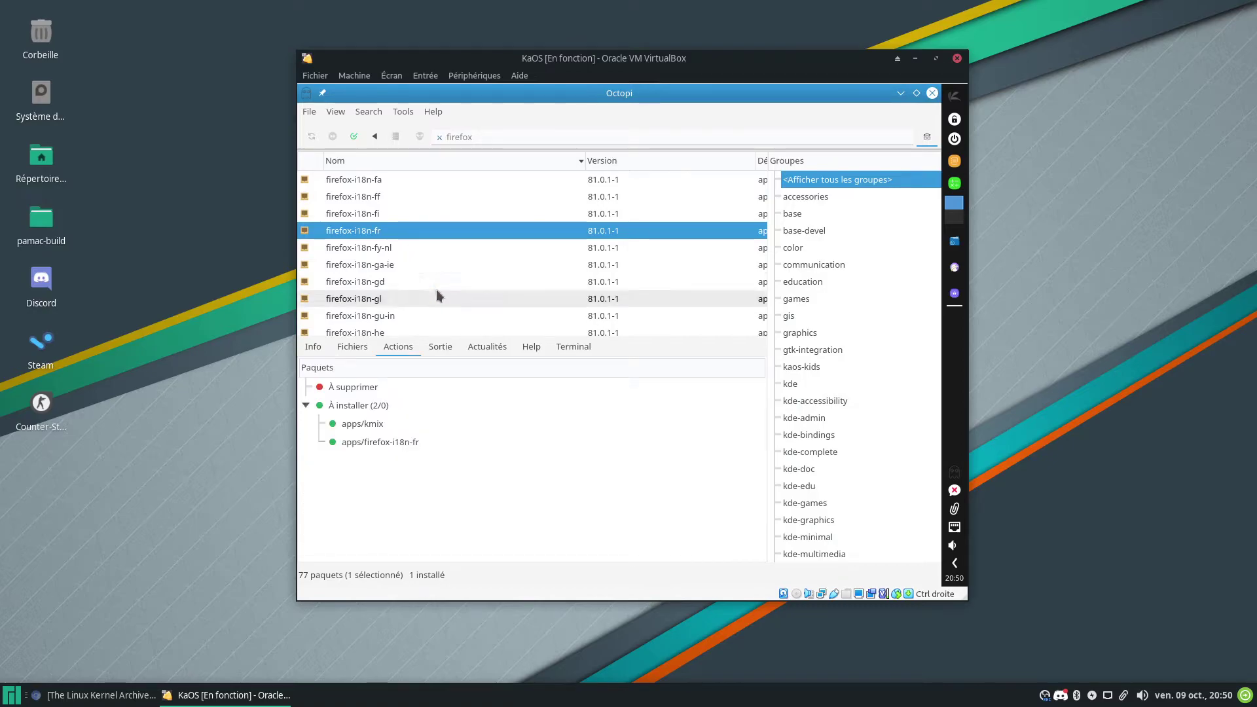
right_click(377, 428)
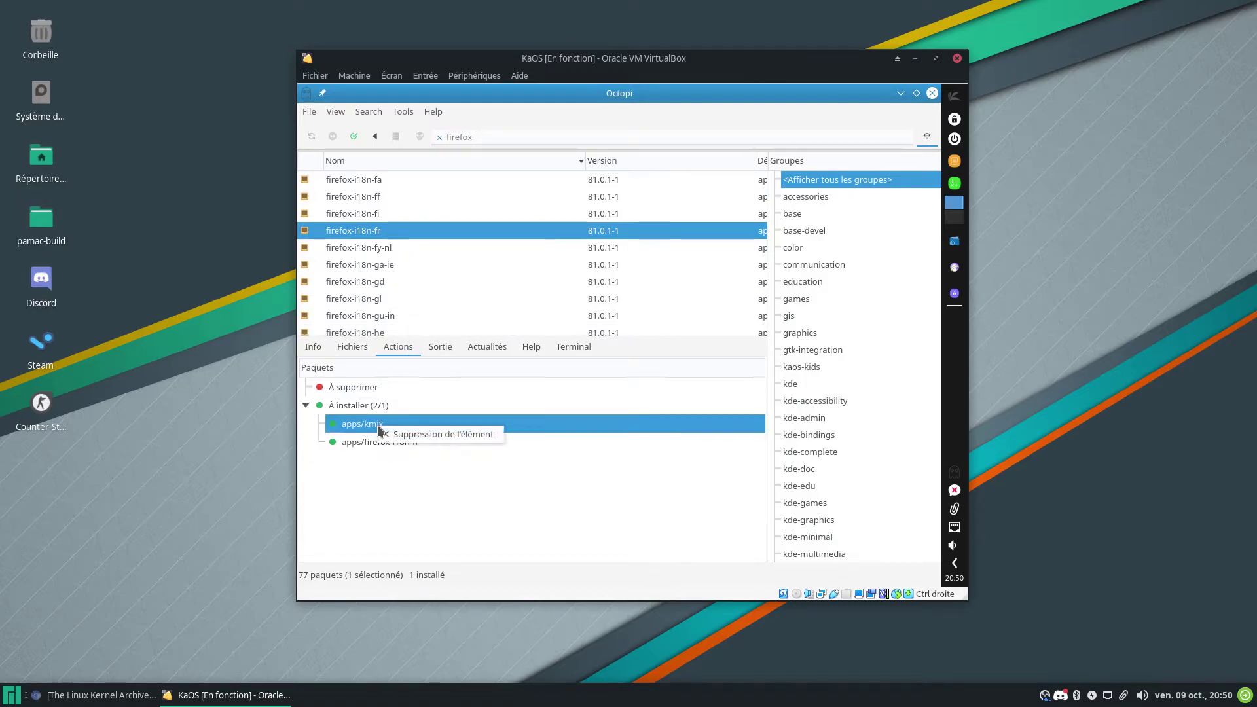
left_click(428, 434)
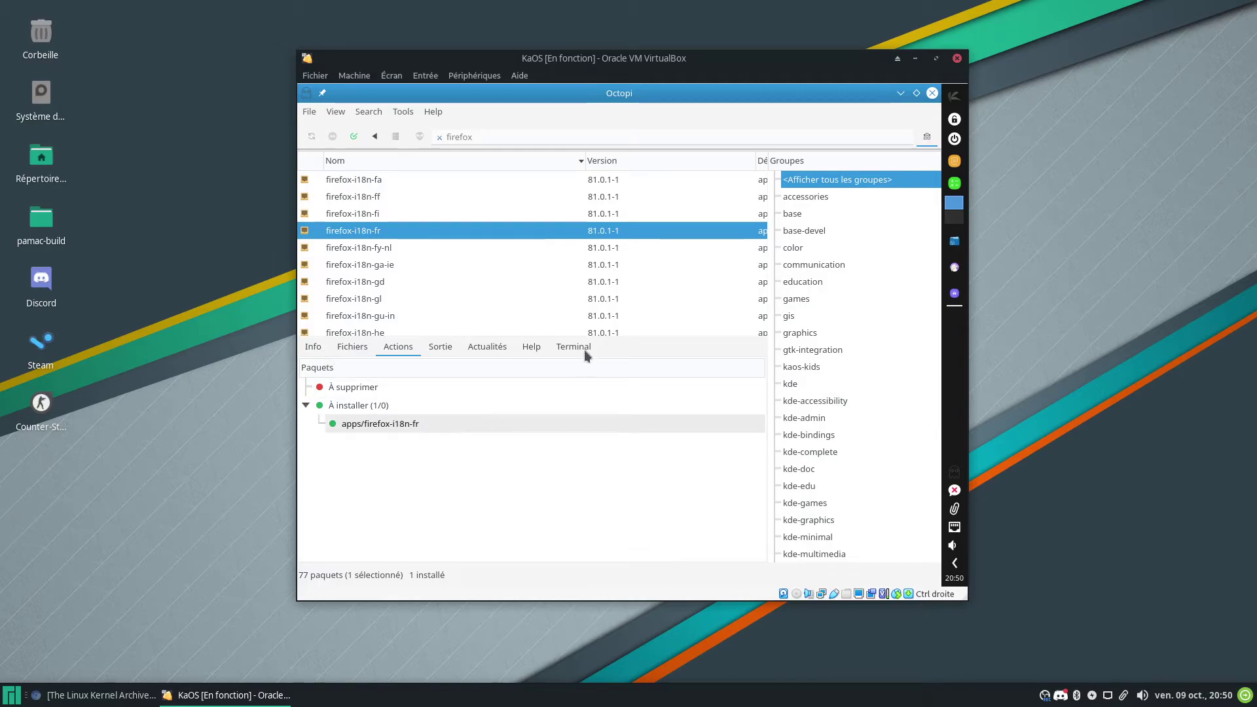
Step: View the terminal, the firefox-i18n-fr package details and the Octopi usage help
left_click(576, 348)
left_click(305, 347)
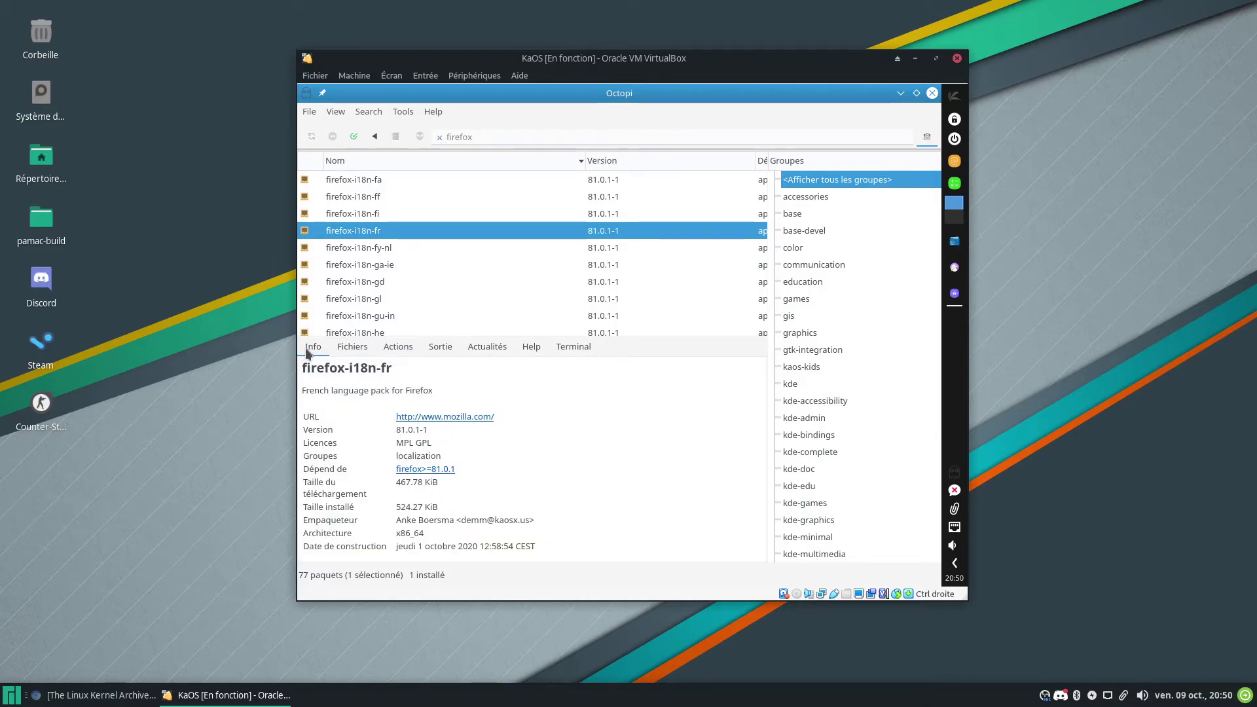
left_click(528, 348)
Step: Install the firefox-i18n-fr language pack, confirming the download and authorizing it with the administrator password
right_click(467, 229)
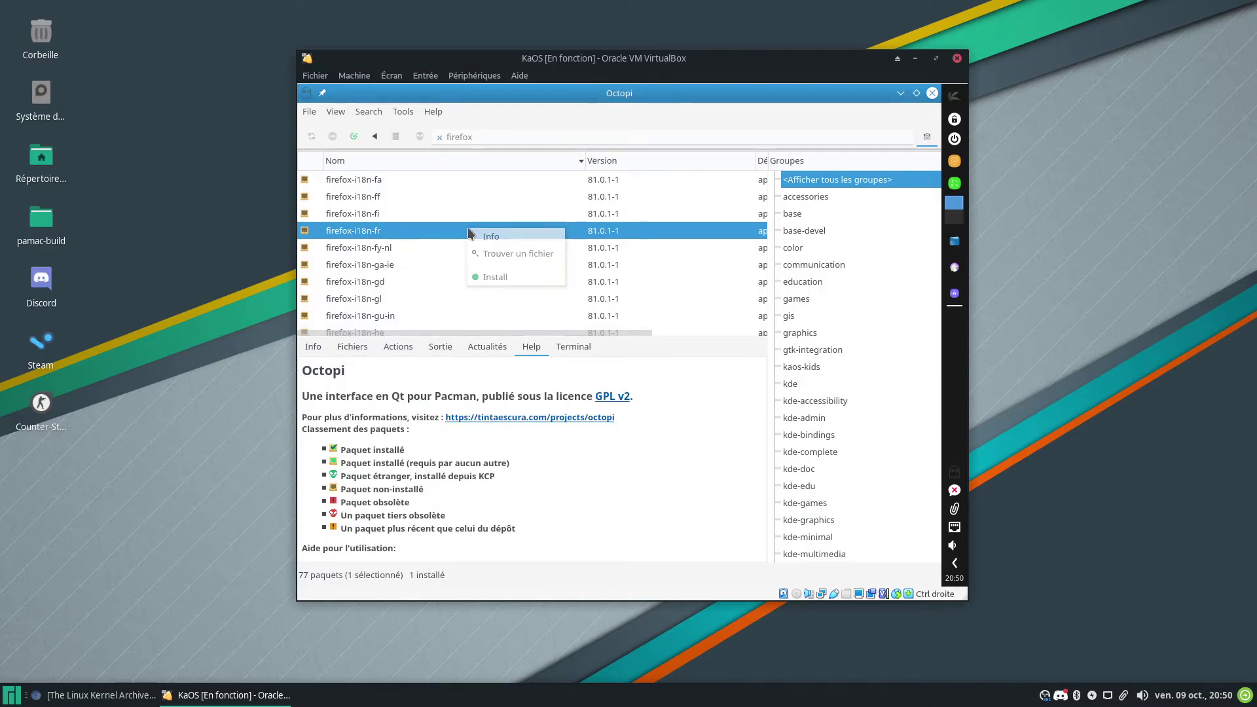
left_click(501, 281)
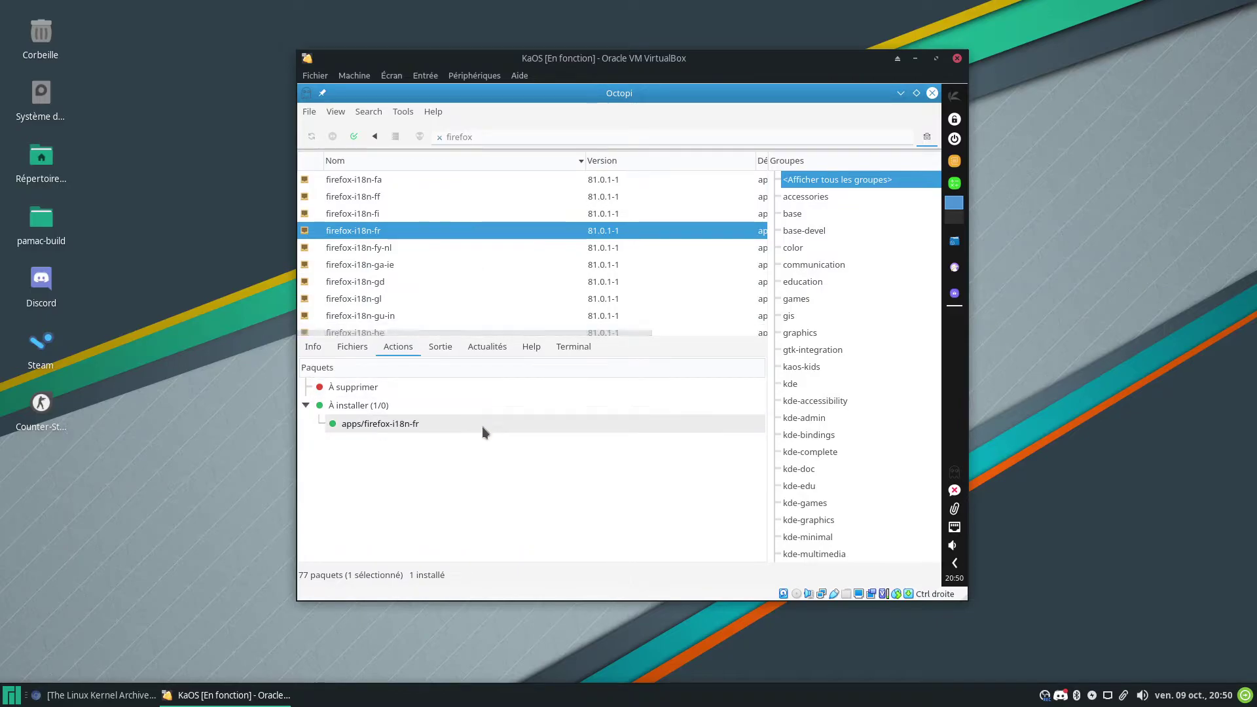
left_click(353, 136)
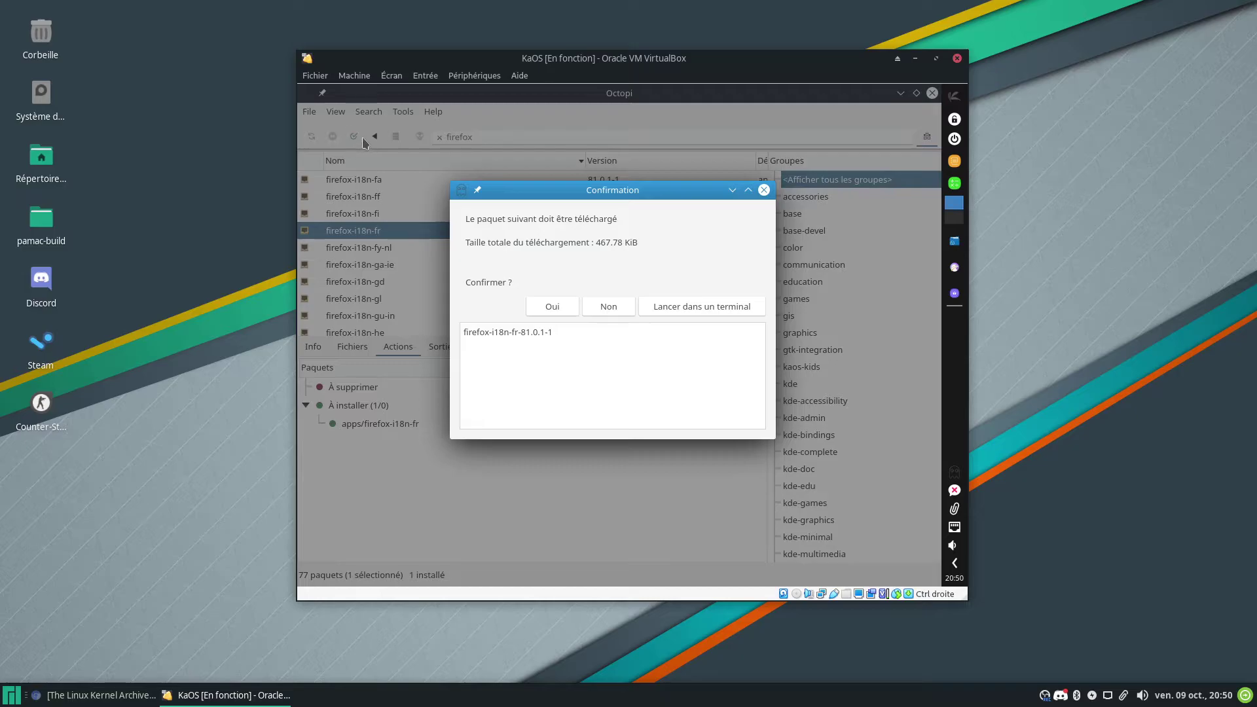
left_click(566, 308)
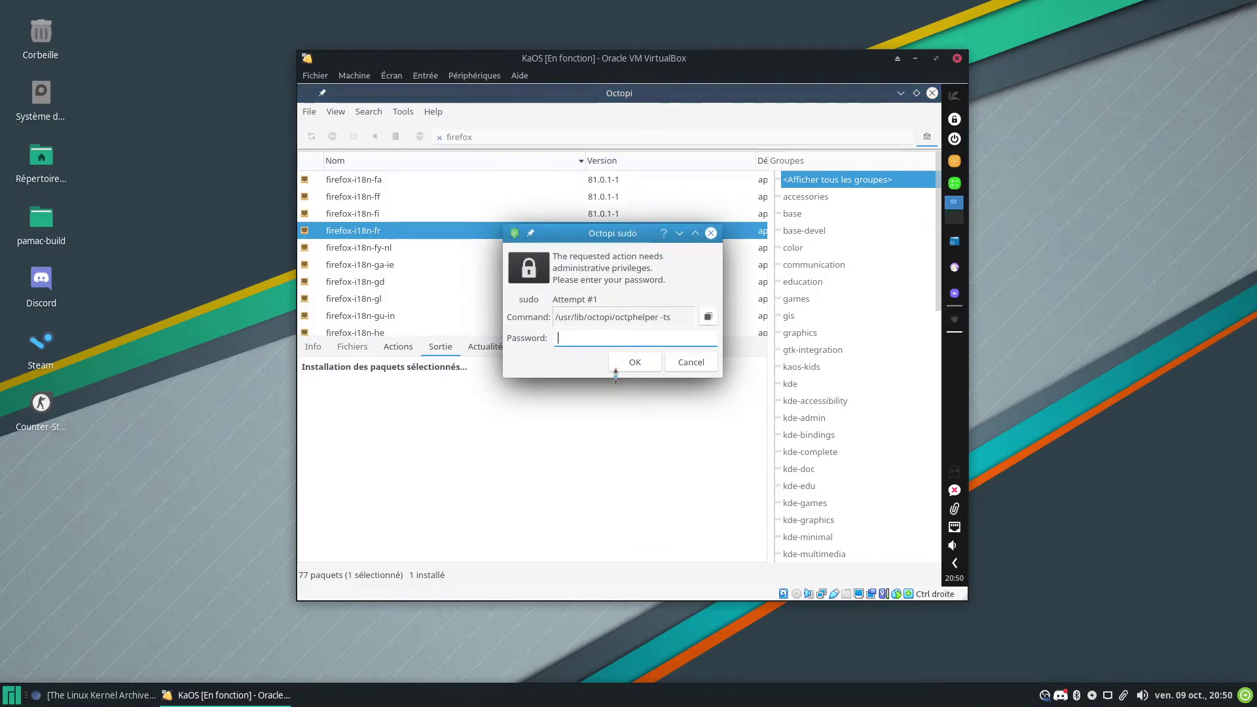
key("Return")
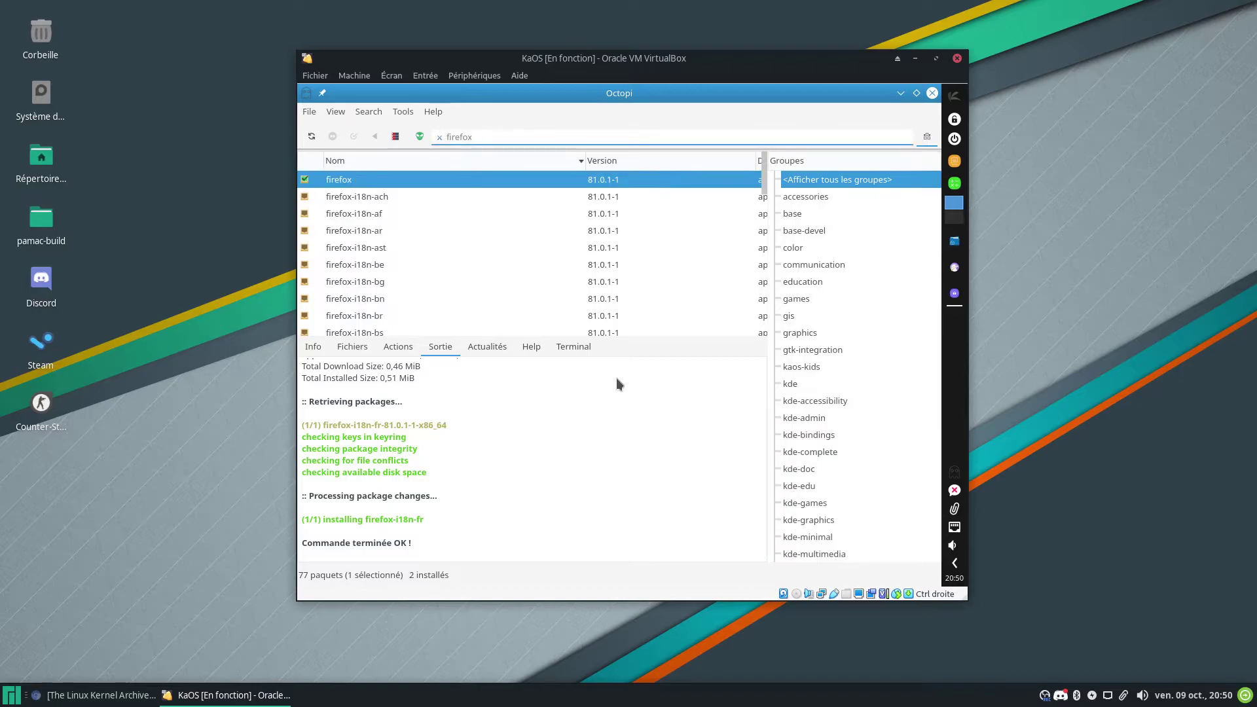
Step: Check the version information of Octopi and Pacman, and close the package manager
left_click(432, 112)
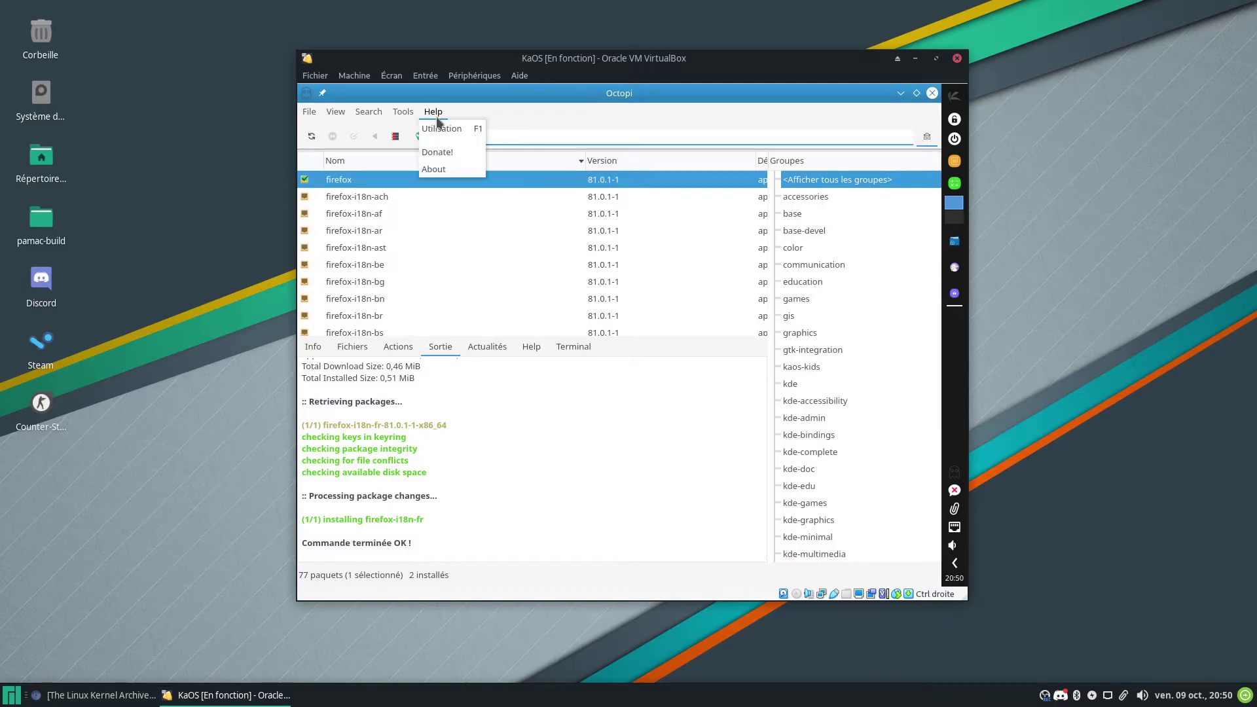
left_click(453, 169)
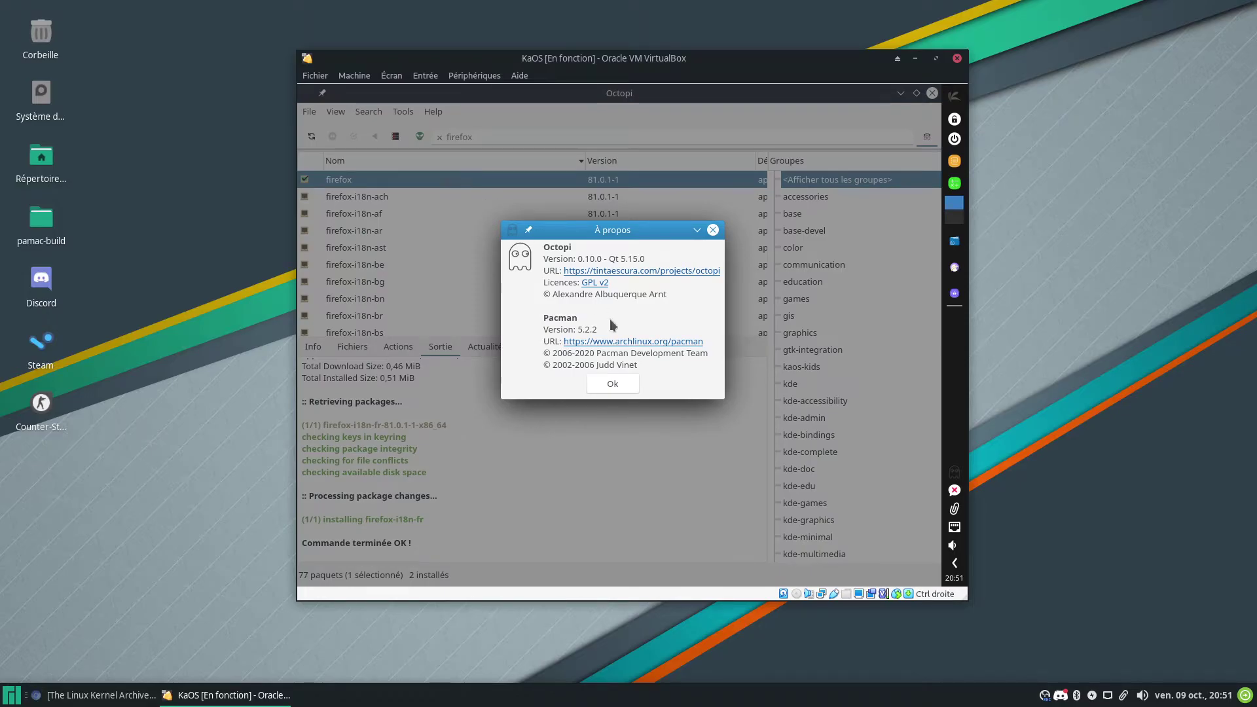
left_click(623, 384)
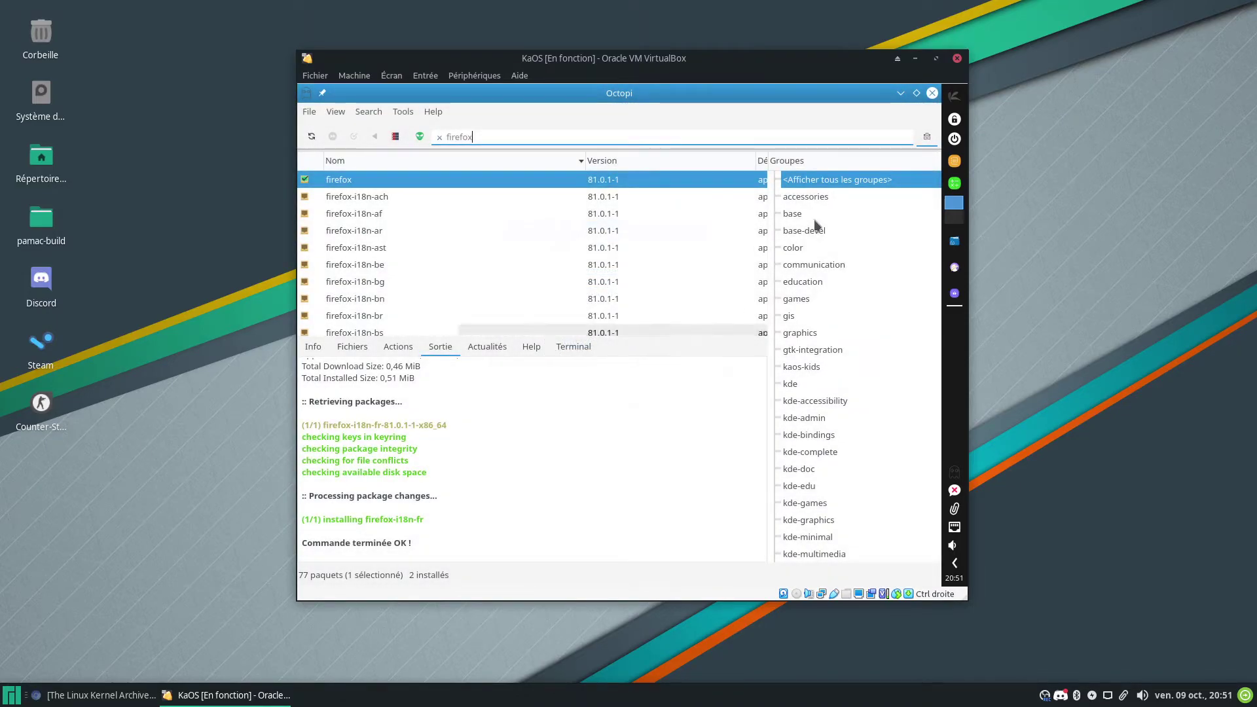
left_click(932, 93)
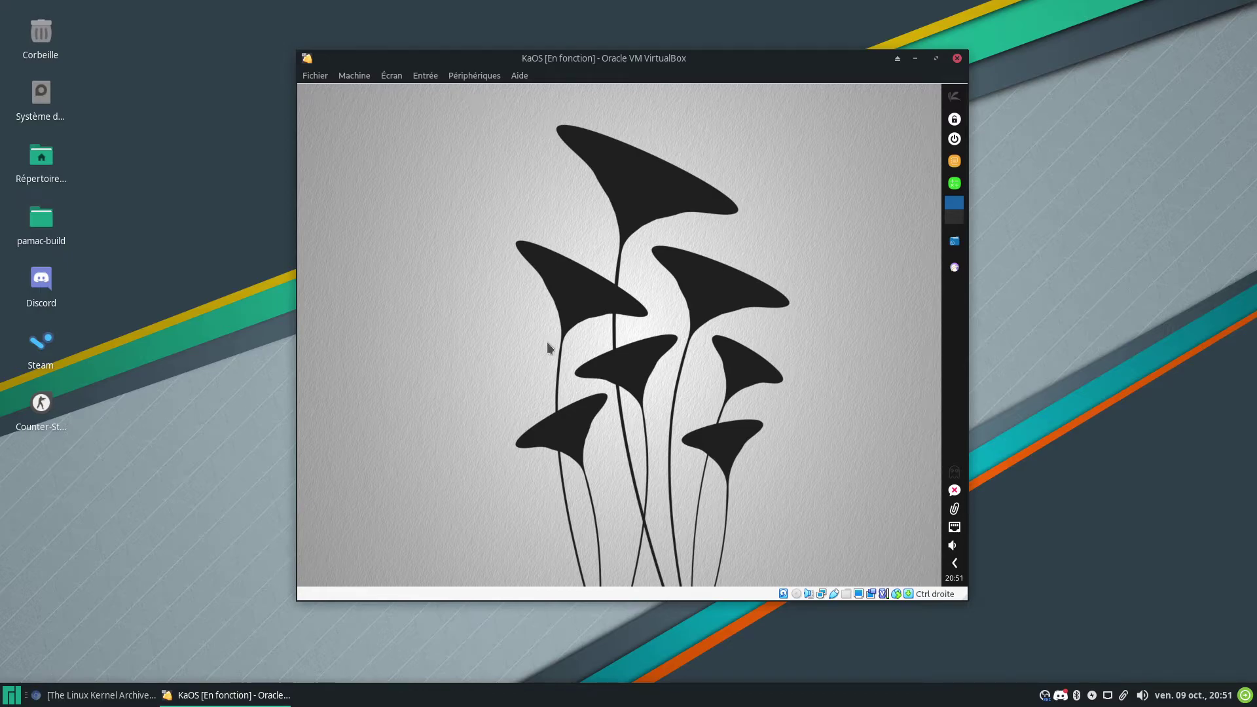
Step: Launch Google Chrome, accepting it as default browser and the sending of usage statistics
left_click(954, 98)
mouse_move(861, 226)
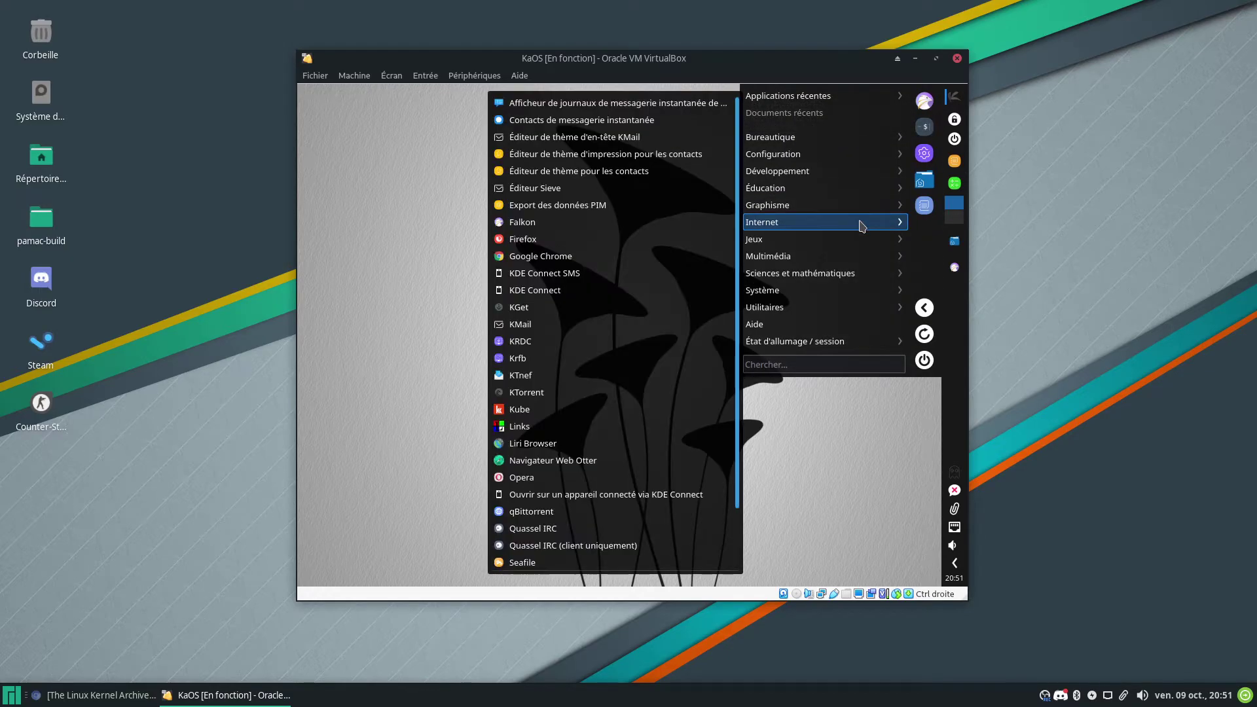
left_click(718, 256)
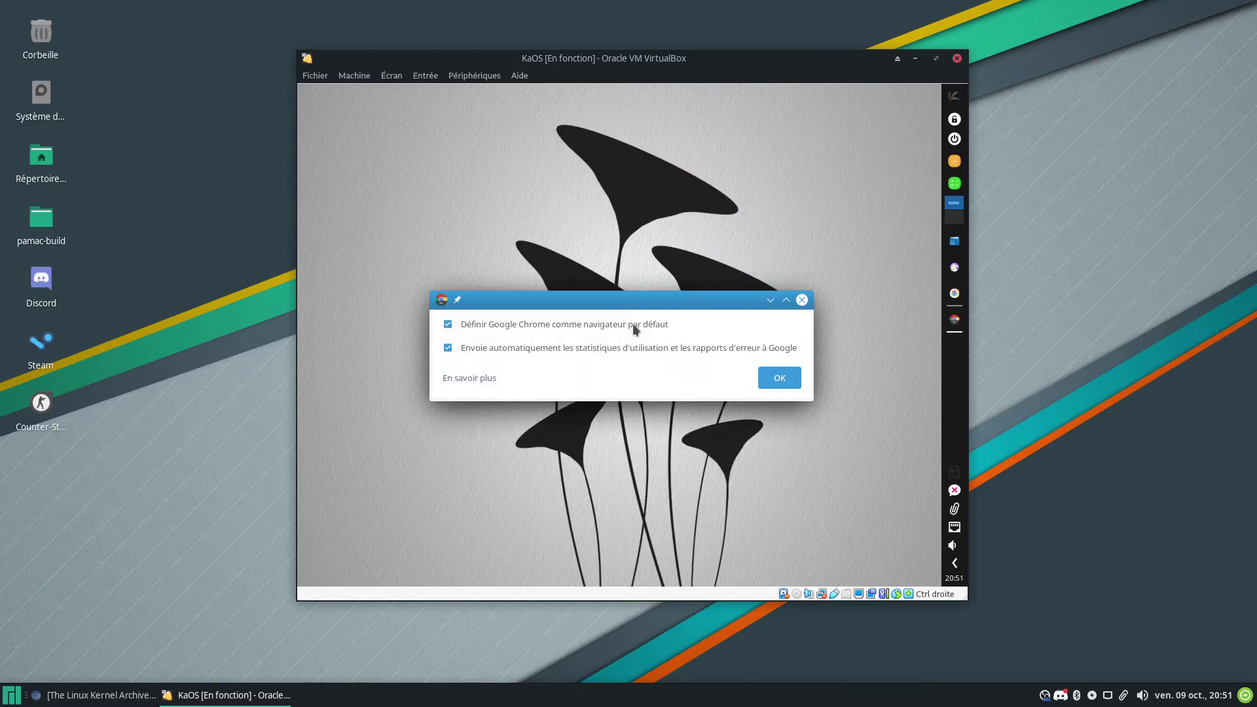
left_click(789, 378)
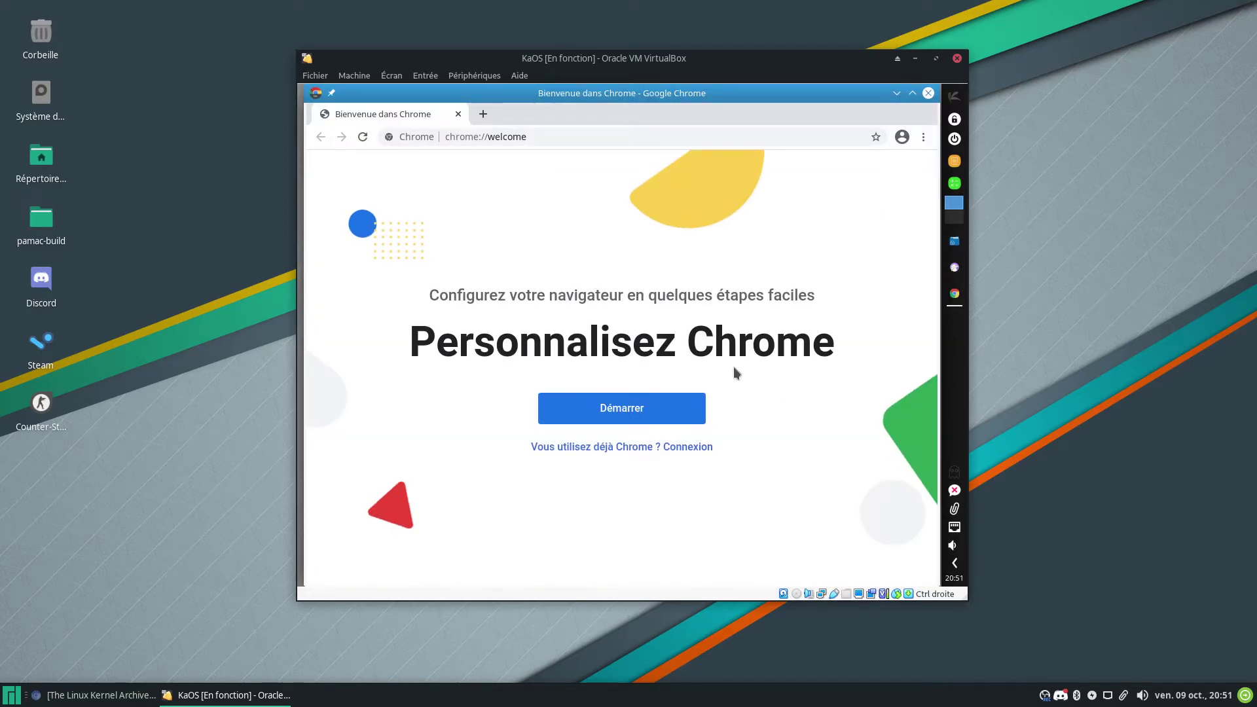
Step: Check Google Chrome's version on its About page, close that page and maximize the browser window
left_click(923, 136)
mouse_move(811, 385)
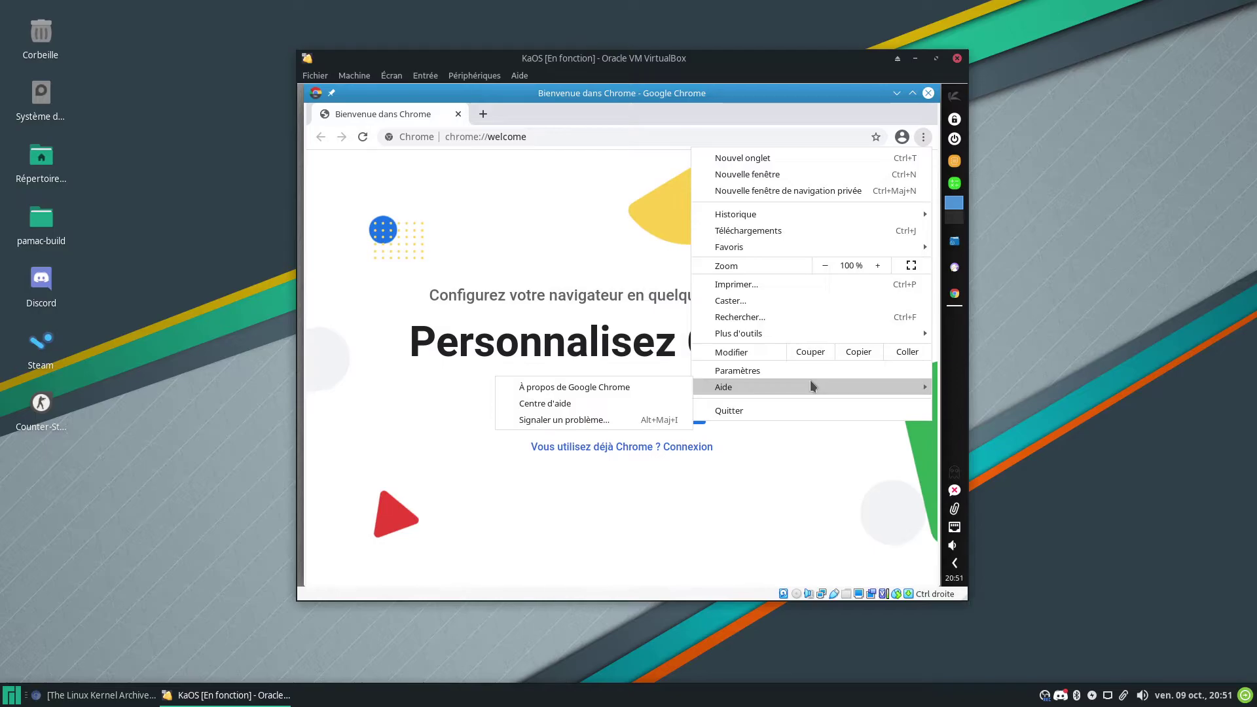
left_click(681, 387)
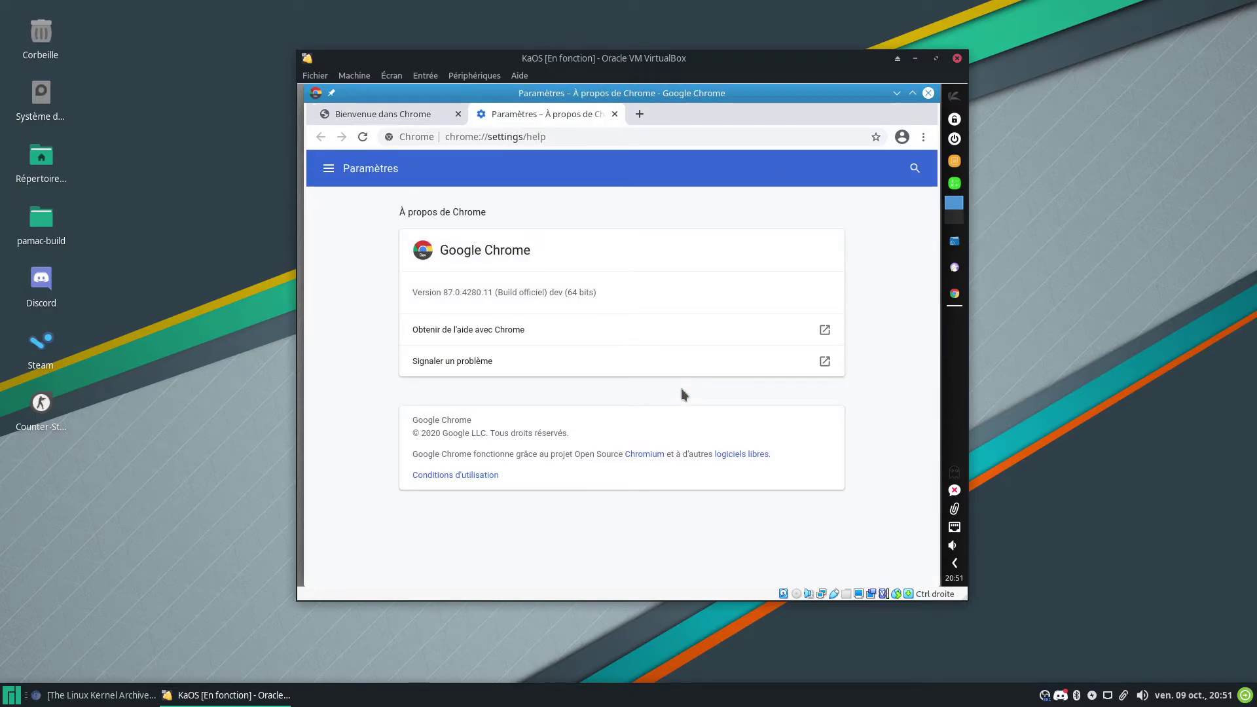
left_click(615, 115)
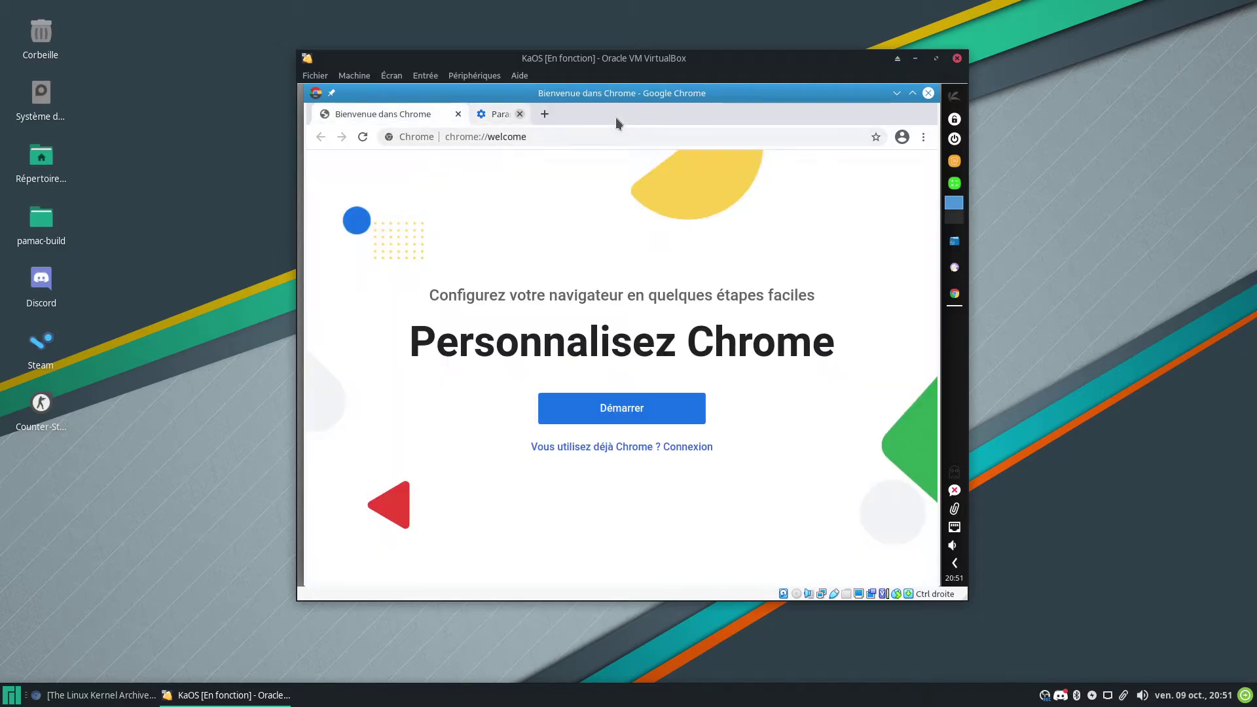
left_click_drag(517, 121, 509, 85)
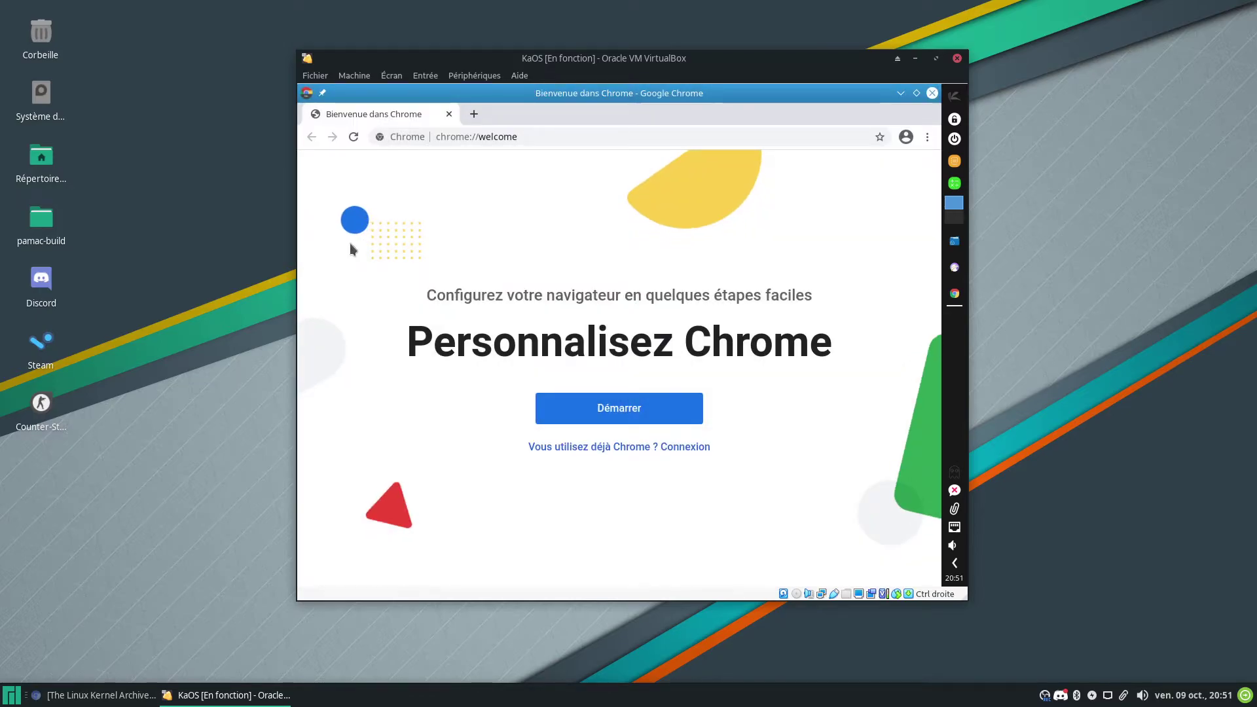
Step: Open the website whatbrowser.org in a new browser tab
key("ctrl+t")
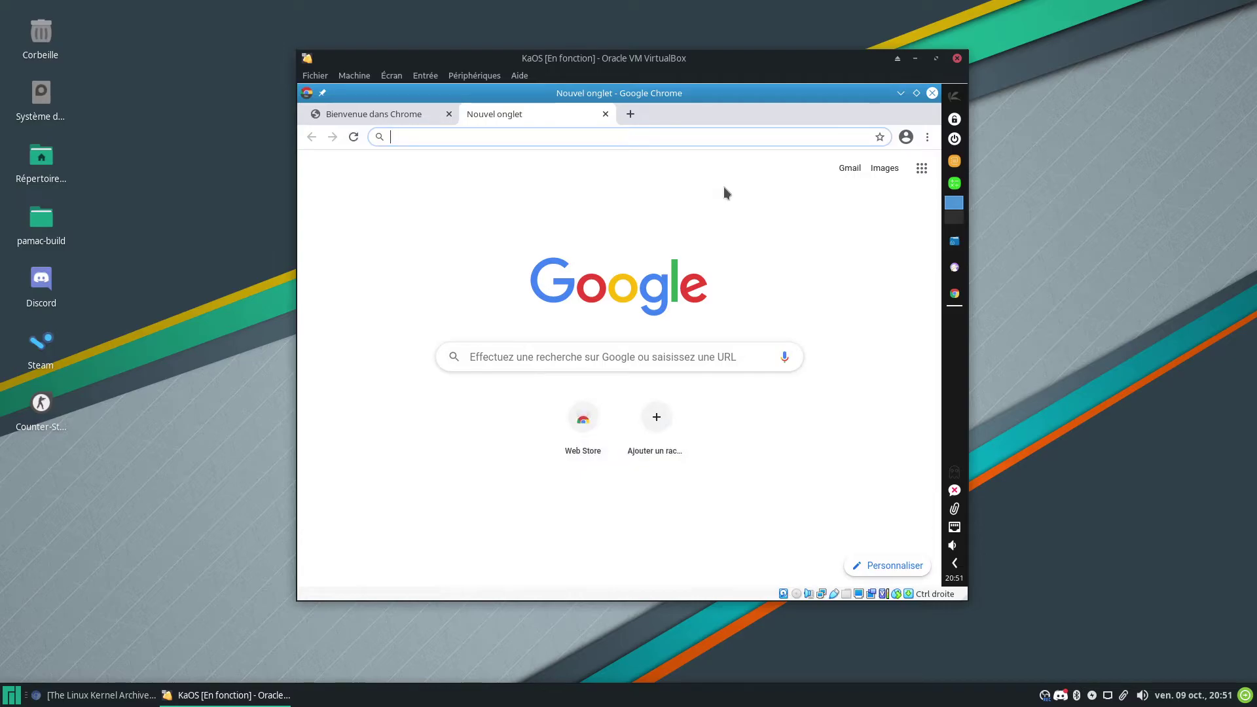
type("what")
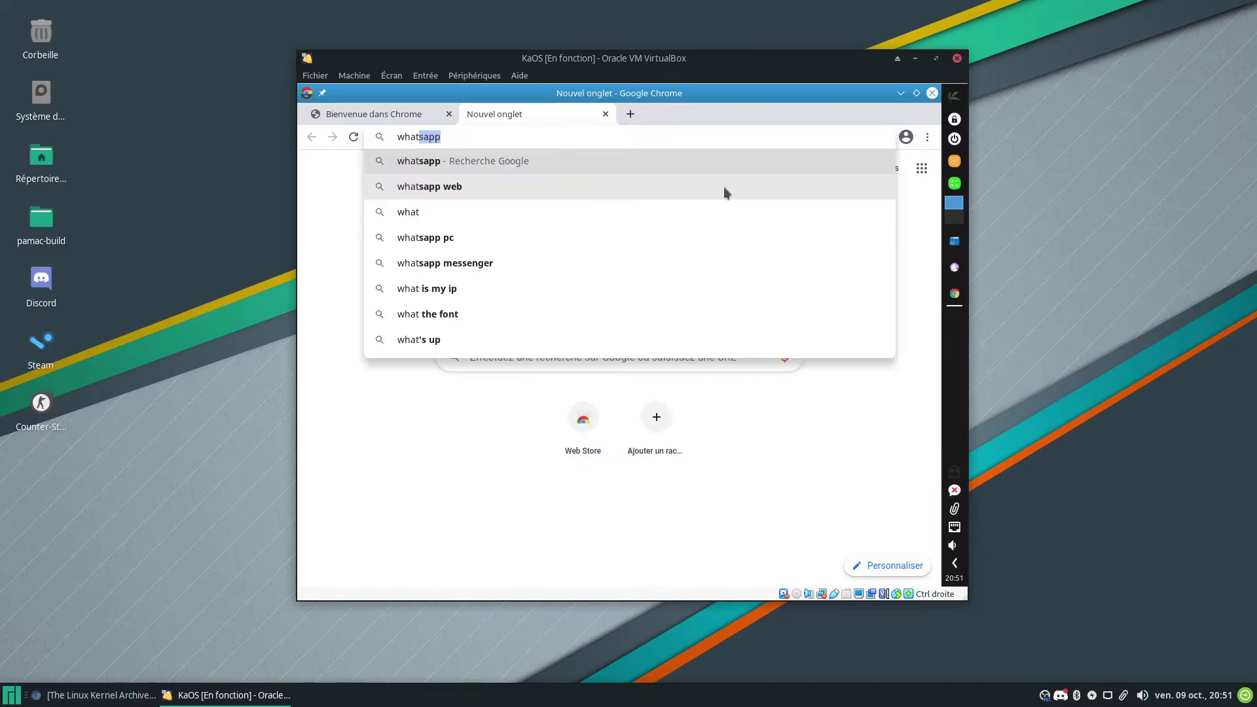
type("browser.org")
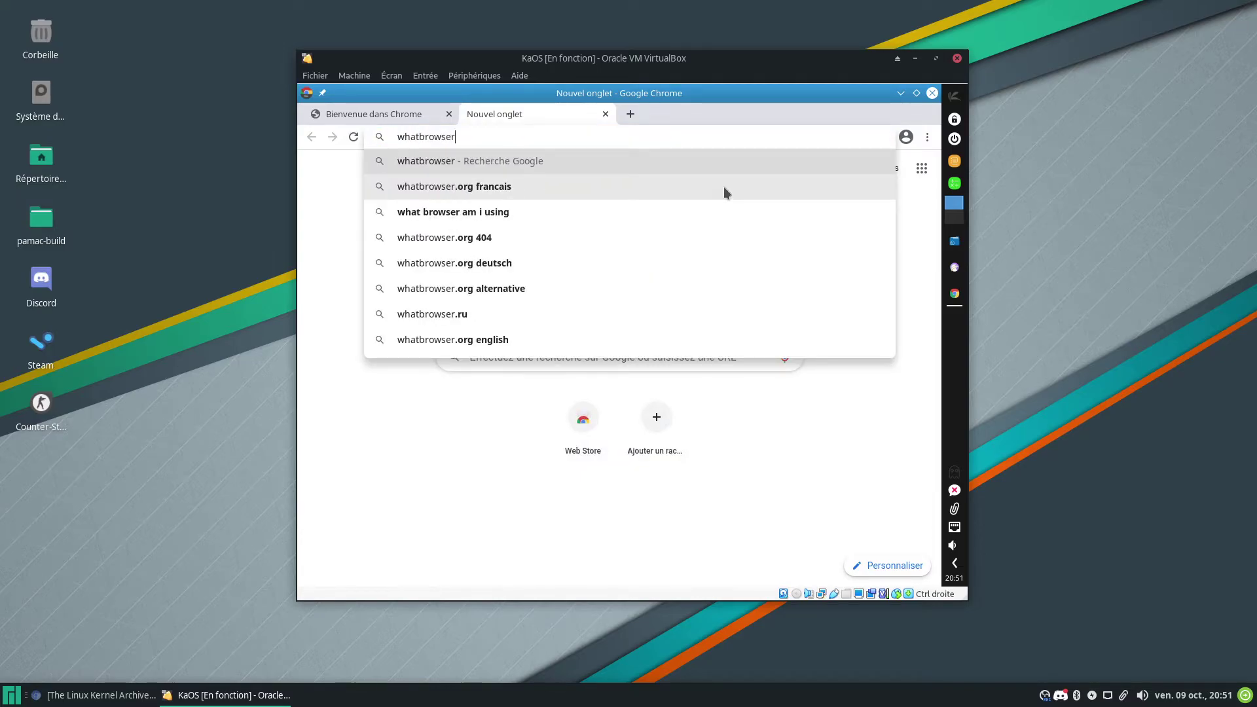
key("Return")
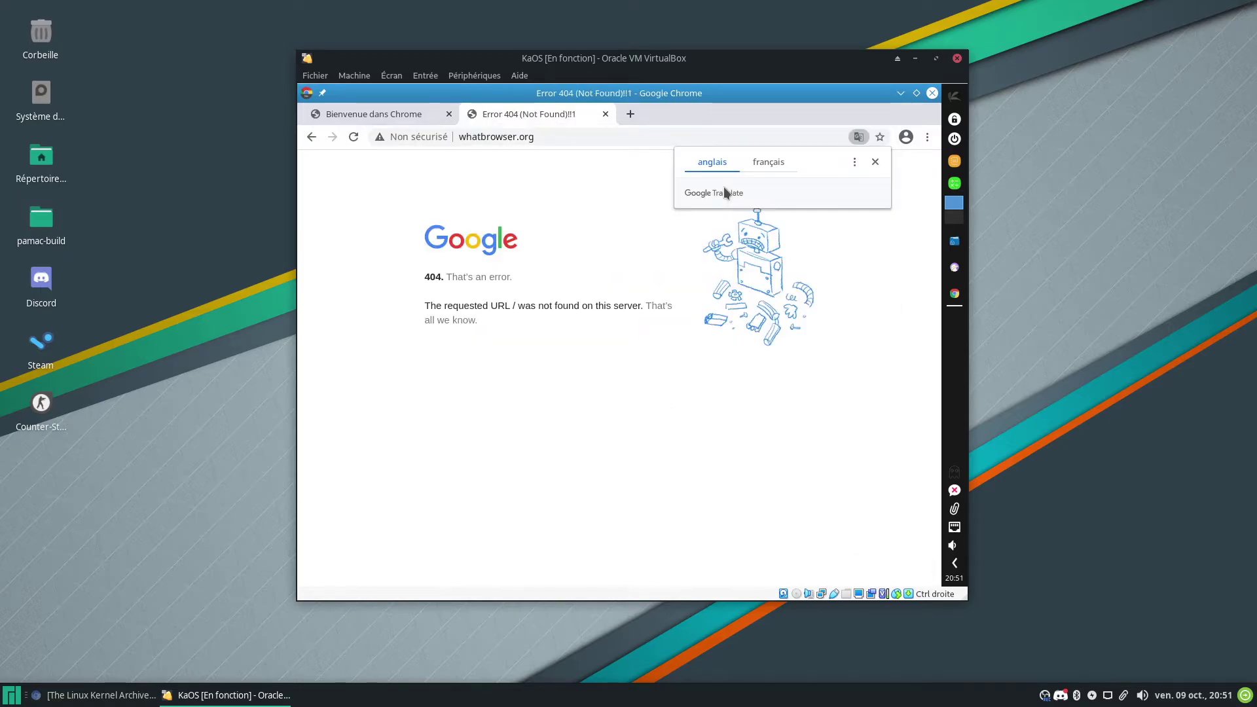
Step: Try to change the web address from the .org to the .com version of whatbrowser
left_click(569, 143)
left_click(567, 143)
key("BackSpace")
key("BackSpace")
key("BackSpace")
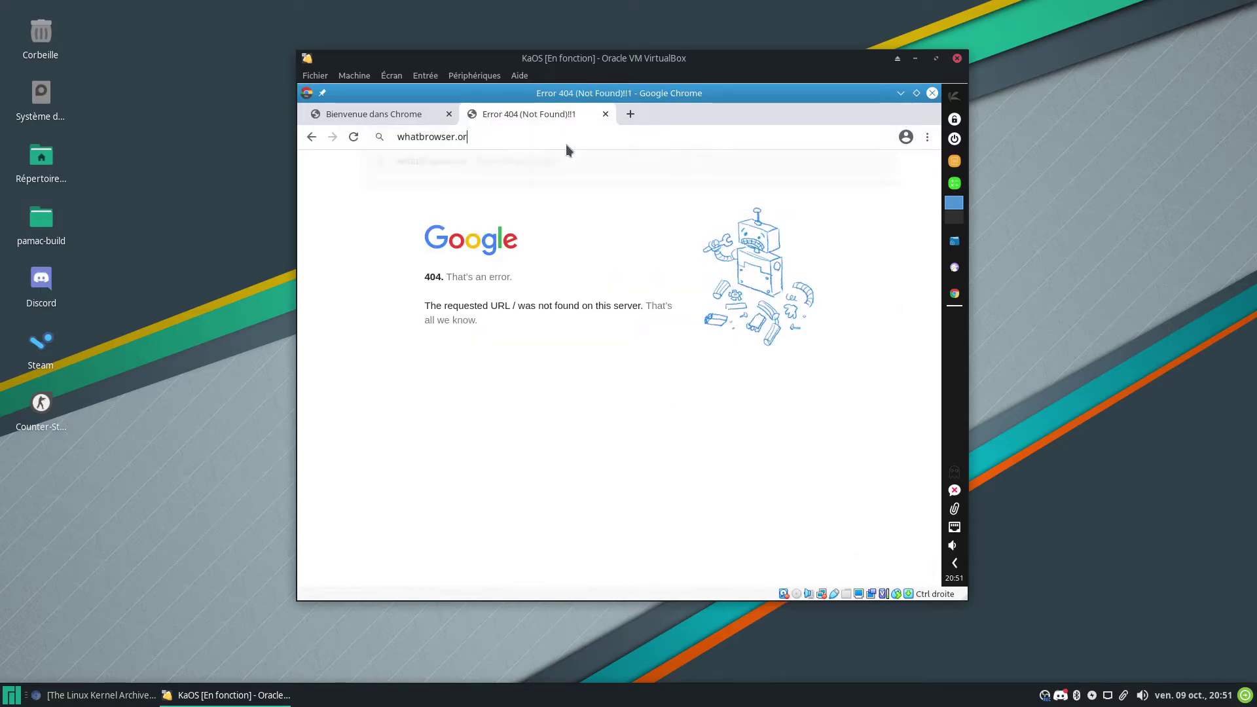
type("com")
key("Return")
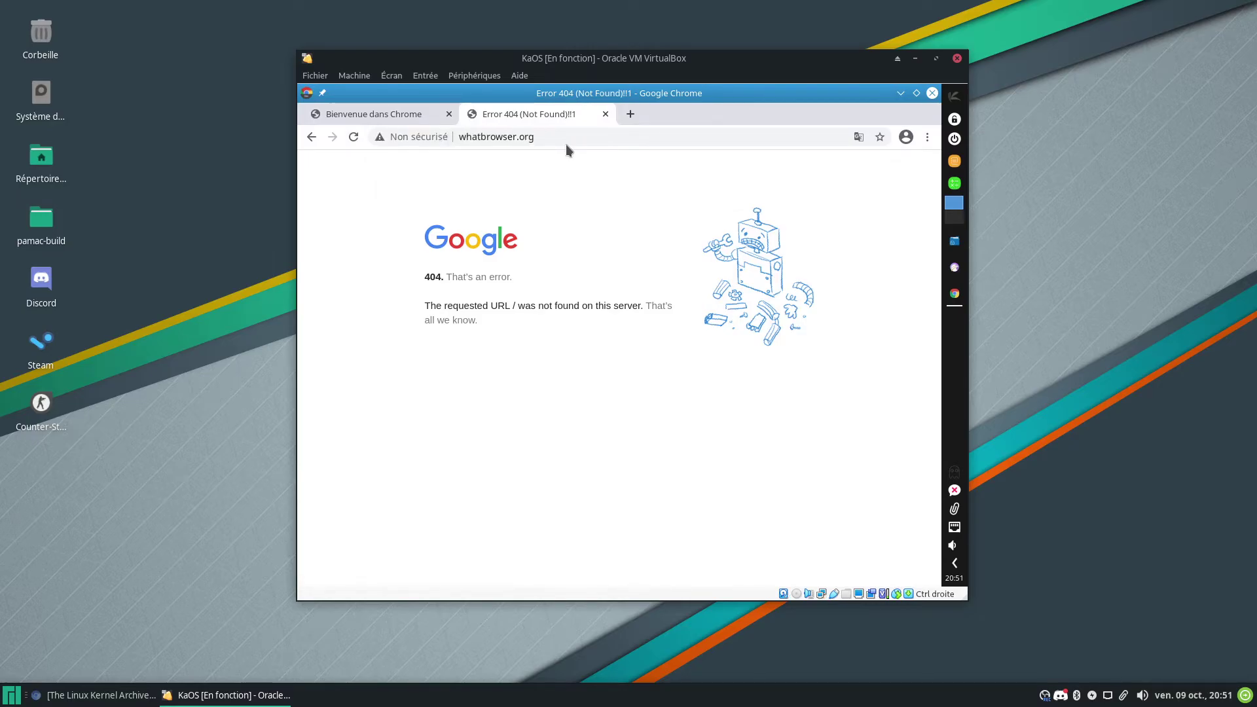
left_click(562, 137)
double_click(562, 137)
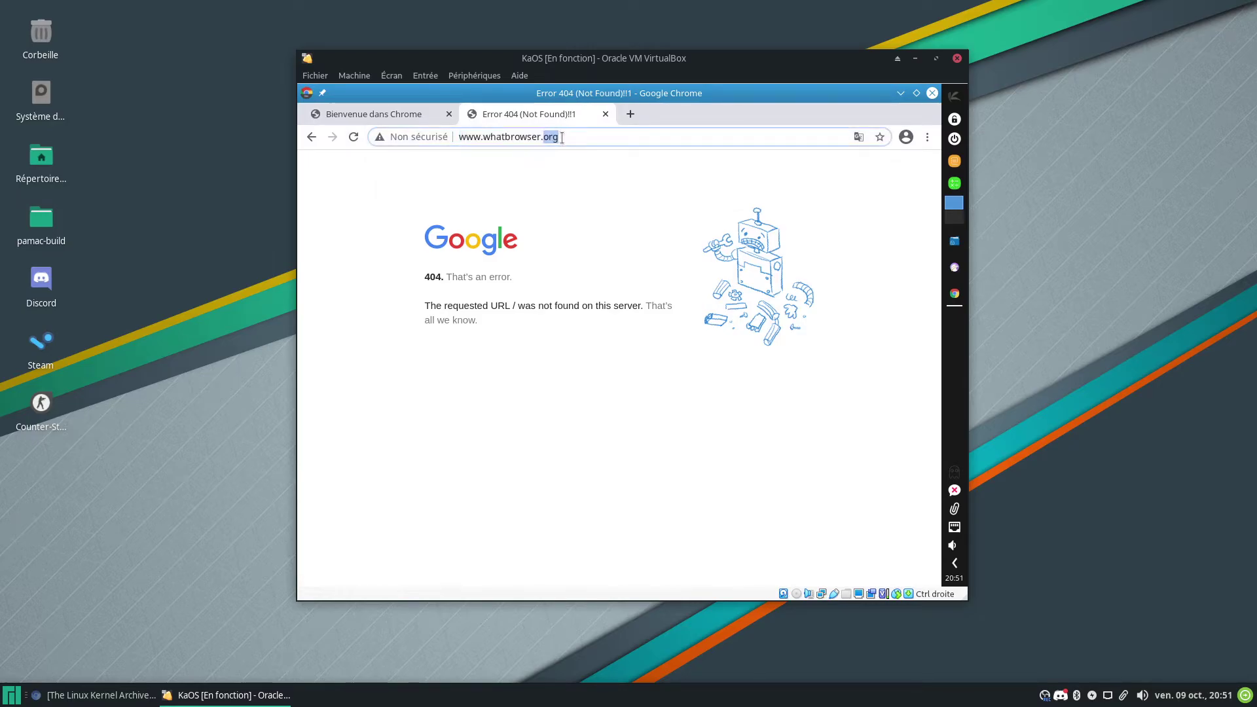
left_click(396, 139)
left_click(398, 139)
Step: Search Google for "whatbrowser" in a new tab, accept the consent notice and open the whatsmybrowser.org result
left_click(629, 116)
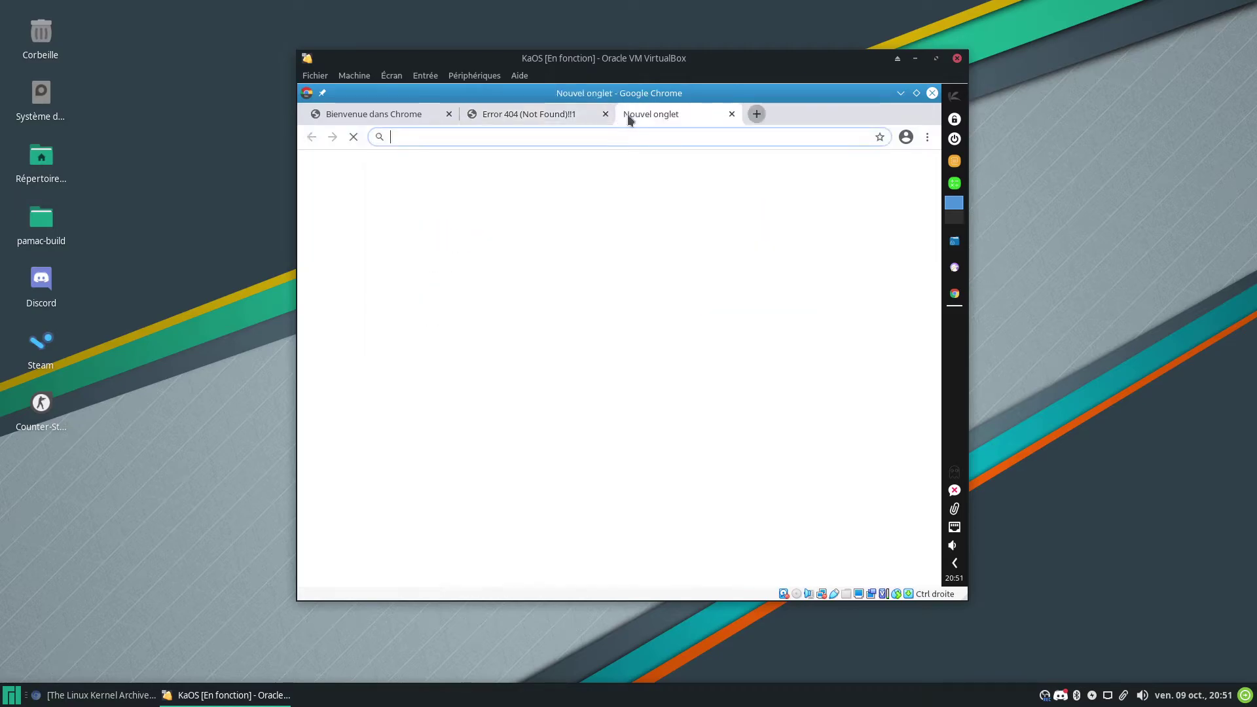
type("whatbrowser")
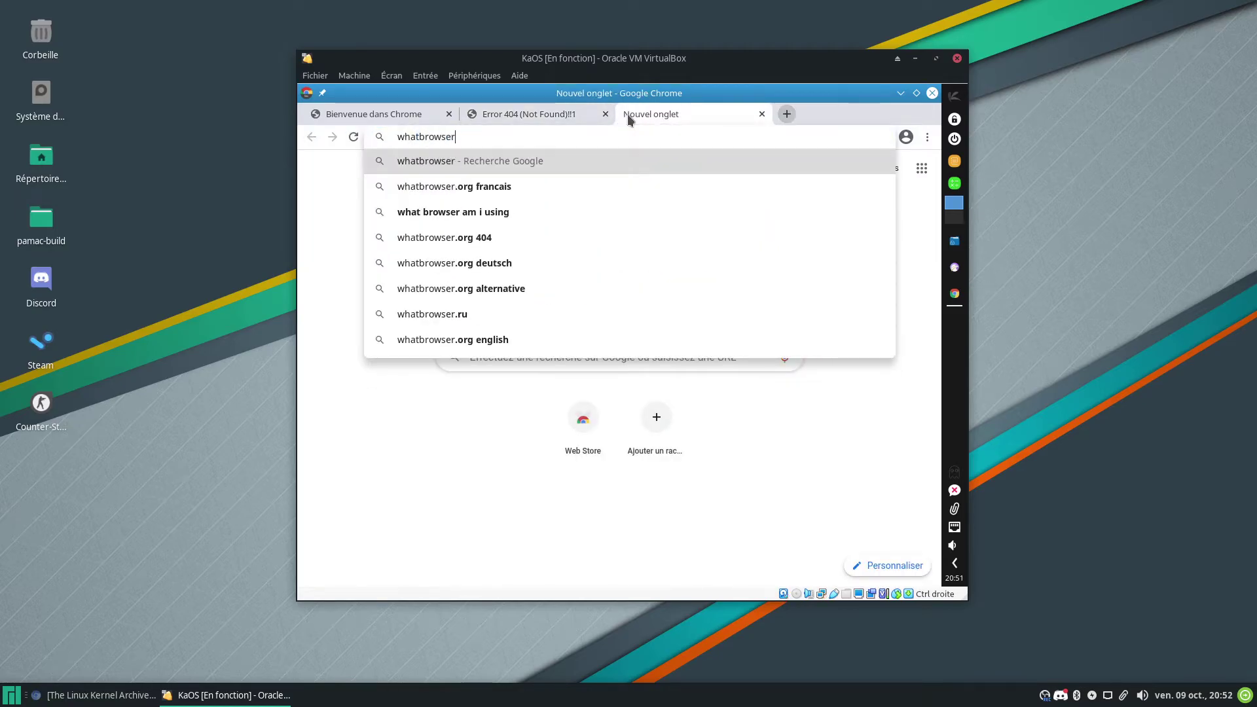
key("Return")
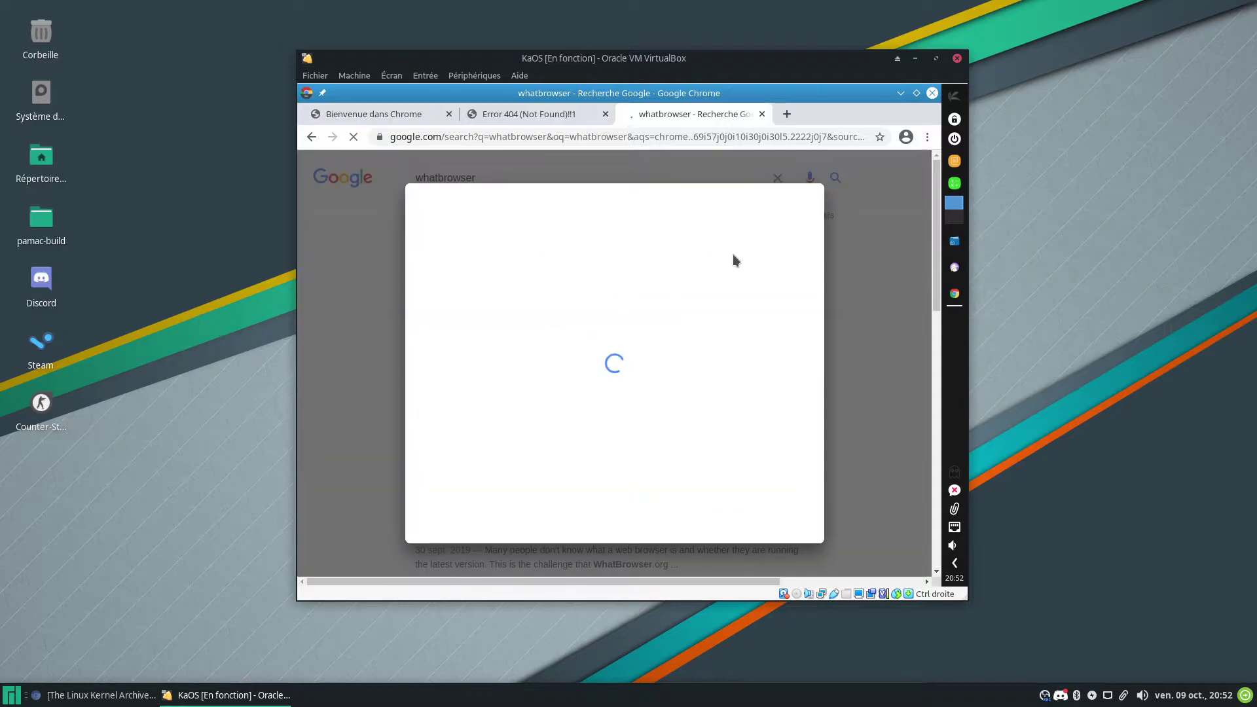
left_click(785, 532)
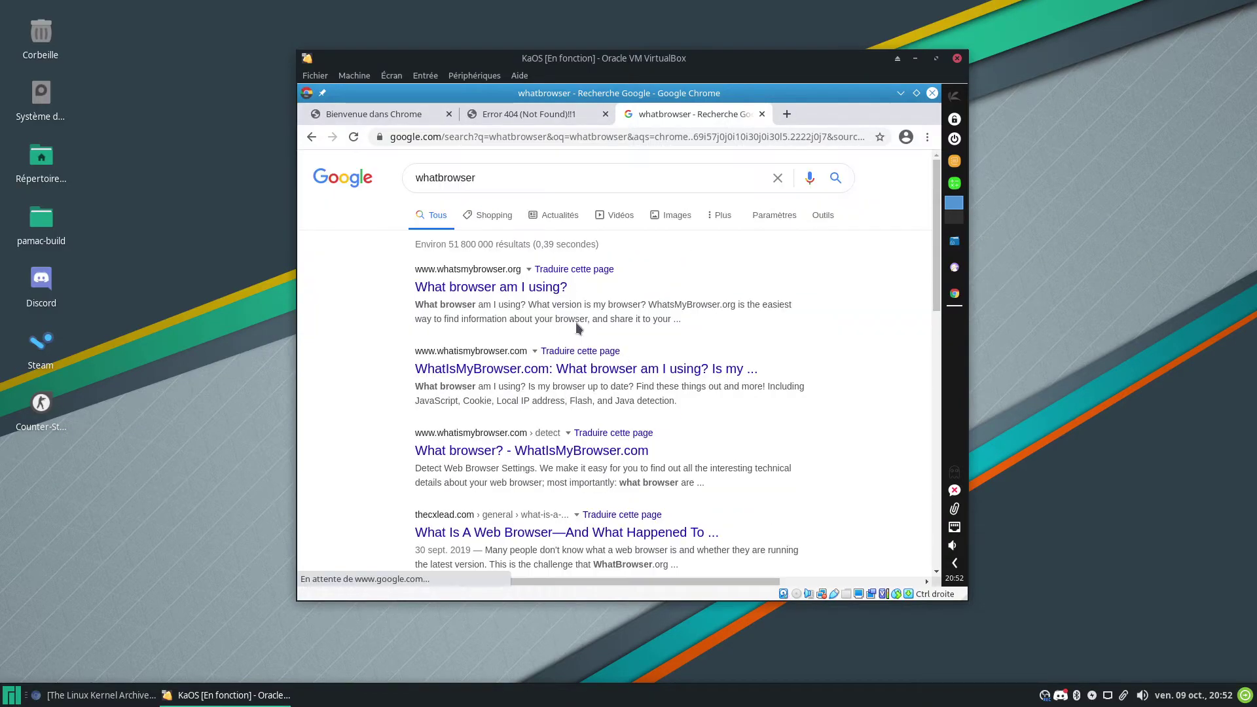
left_click(549, 291)
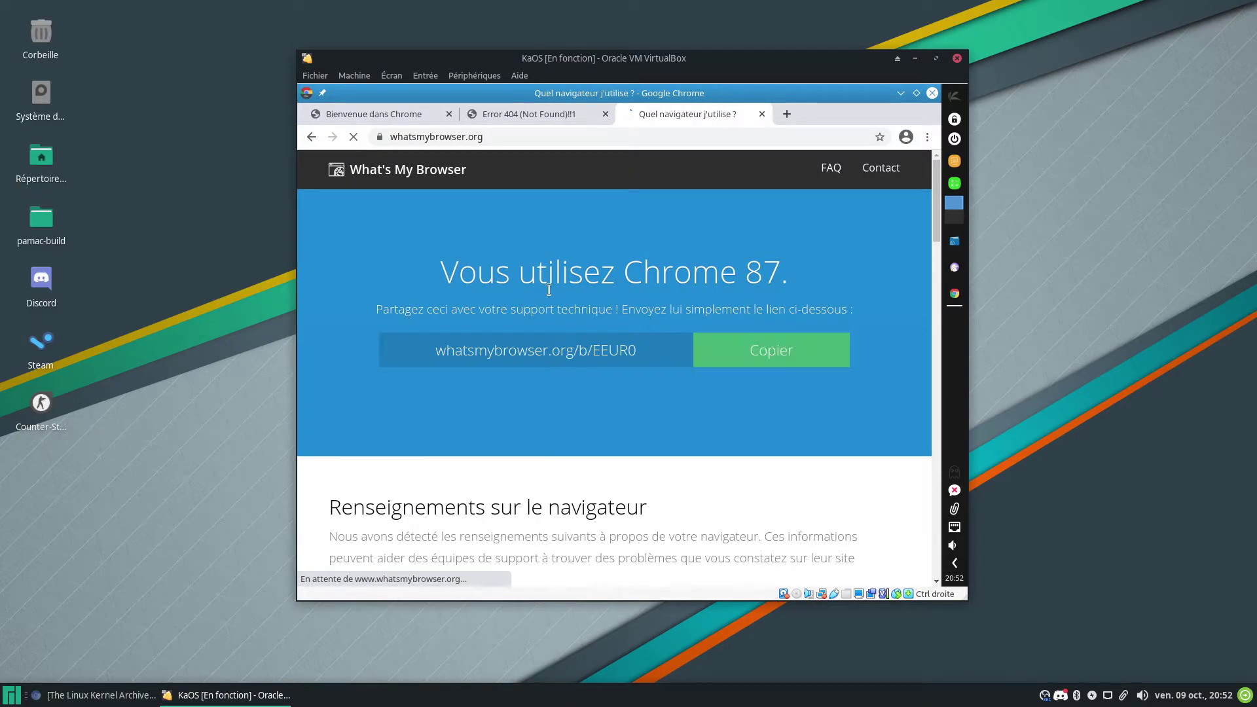
Step: Examine the detected browser and system details on whatsmybrowser.org down to the end of the page
scroll(822, 412, "down", 10)
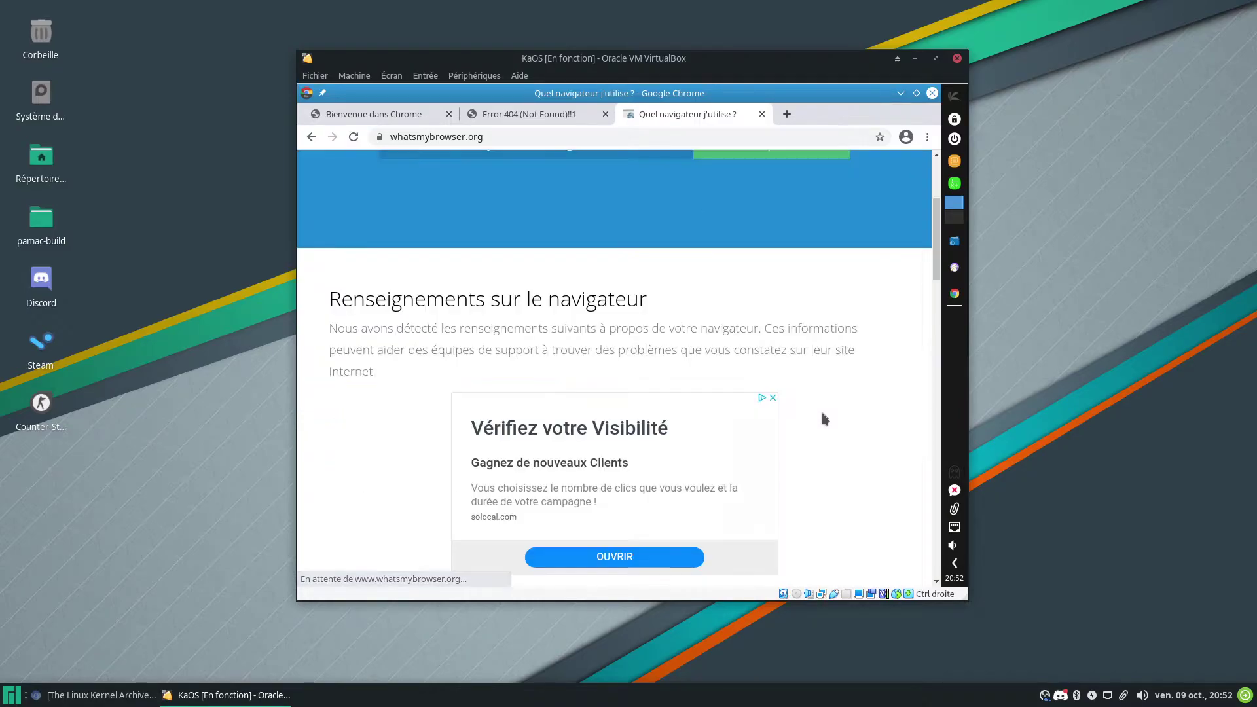
scroll(822, 411, "down", 1)
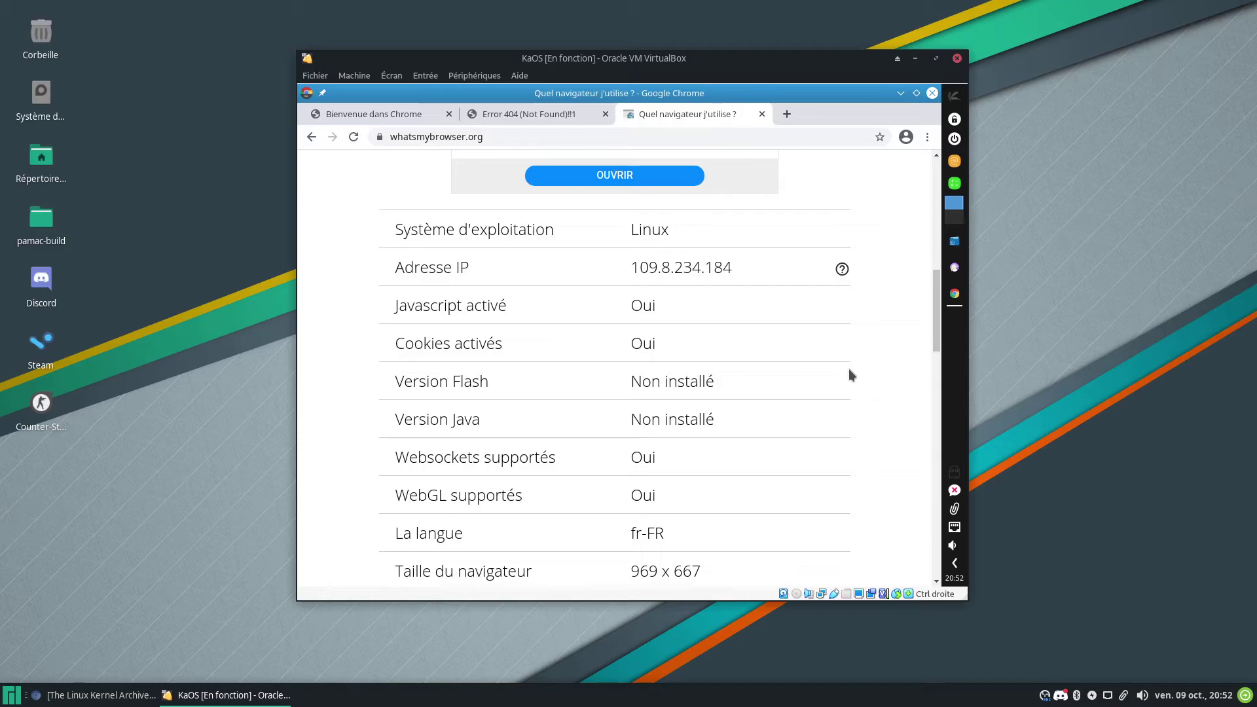
scroll(849, 375, "down", 1)
scroll(849, 370, "down", 3)
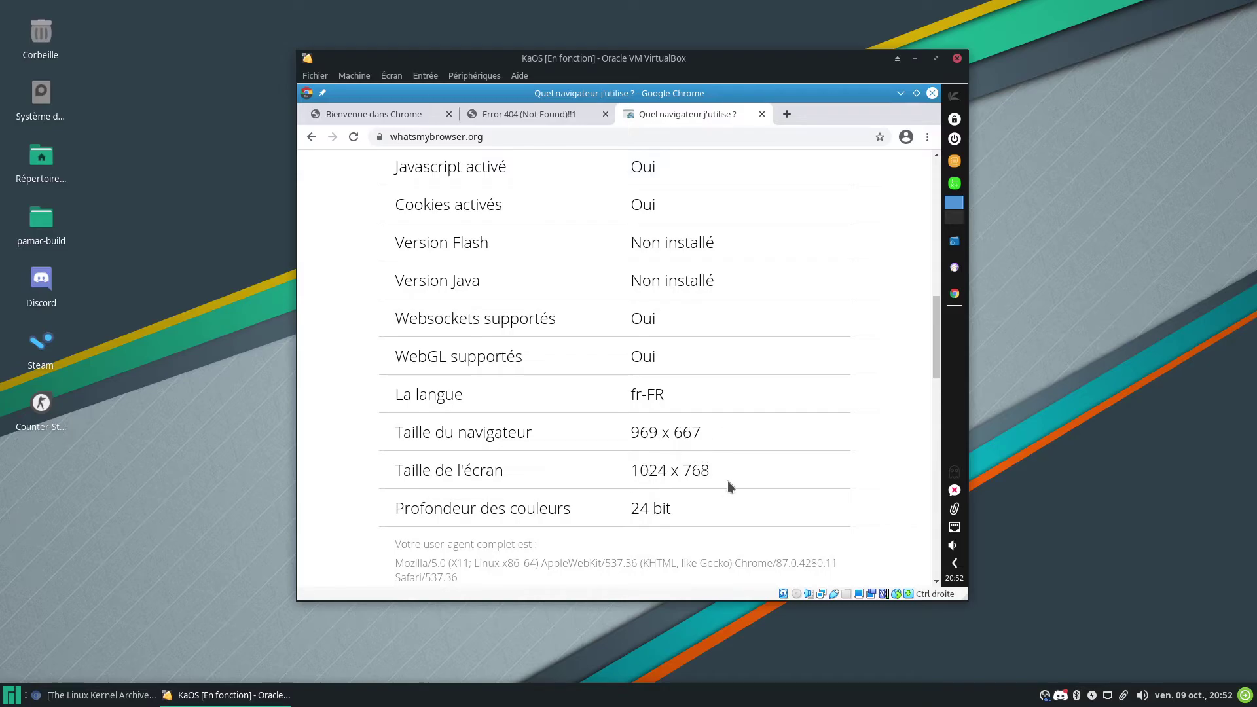
scroll(733, 461, "down", 10)
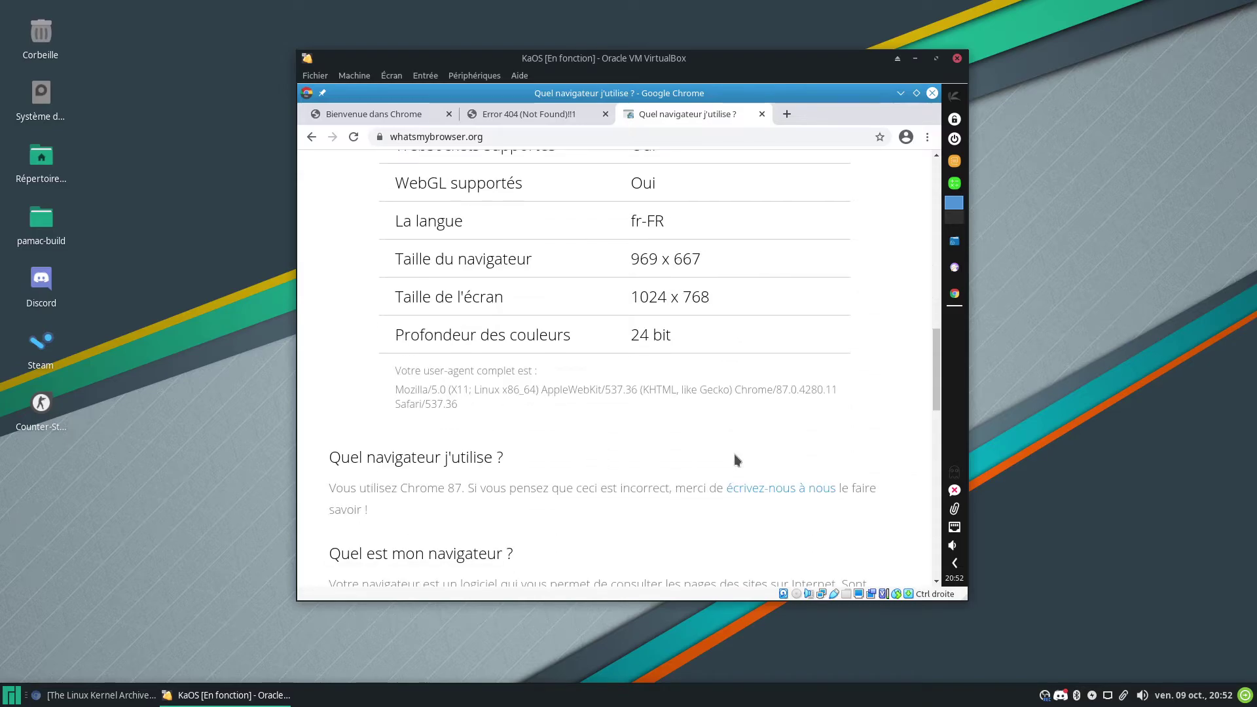
scroll(733, 454, "down", 15)
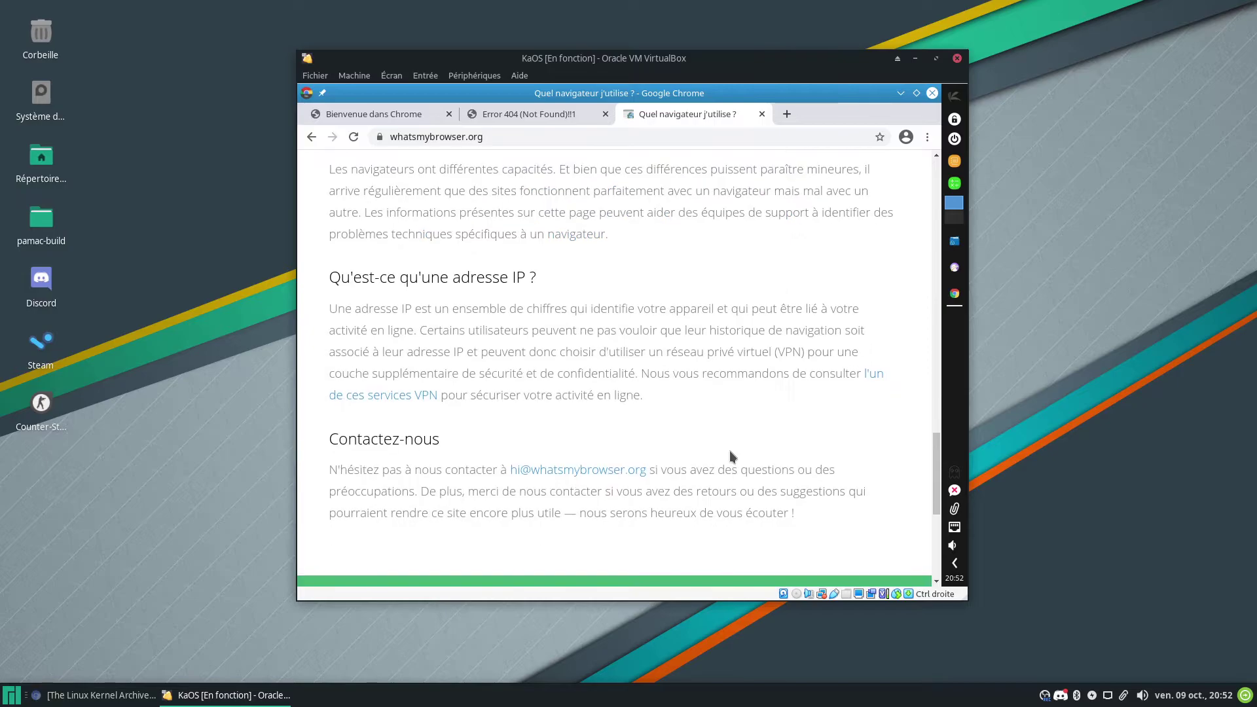
scroll(741, 447, "down", 2)
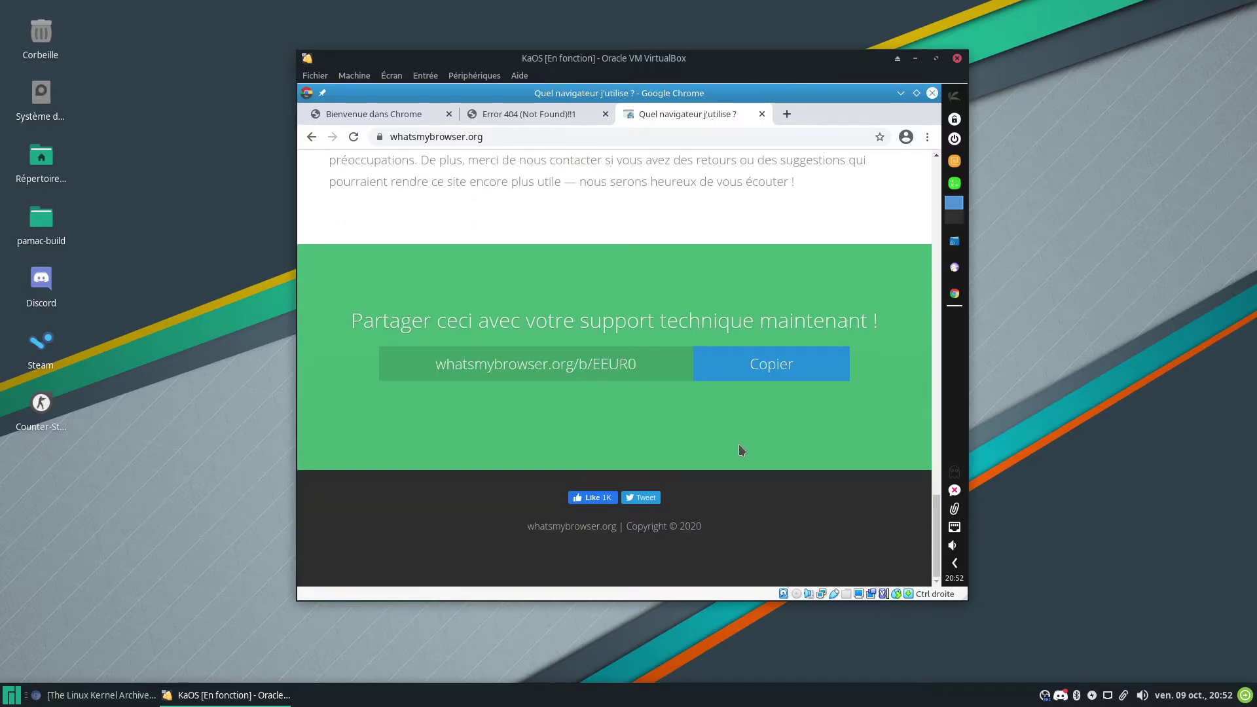
Step: Return to the start of the whatsmybrowser.org page and close Google Chrome
scroll(739, 445, "up", 20)
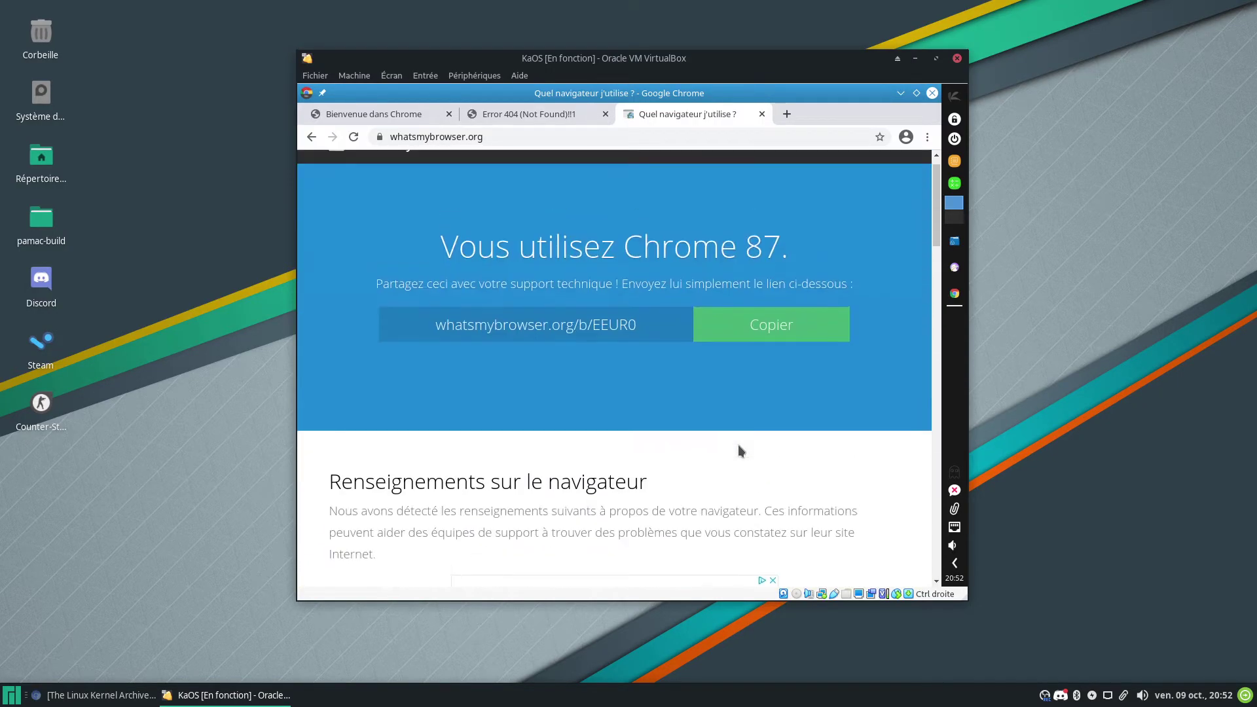
scroll(738, 450, "up", 1)
left_click(931, 94)
Step: Examine the applications listed in the Games, Internet and Multimedia categories of the application launcher
left_click(953, 98)
mouse_move(880, 229)
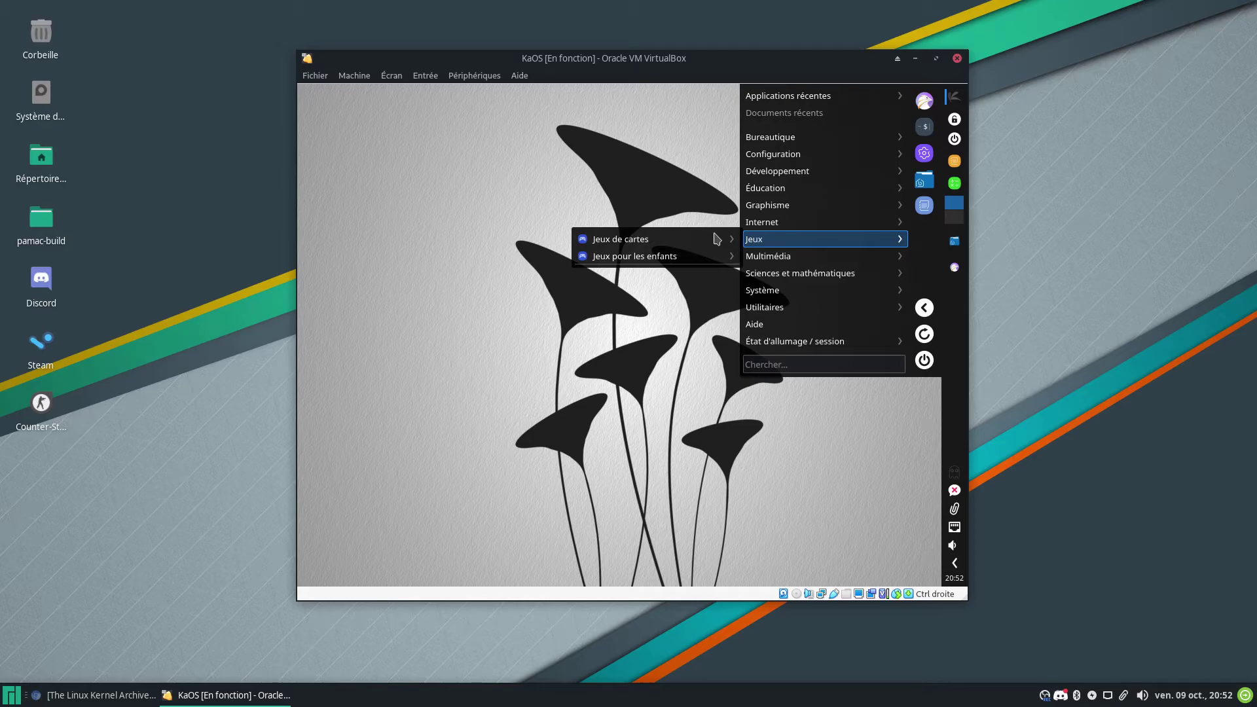
mouse_move(759, 223)
scroll(662, 246, "down", 2)
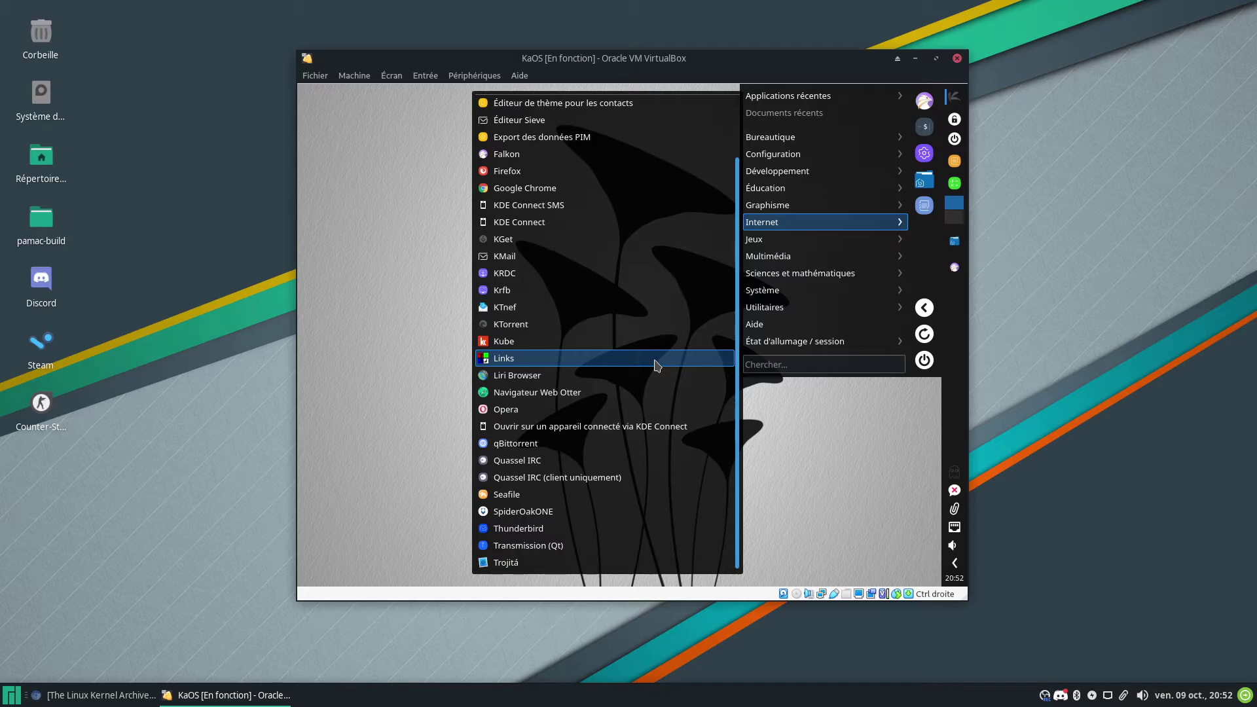
scroll(654, 360, "up", 2)
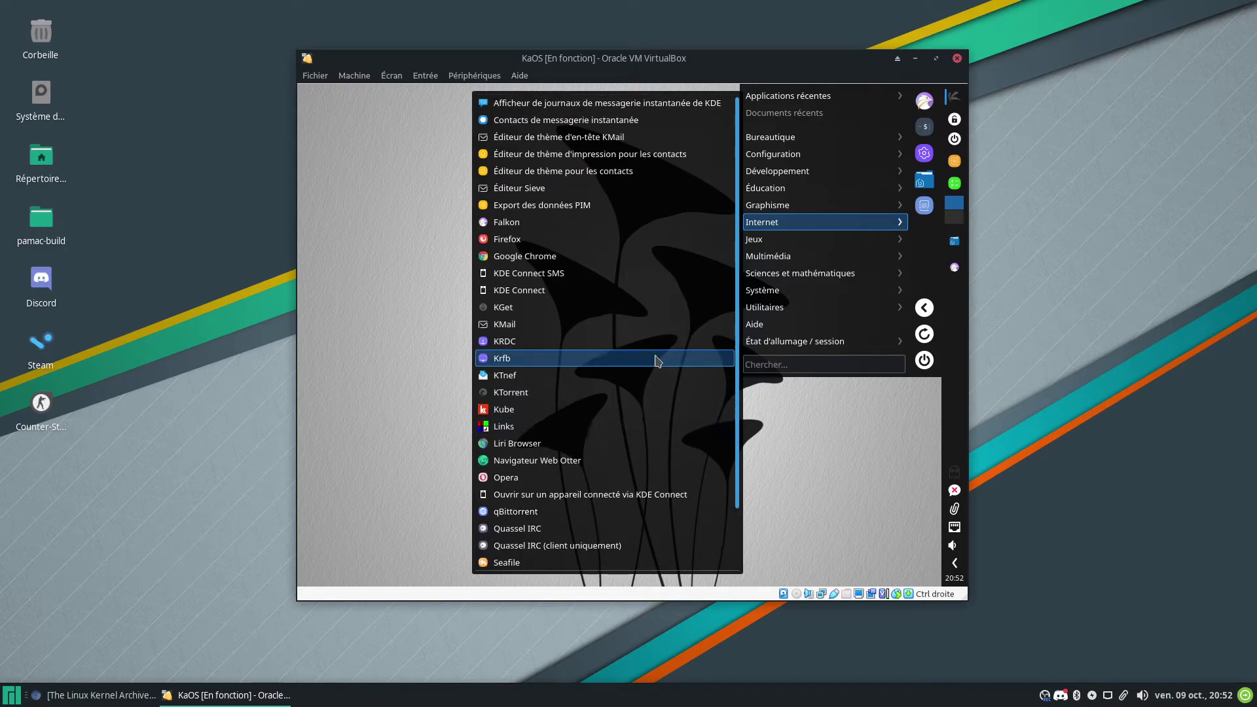
scroll(654, 356, "down", 2)
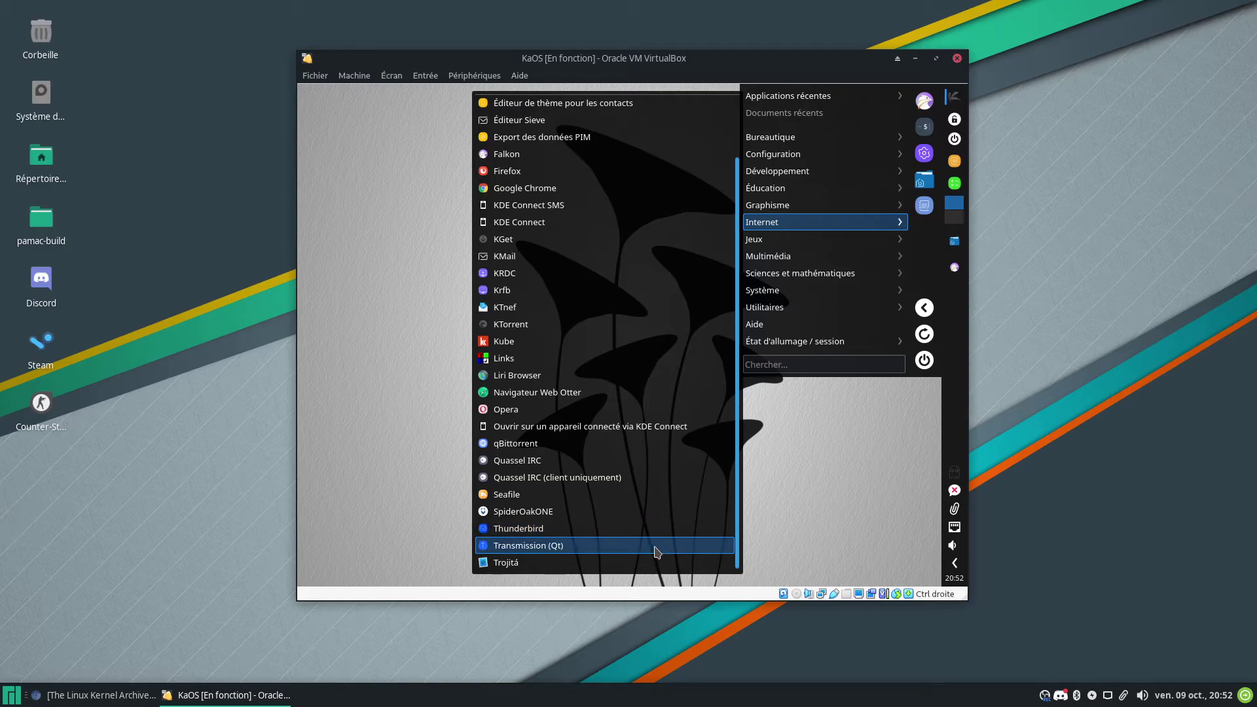
mouse_move(837, 265)
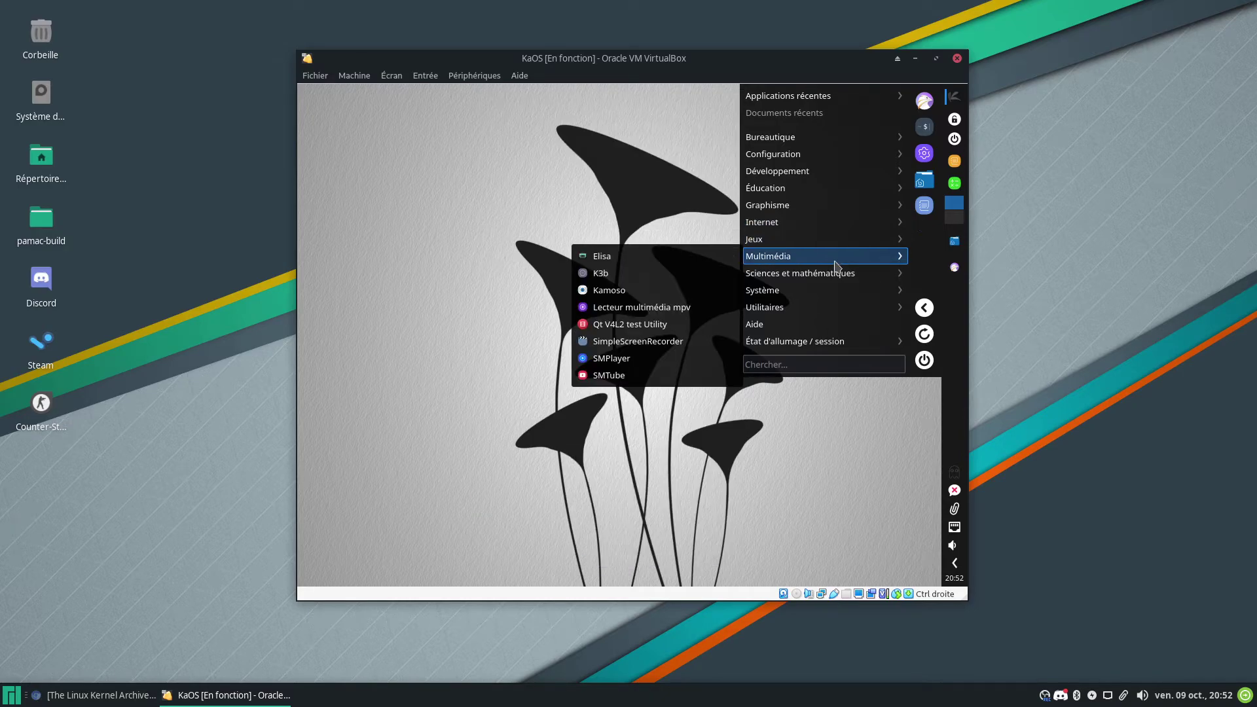
Step: Launch ISO Writer from the Utilities category and authorize it with the superuser password
mouse_move(845, 294)
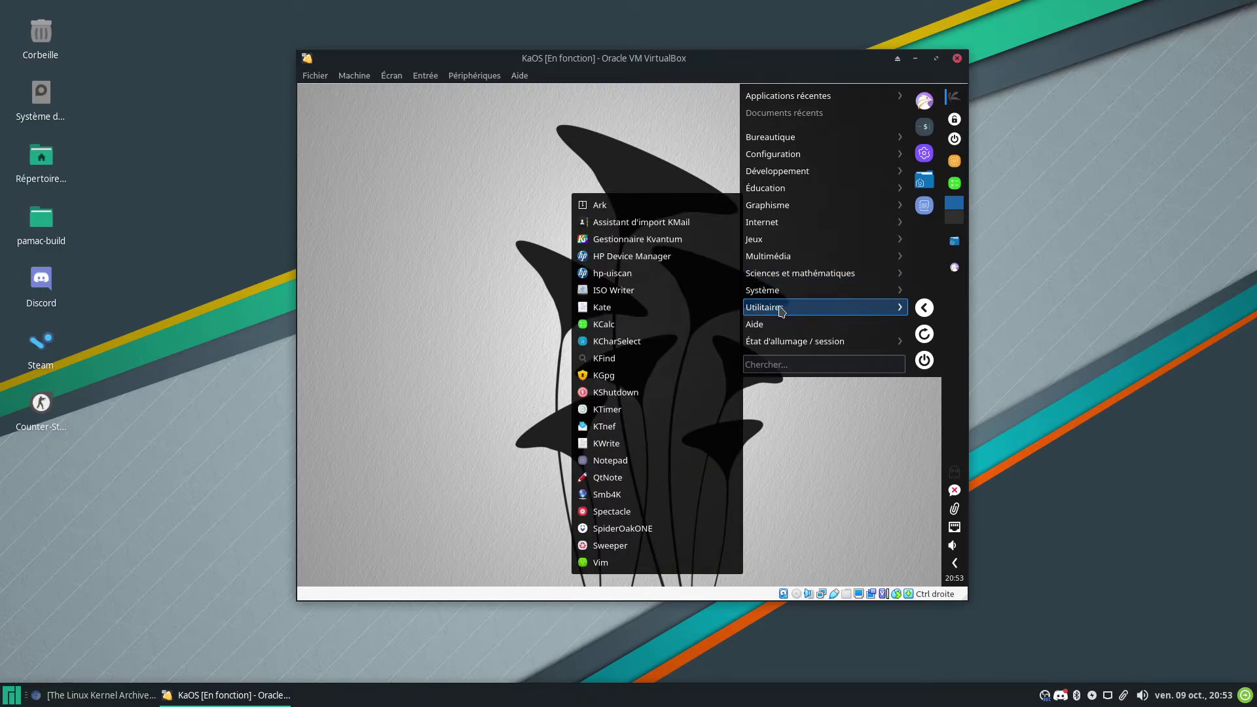
left_click(696, 293)
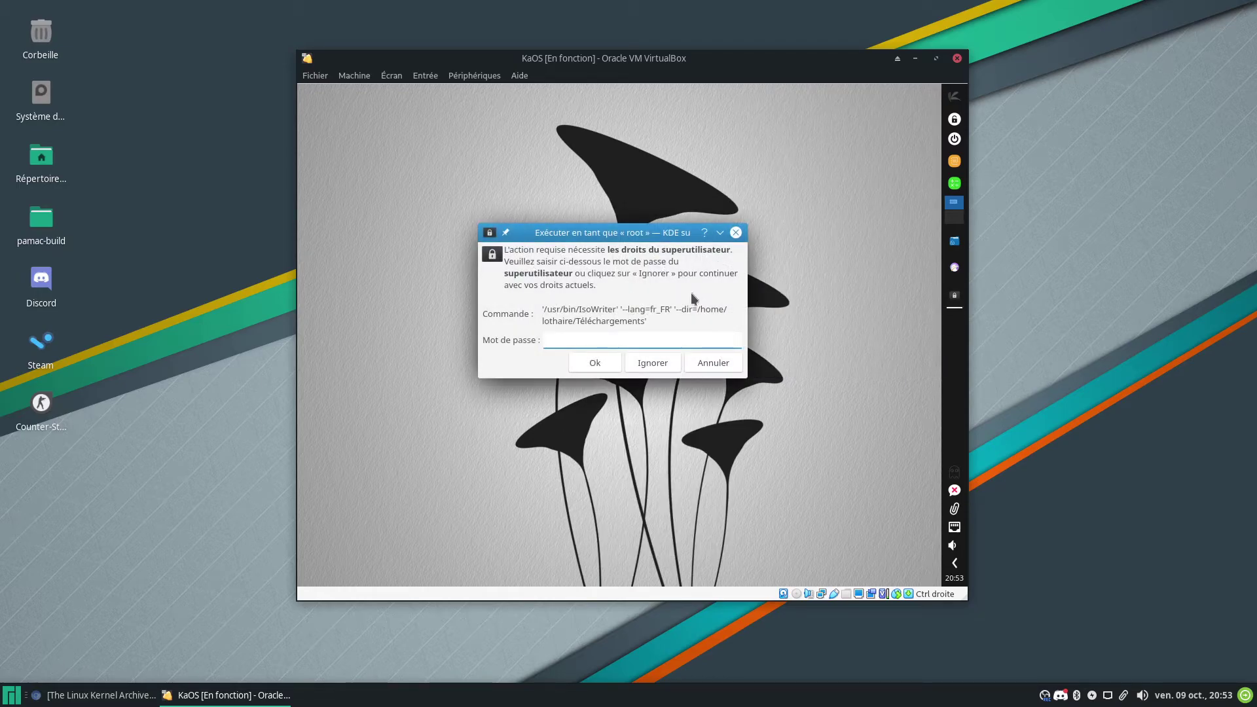
type("*")
key("Return")
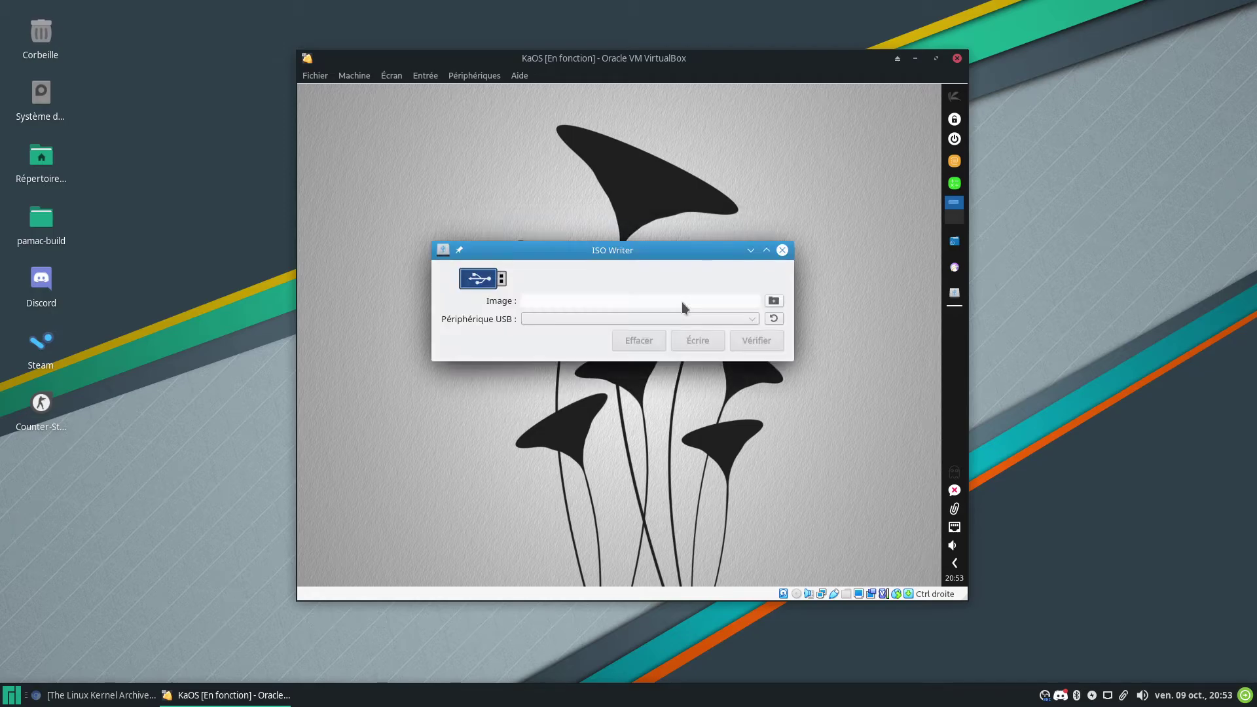
Step: View ISO Writer's image file chooser, cancel it without choosing an image, and close ISO Writer
left_click(757, 319)
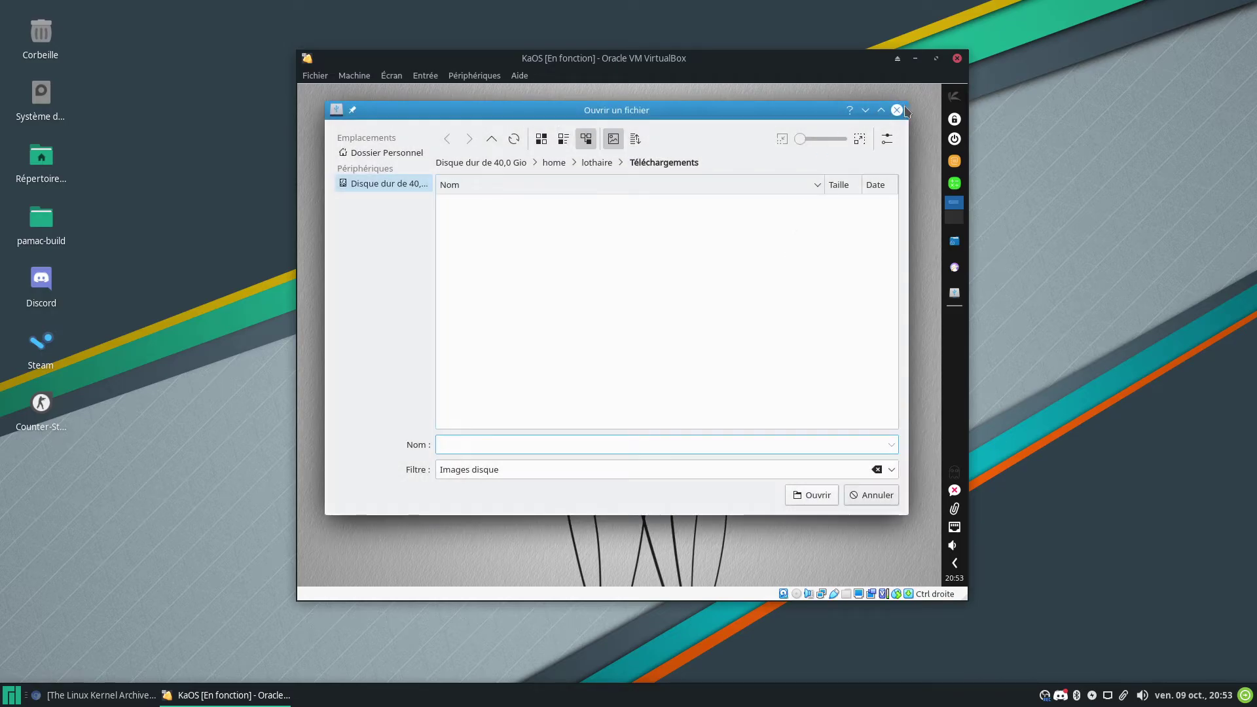
left_click(898, 110)
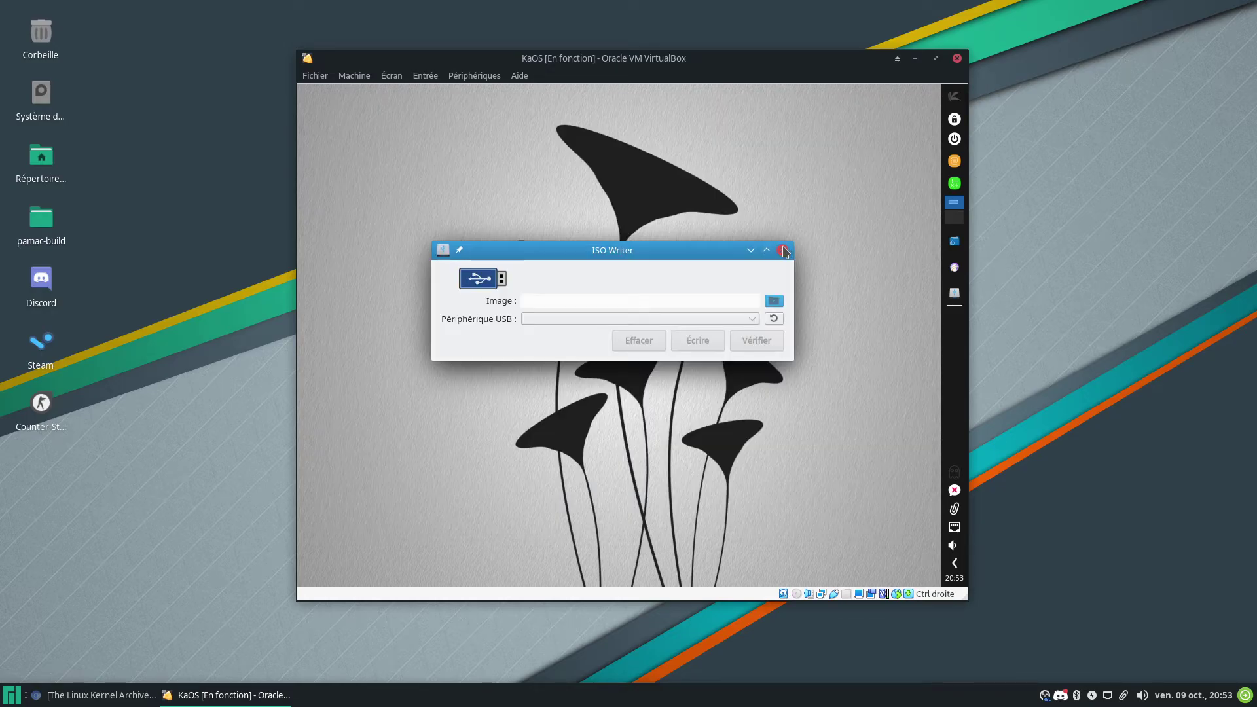
left_click(784, 250)
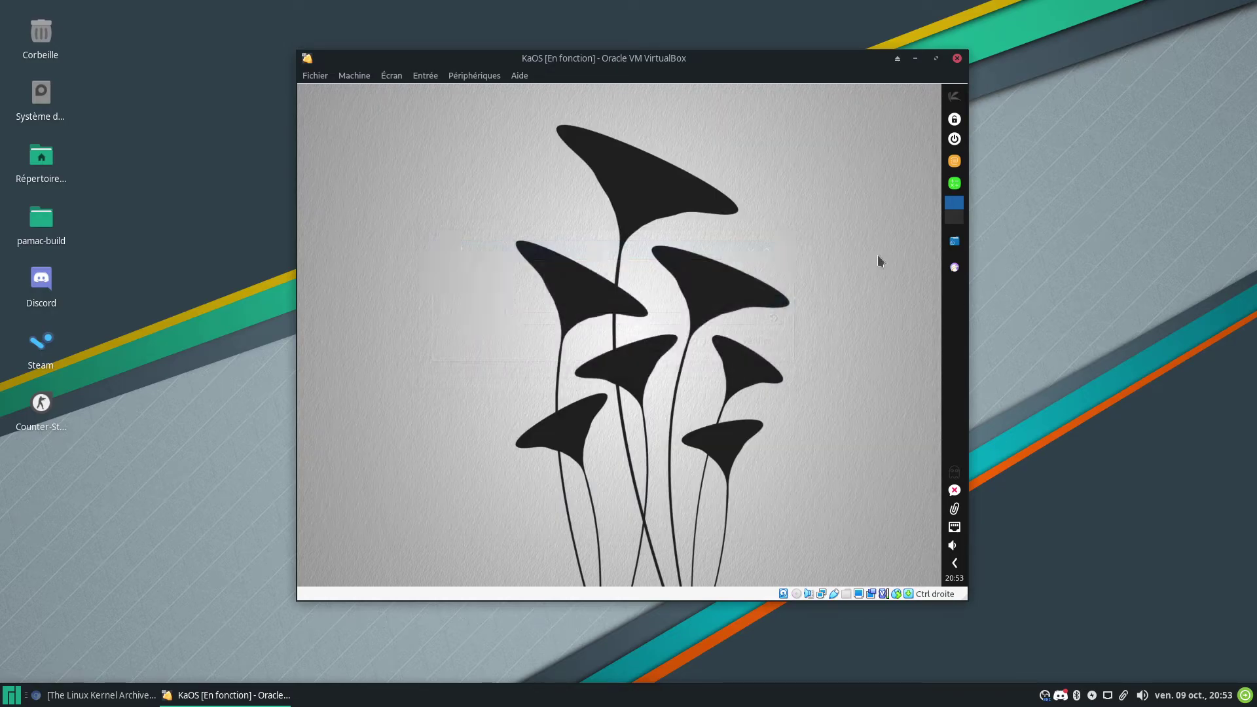
Step: Launch the FLUID interface designer from the Development category of the application launcher
left_click(953, 97)
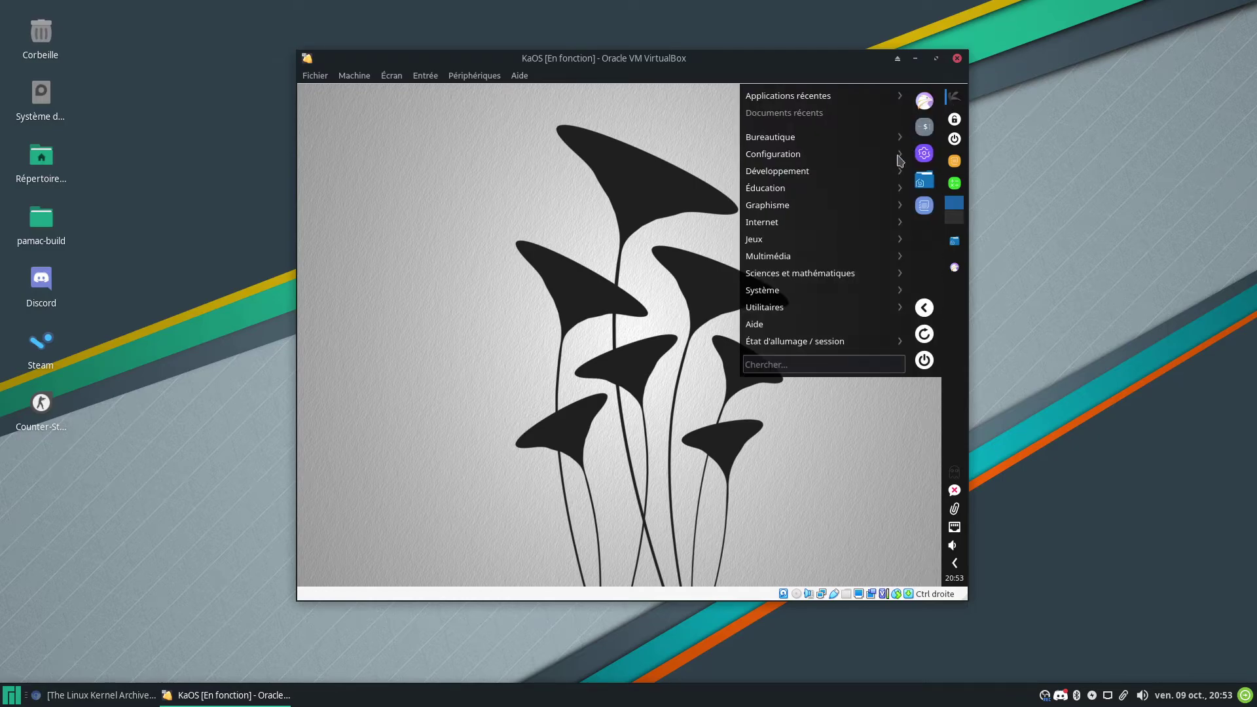
mouse_move(885, 177)
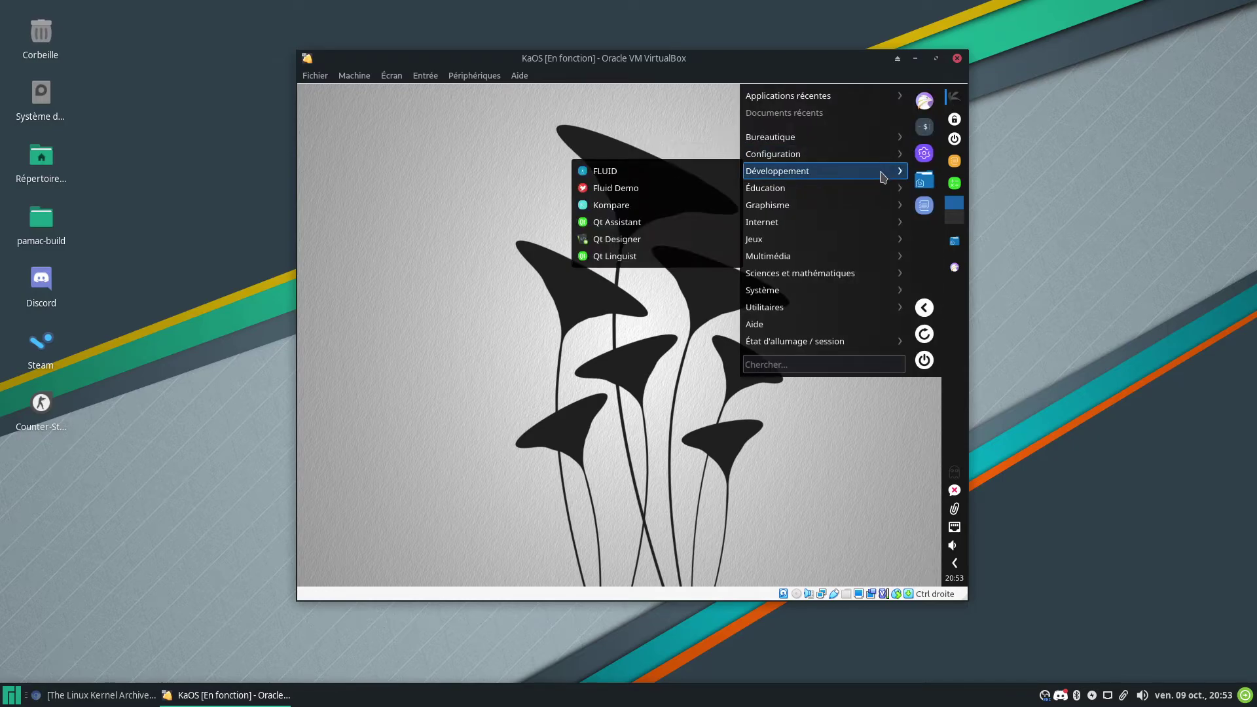
left_click(703, 174)
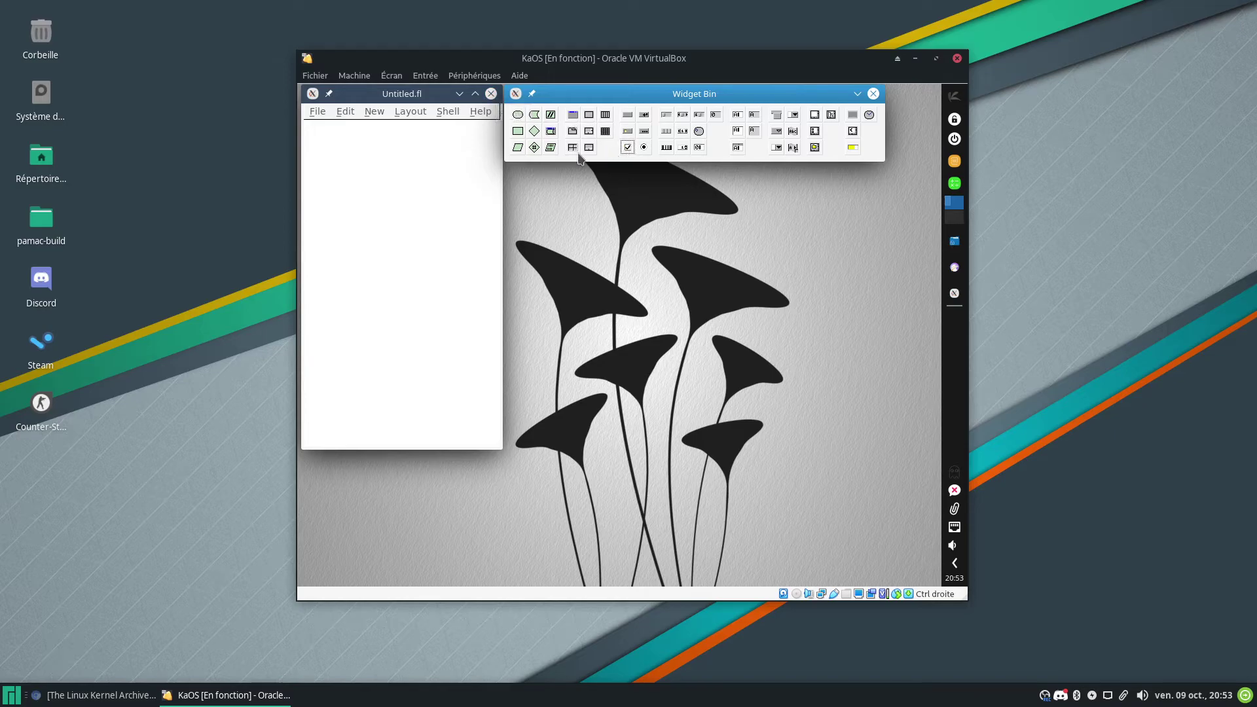
Step: Try to add elements from FLUID's Widget Bin, including the check button, and to start a new design
left_click(409, 186)
left_click(628, 148)
left_click(627, 149)
left_click(627, 150)
left_click(627, 151)
left_click(318, 111)
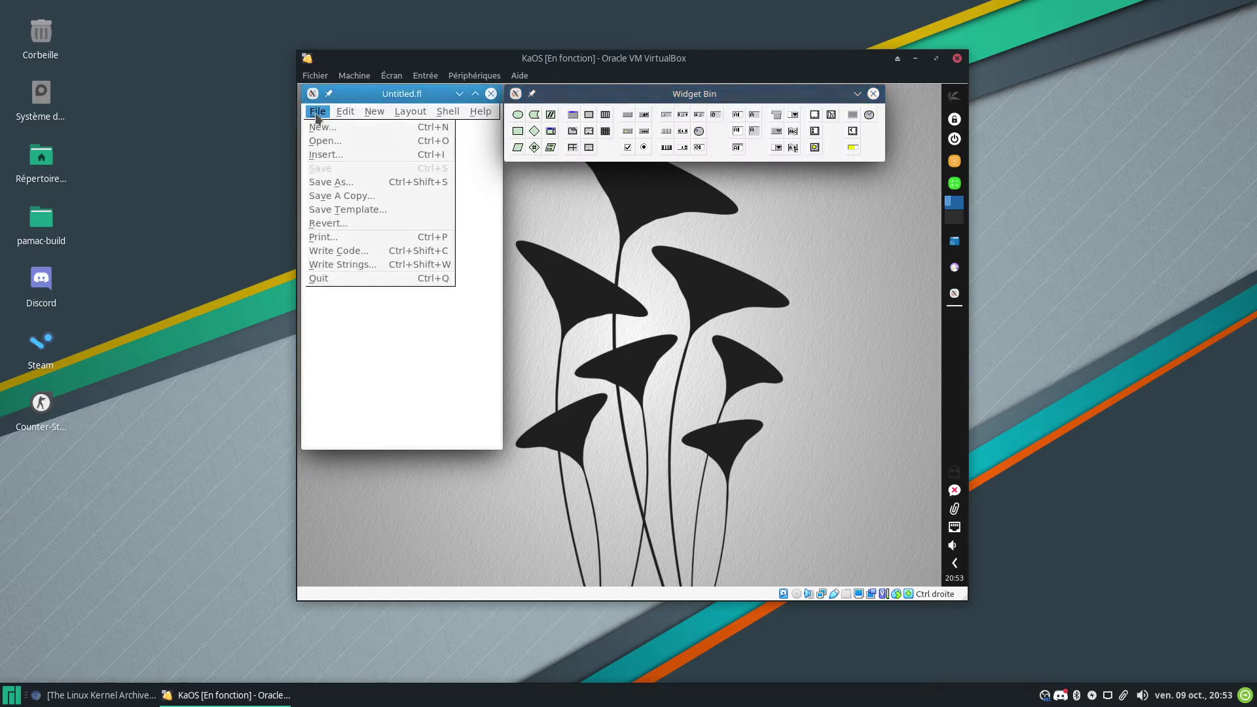
left_click(322, 125)
left_click(561, 377)
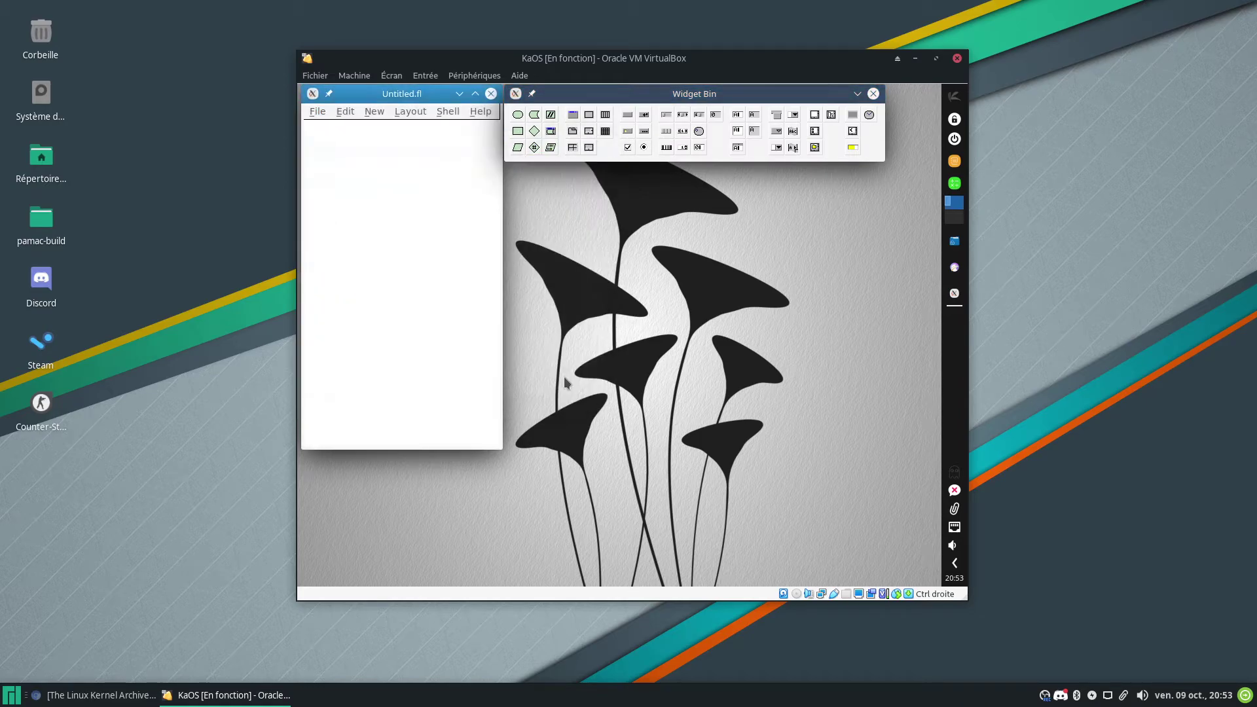
left_click(545, 119)
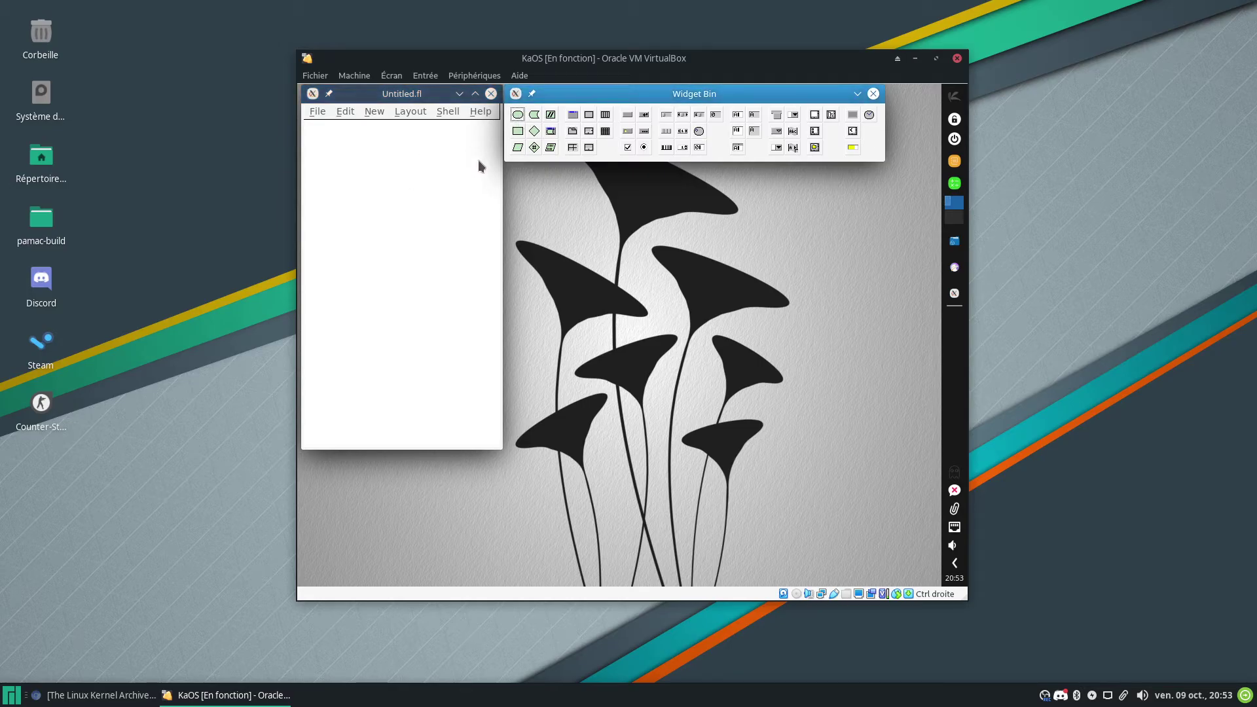
Step: Close the Widget Bin, view the About FLUID information, and quit FLUID
left_click(873, 94)
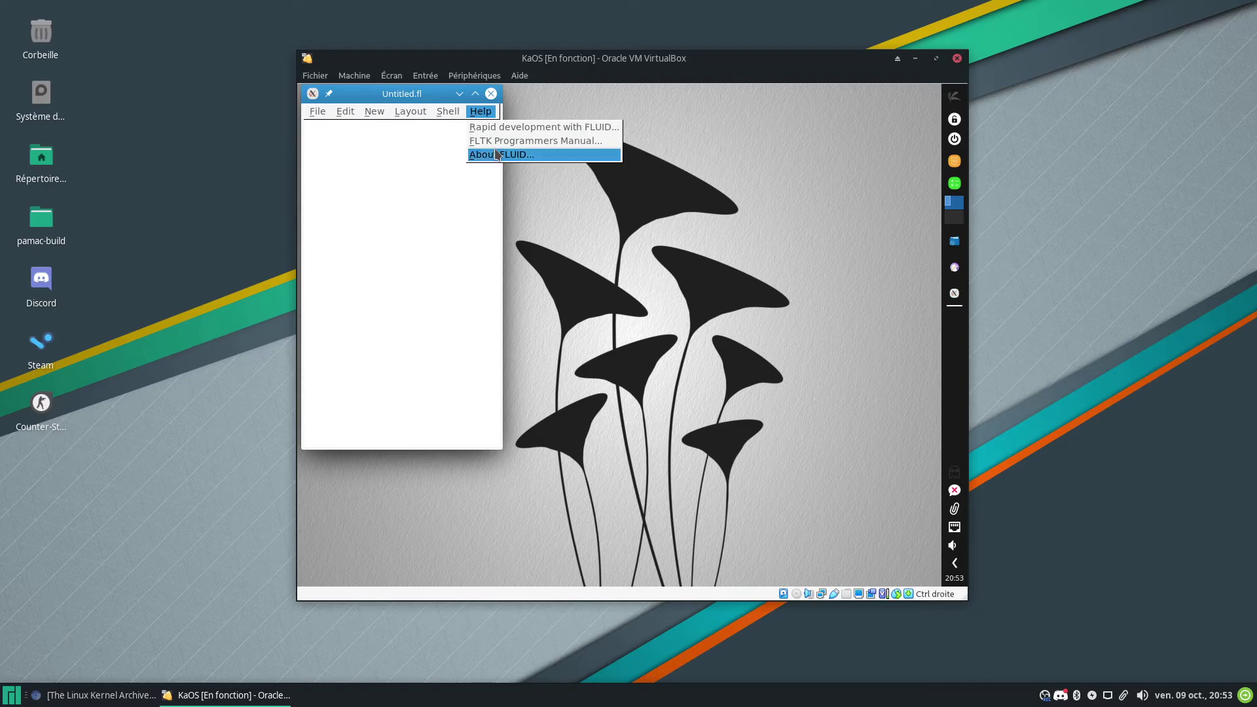
left_click(495, 154)
left_click(566, 211)
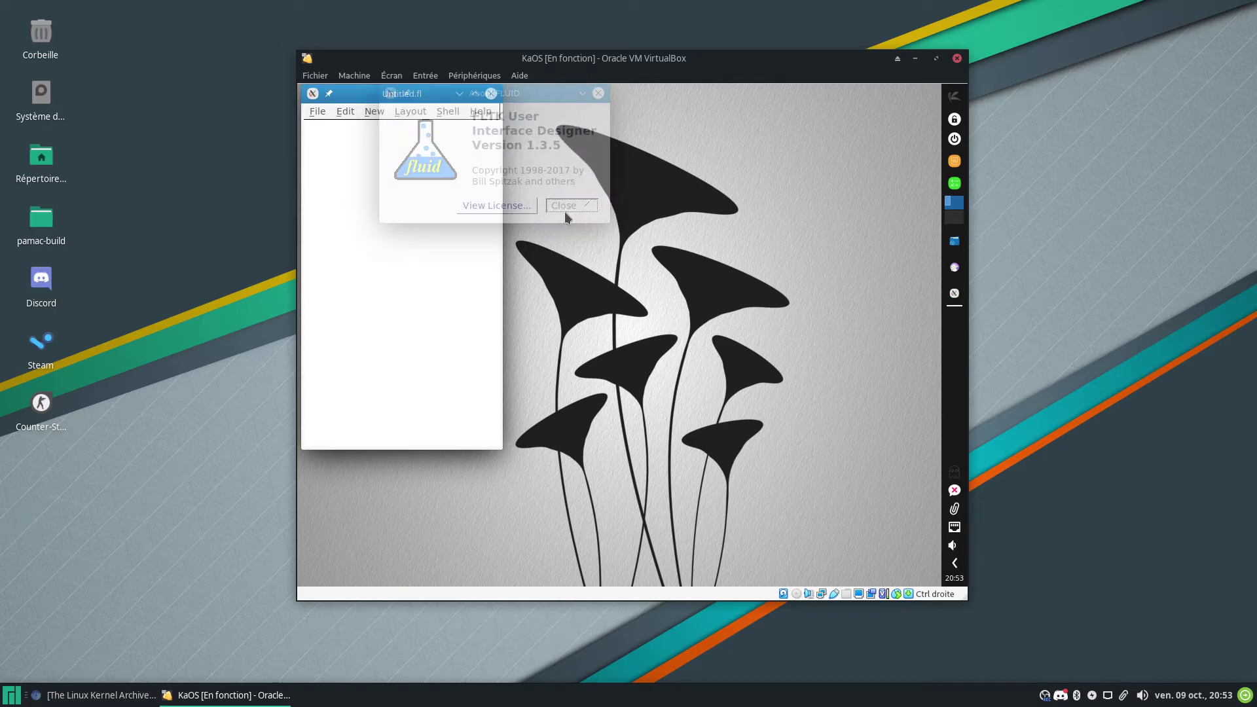
left_click(491, 93)
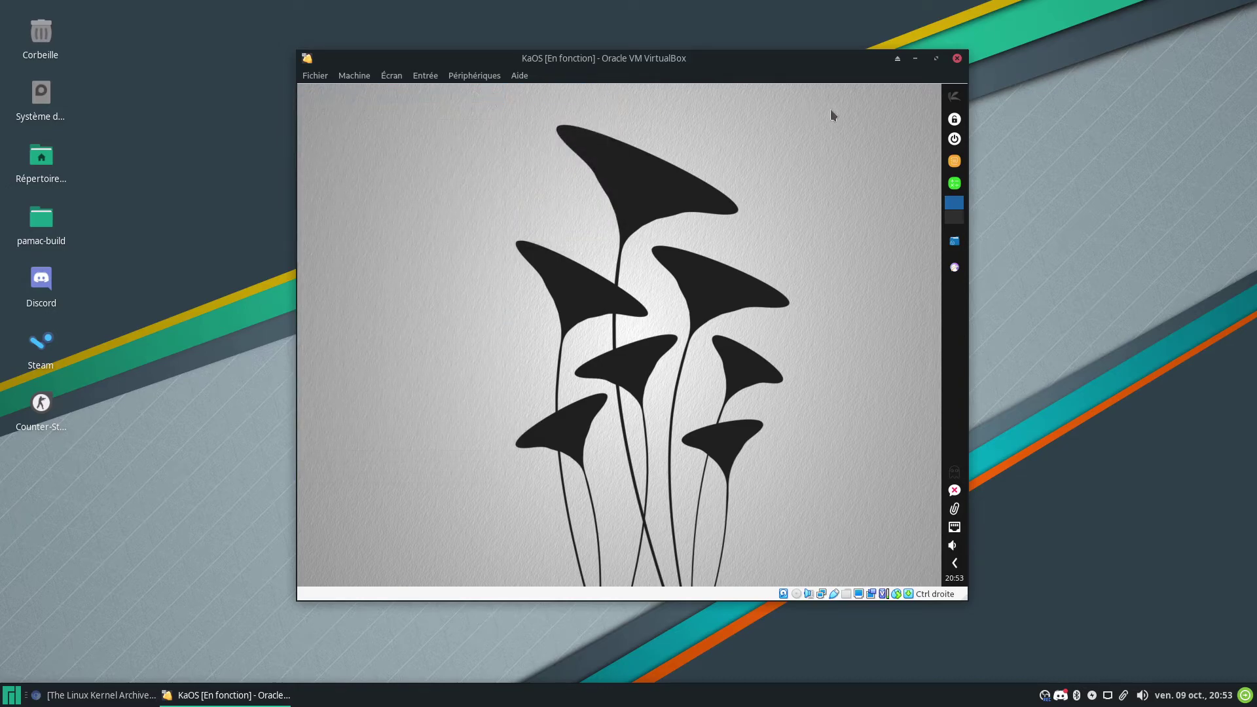
Step: Look through the Education subcategories in the application launcher, including Languages and Science, and dismiss the launcher
left_click(954, 96)
mouse_move(840, 182)
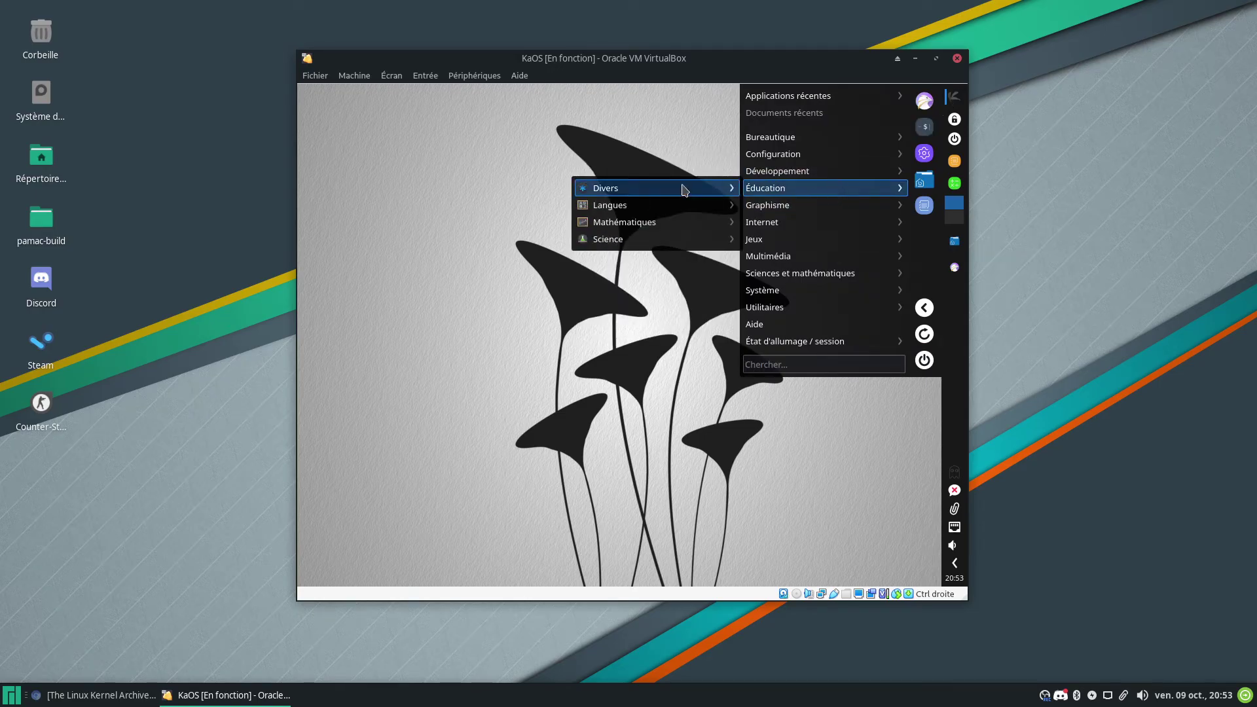
mouse_move(686, 209)
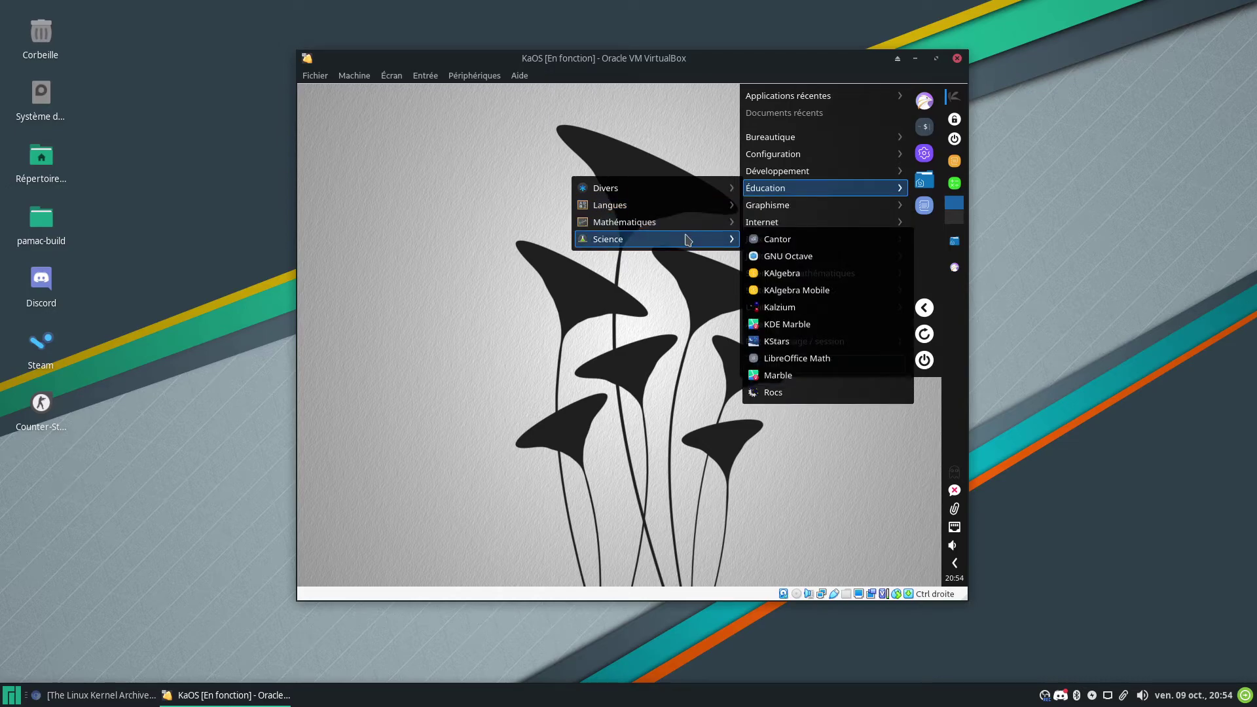
left_click(688, 296)
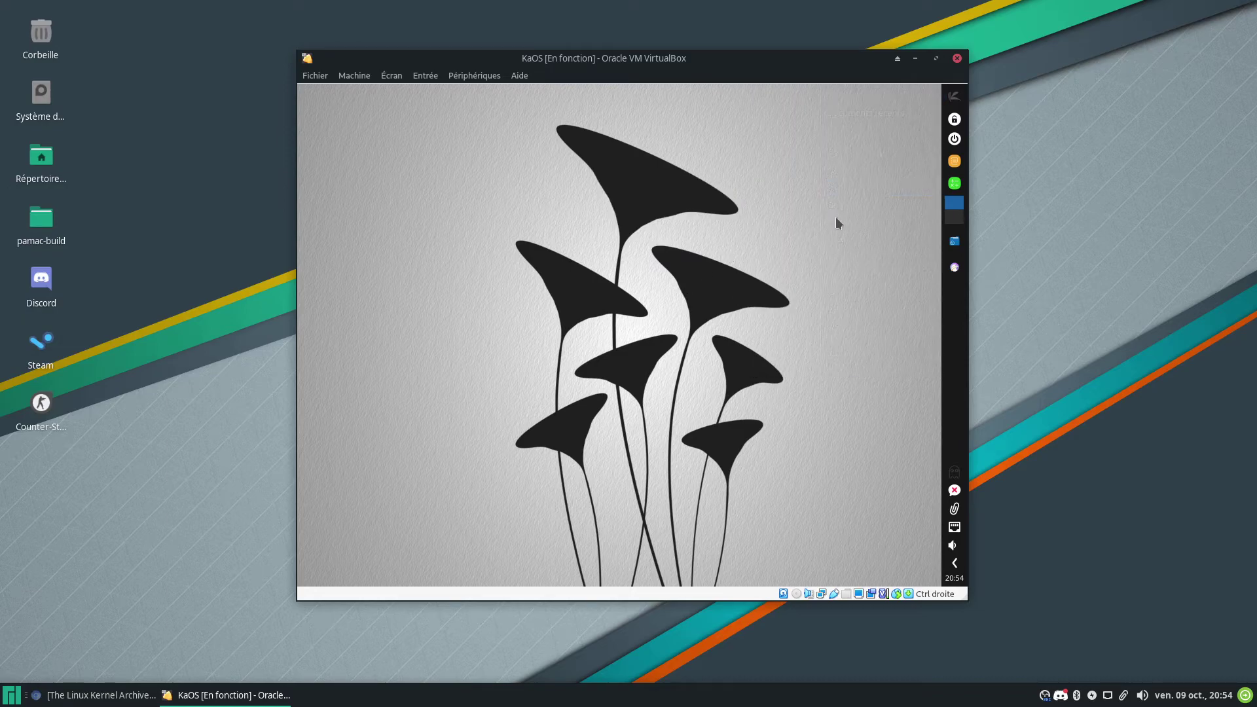
Step: Launch KSysGuard from the System category and display the system load graphs
left_click(955, 97)
mouse_move(802, 296)
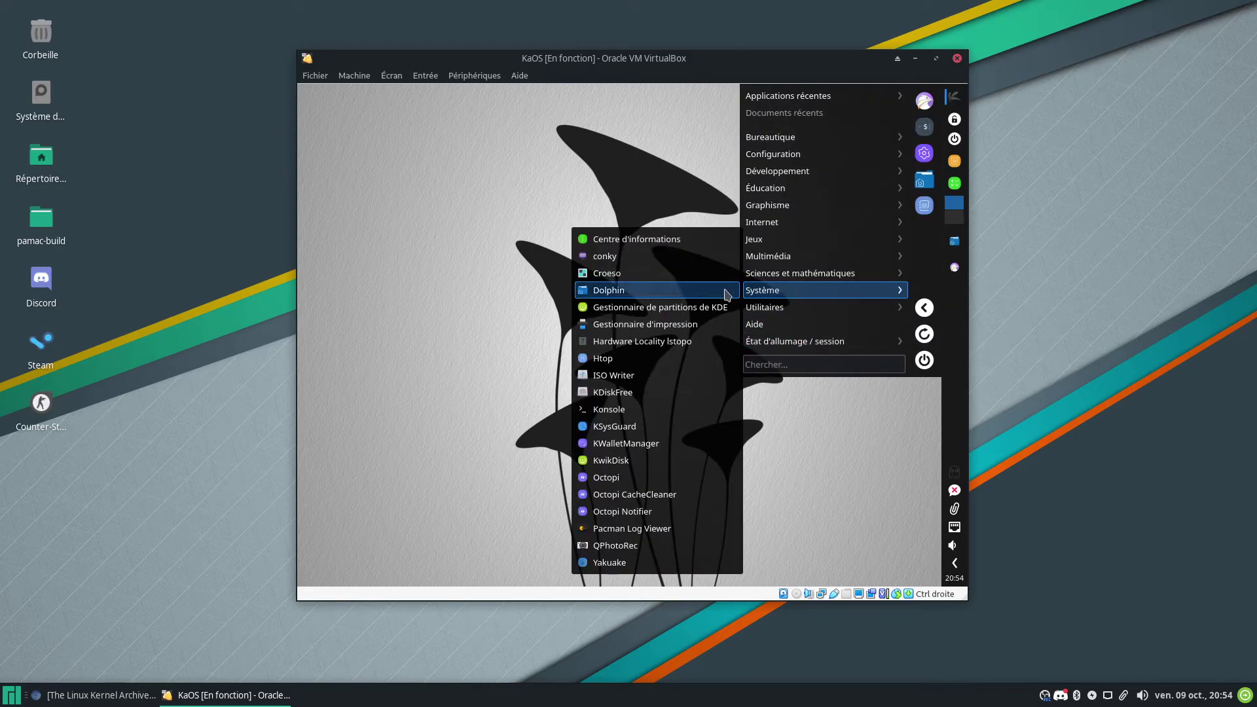
left_click(720, 426)
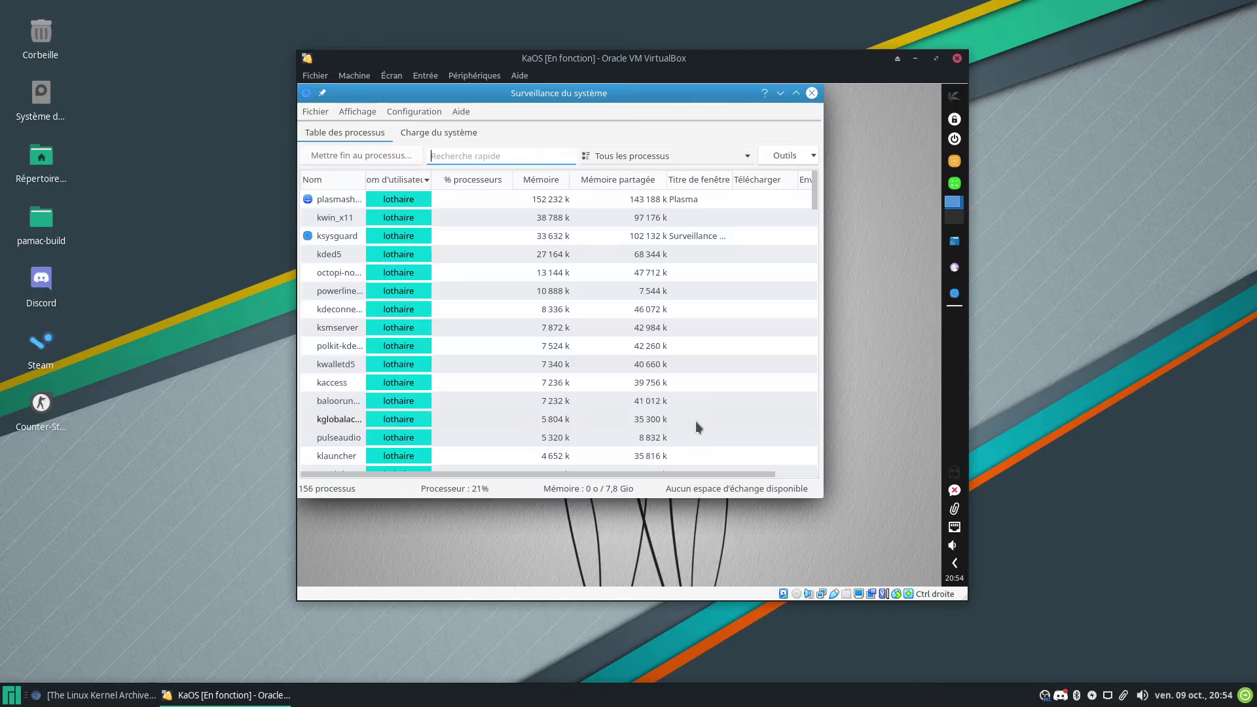
left_click(431, 136)
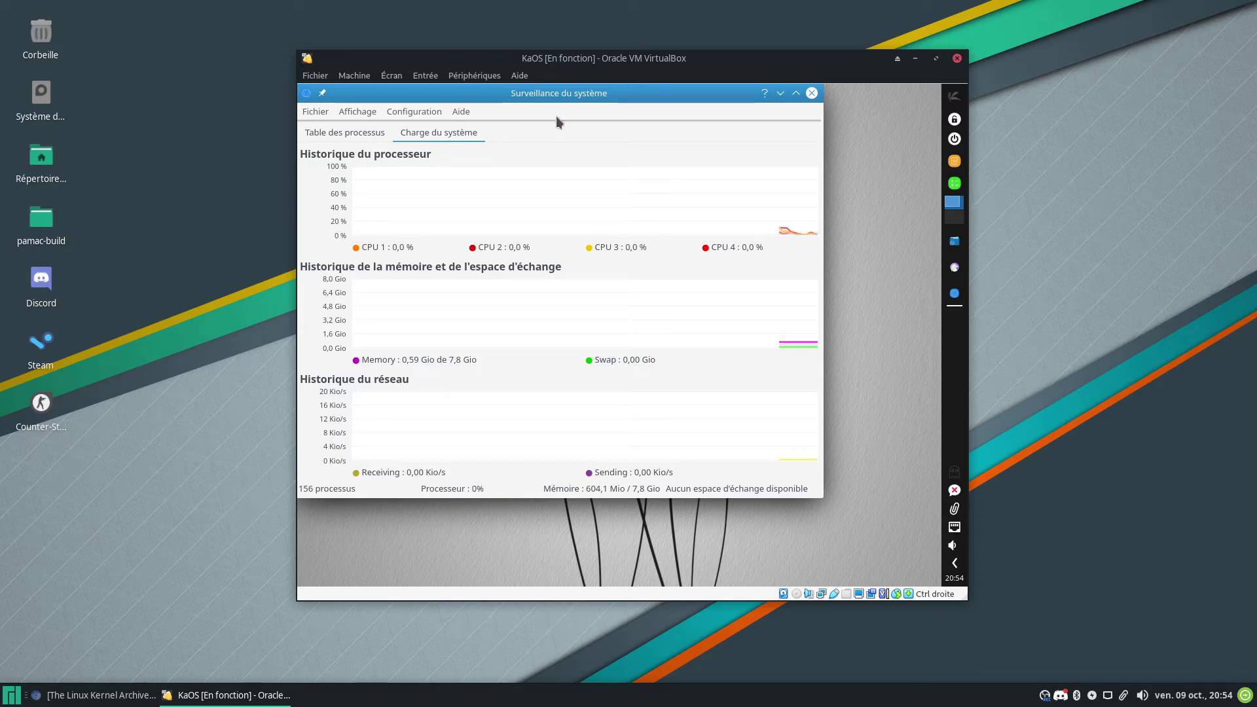
Step: Quit the Octopi notifier in the guest's system tray and close the system monitor
right_click(957, 474)
left_click(903, 533)
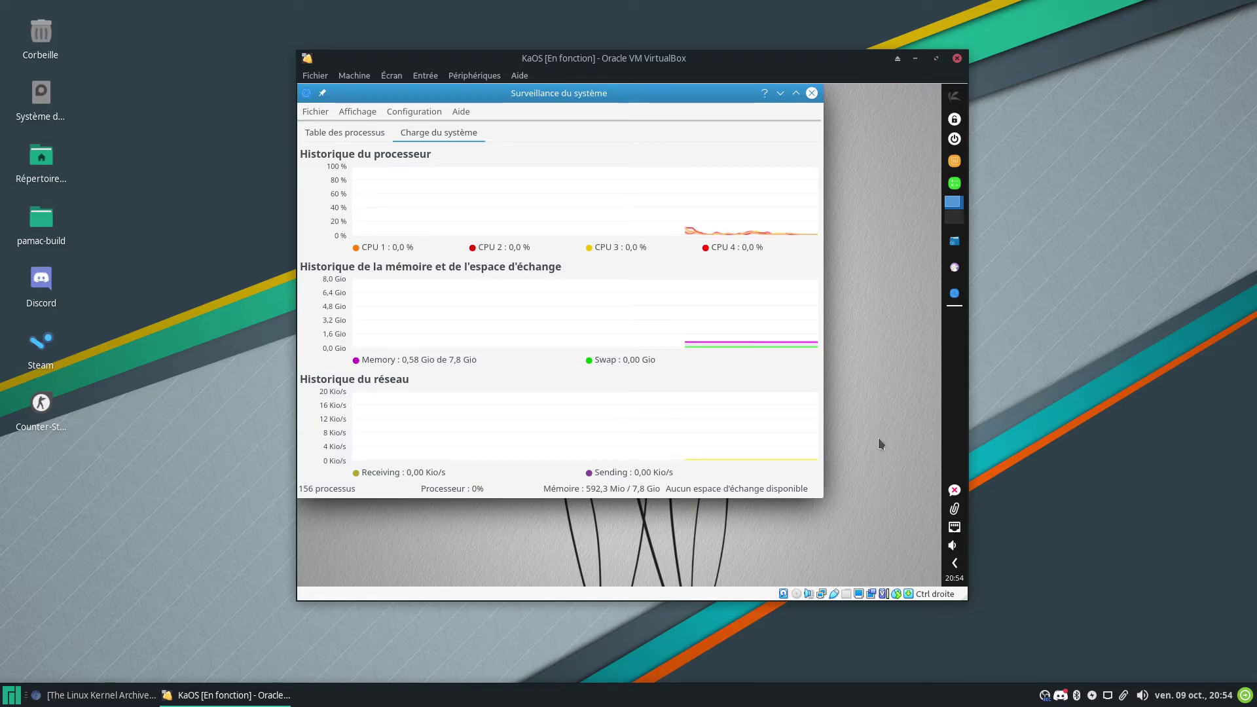
left_click(811, 93)
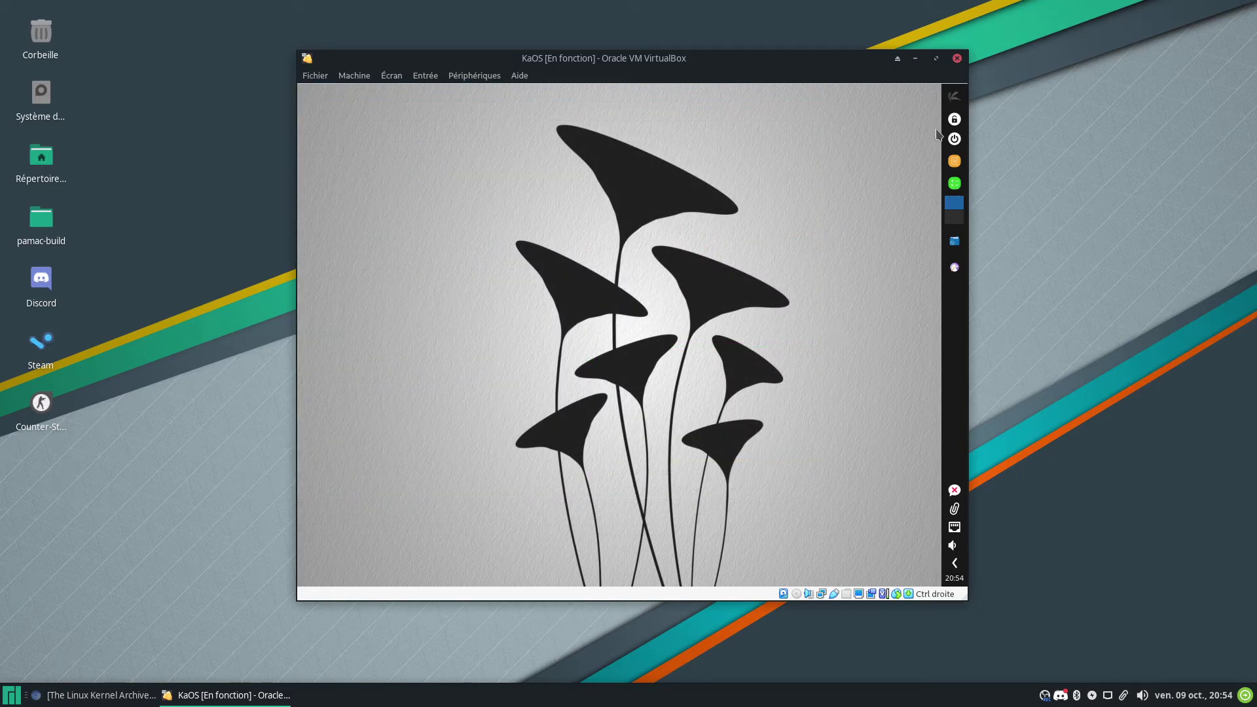
Step: Search the application launcher for "konsole" and open Konsole
left_click(953, 98)
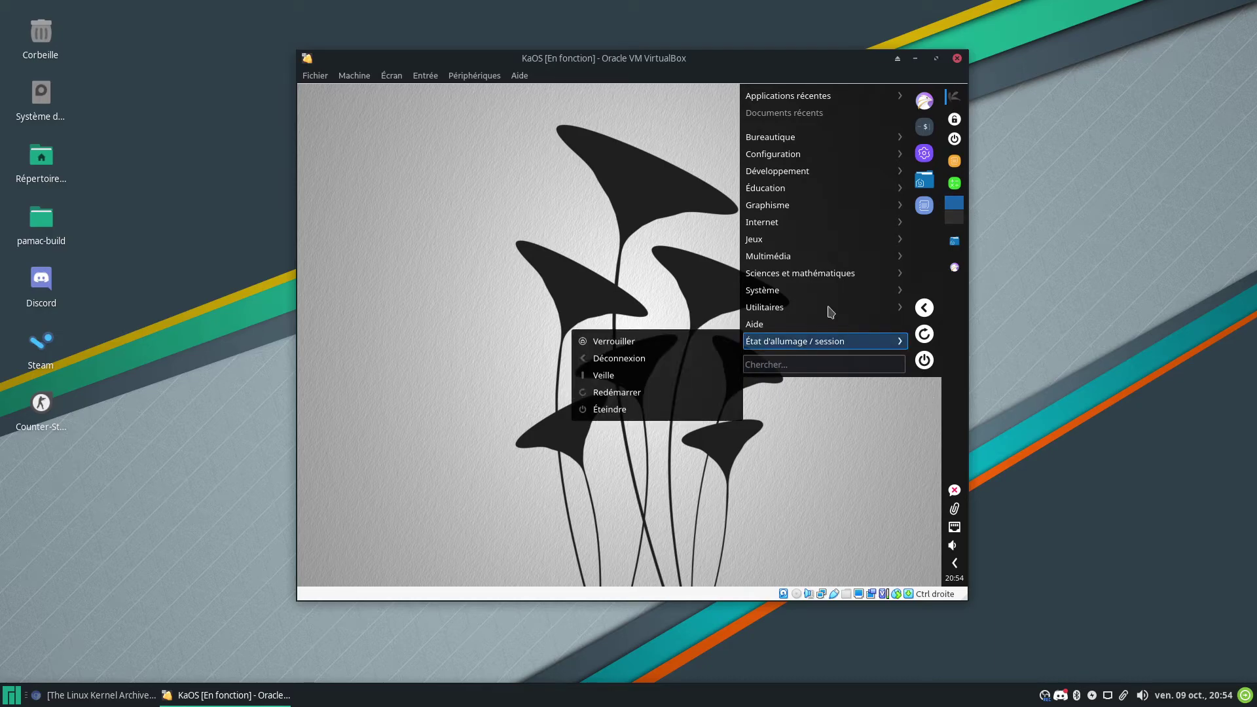
mouse_move(830, 312)
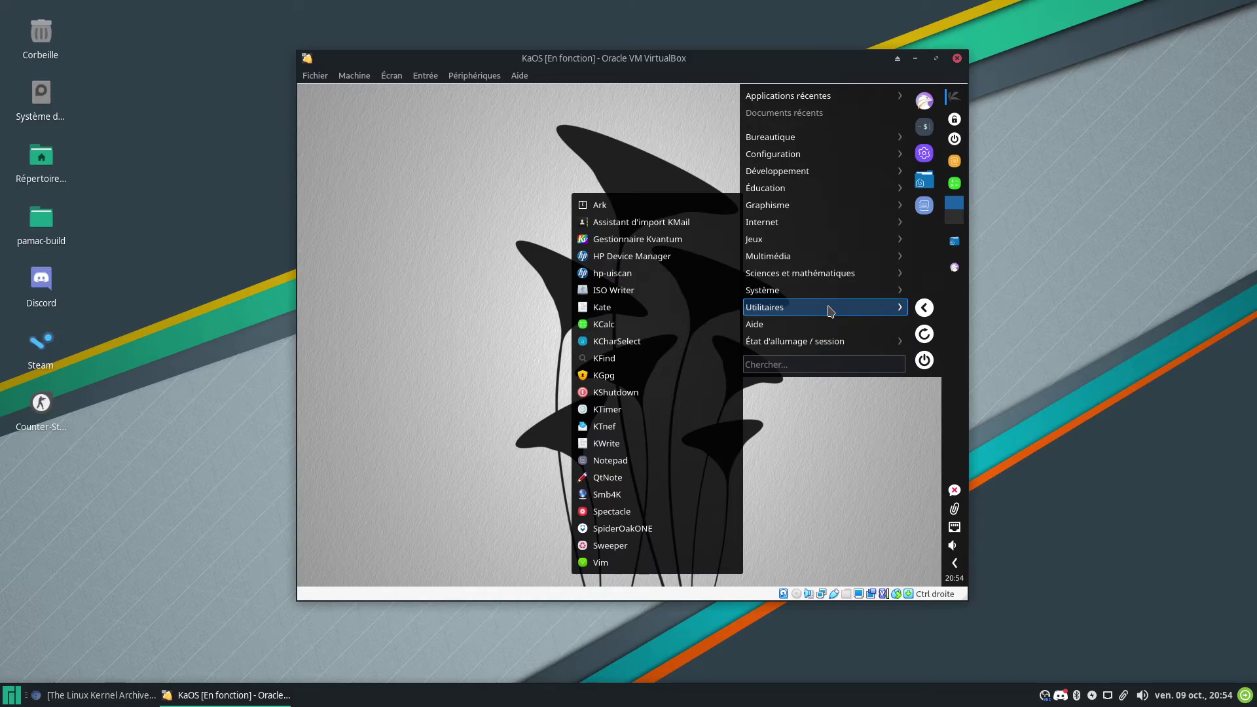
type("konsole")
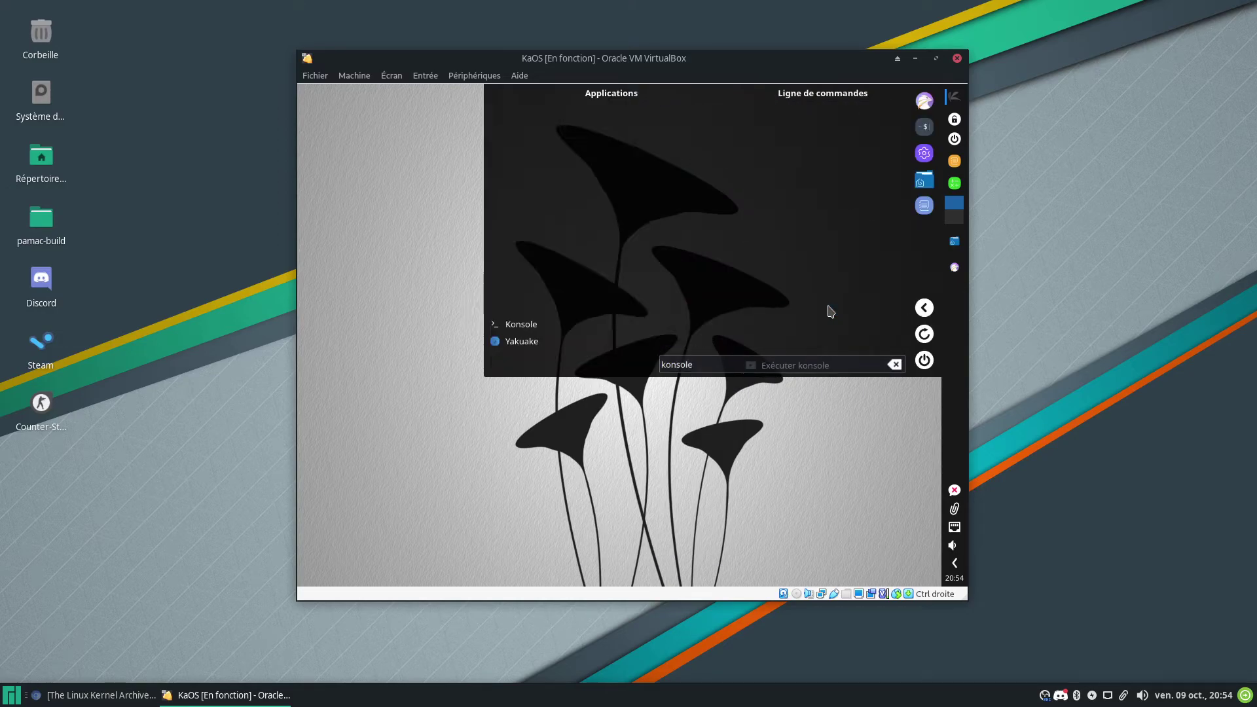
left_click(559, 326)
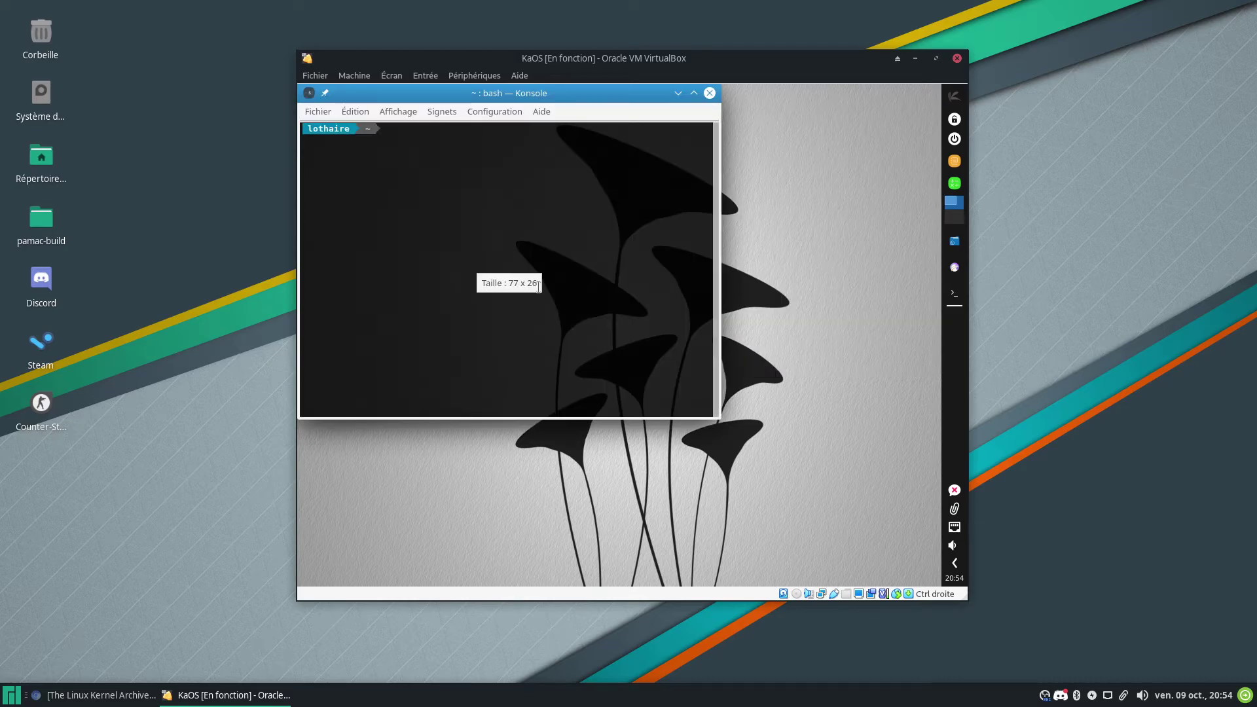
Step: Run htop in Konsole to check memory and processor usage, and exit it
type("htop")
key("Return")
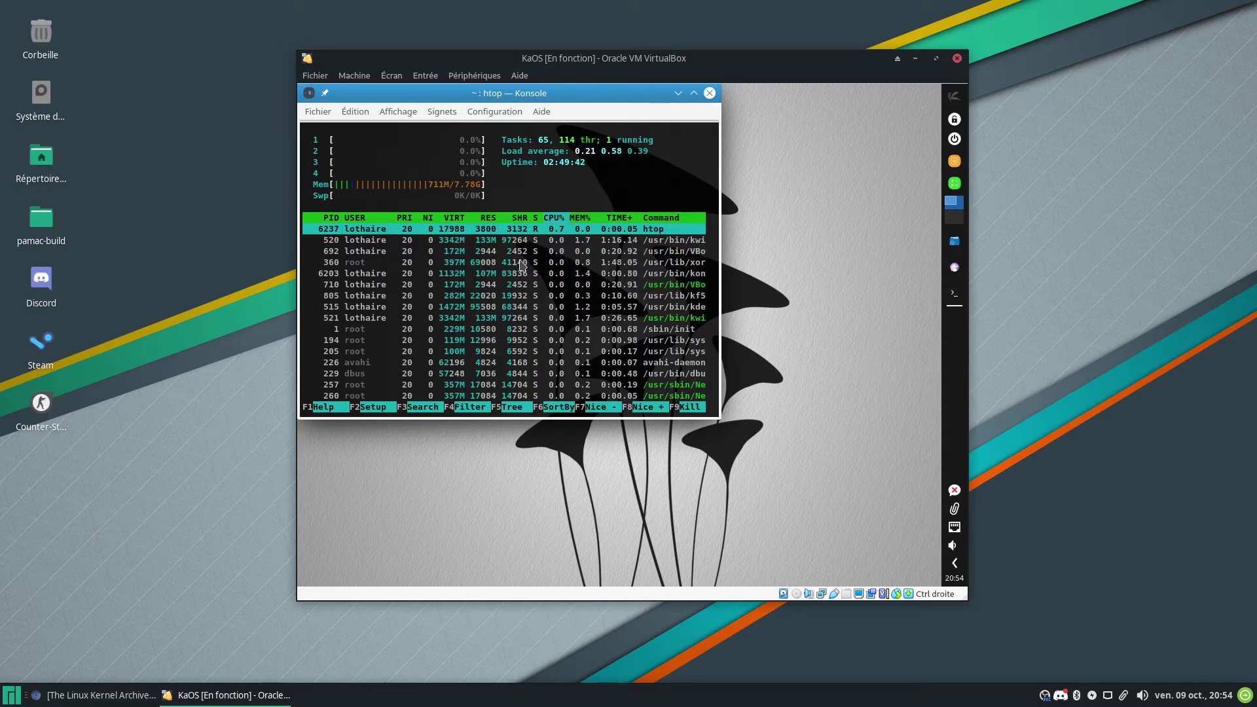
key("q")
Step: Try to install neofetch with "pacman -S neofetch" without administrator rights
type("pacman (")
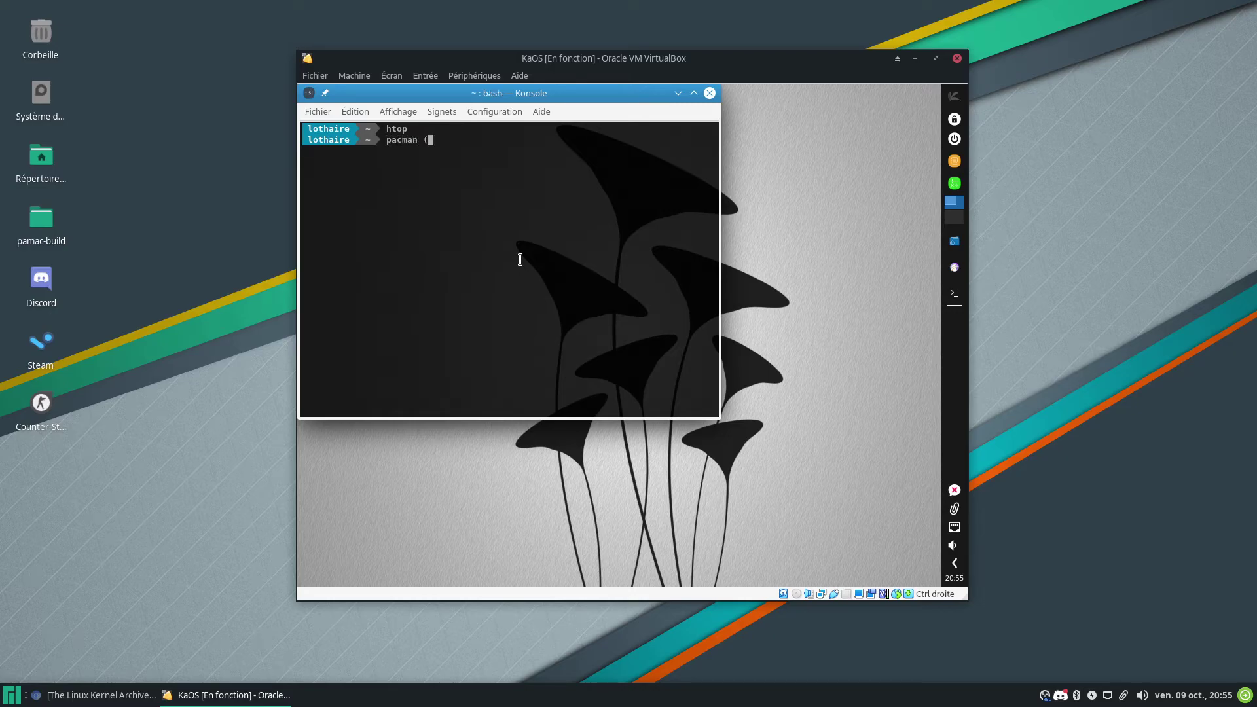
key("BackSpace")
type("-S neofetch")
key("Return")
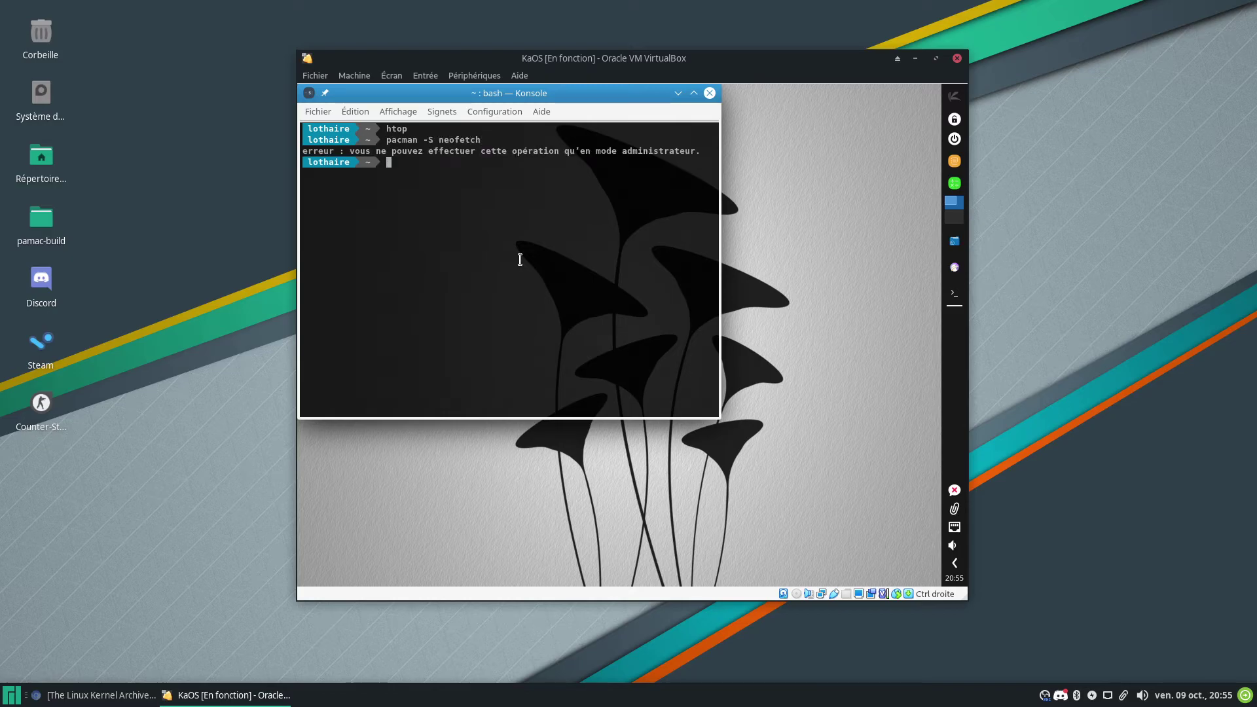
Step: Try to install neofetch with "sudo pacman -S neofetch", entering the account password, and close Konsole
type("sudo pacman -S neofetch")
key("Return")
key("Return")
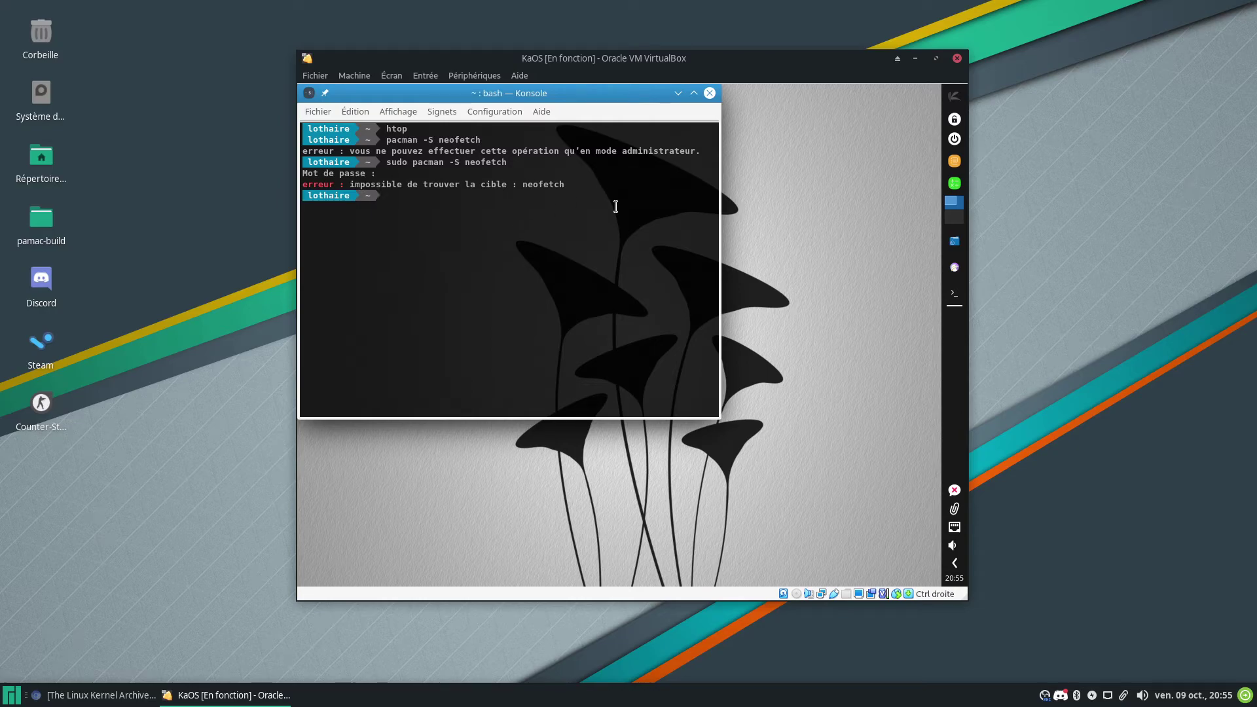
left_click(709, 93)
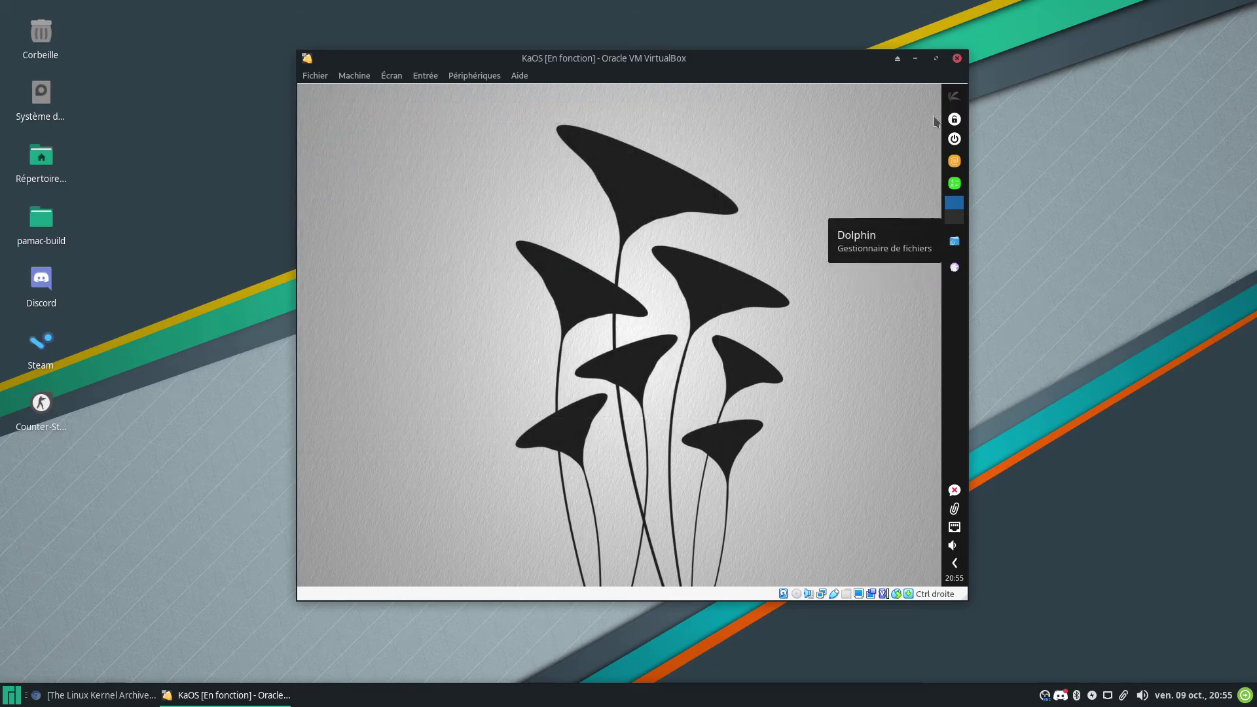
Step: Open the Falkon browser and search DuckDuckGo for "whatbrowser"
left_click(953, 97)
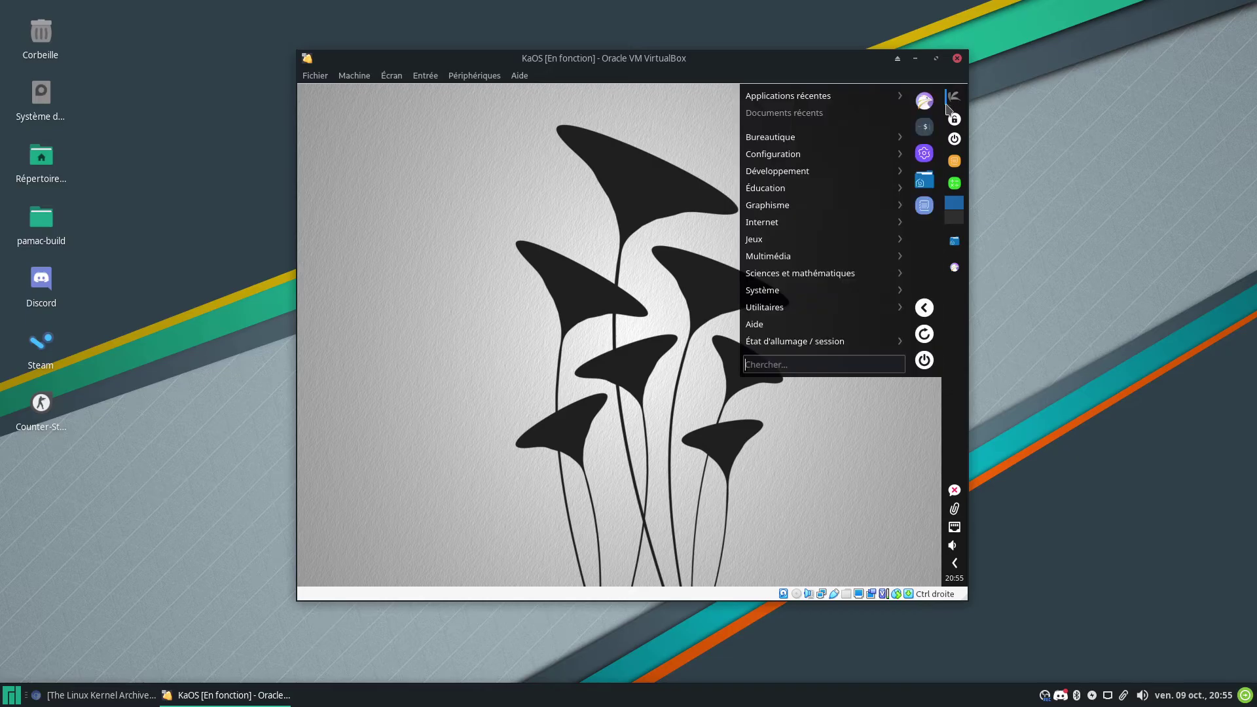
left_click(955, 269)
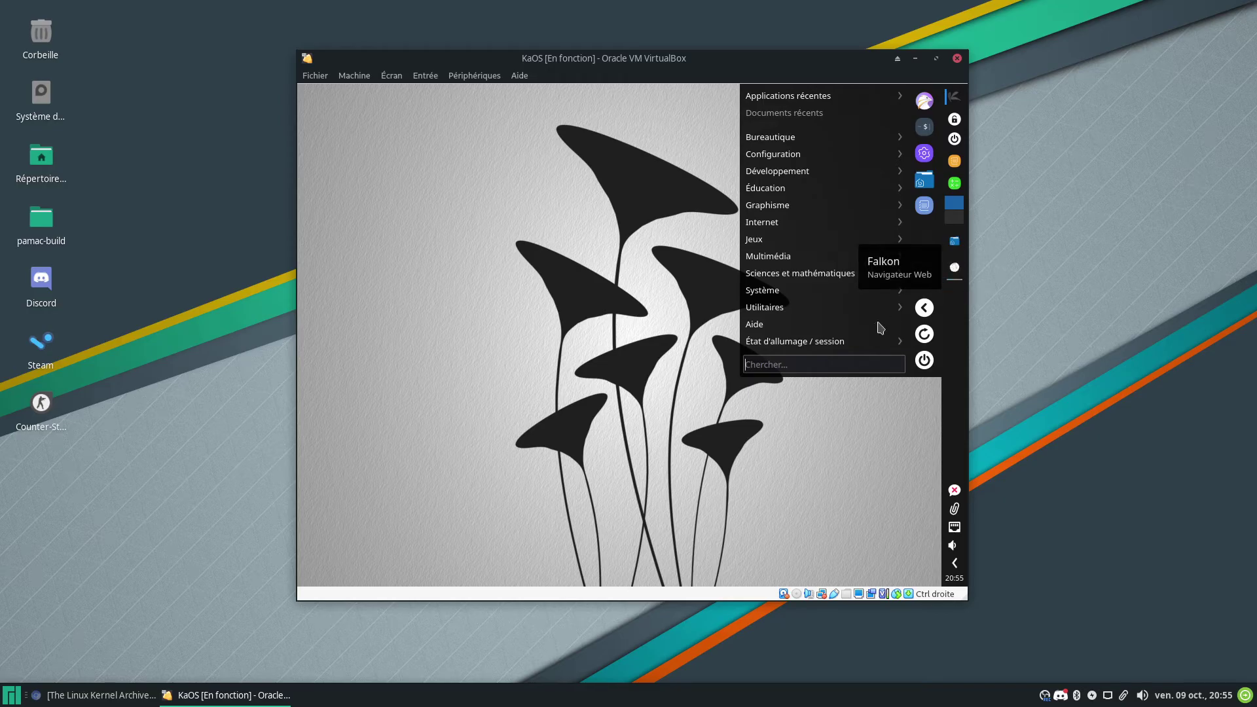
left_click(768, 191)
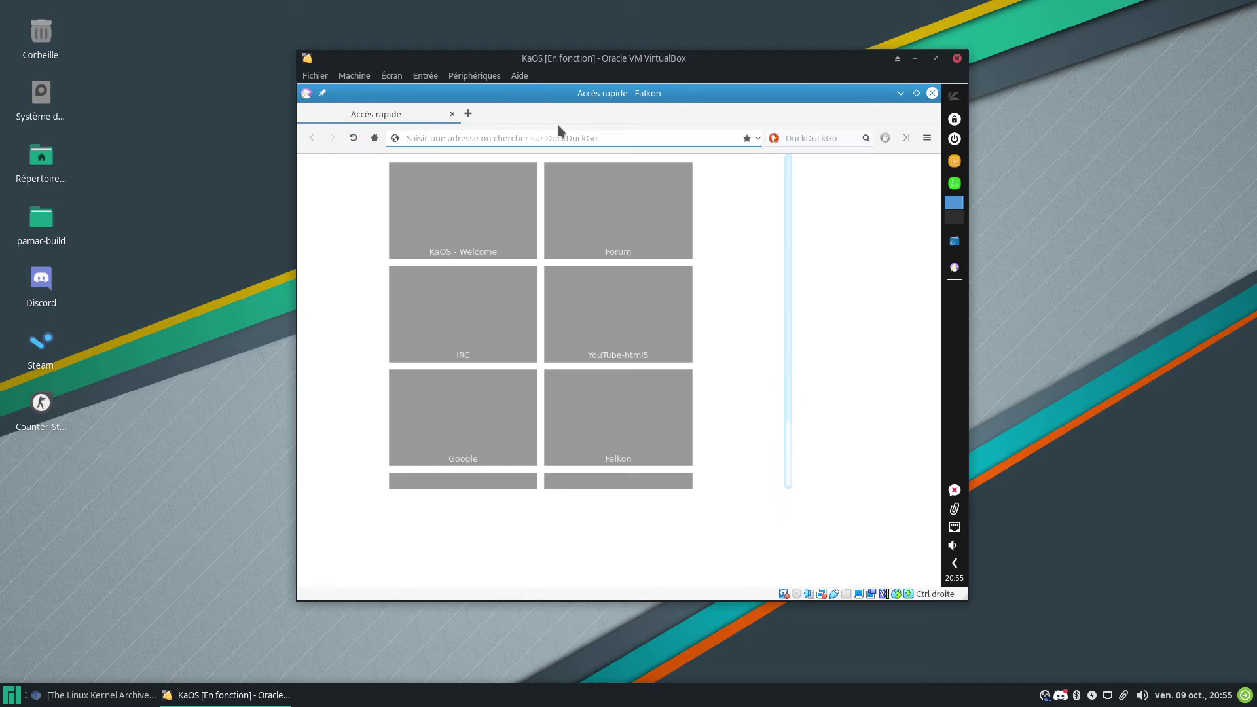
type("wha")
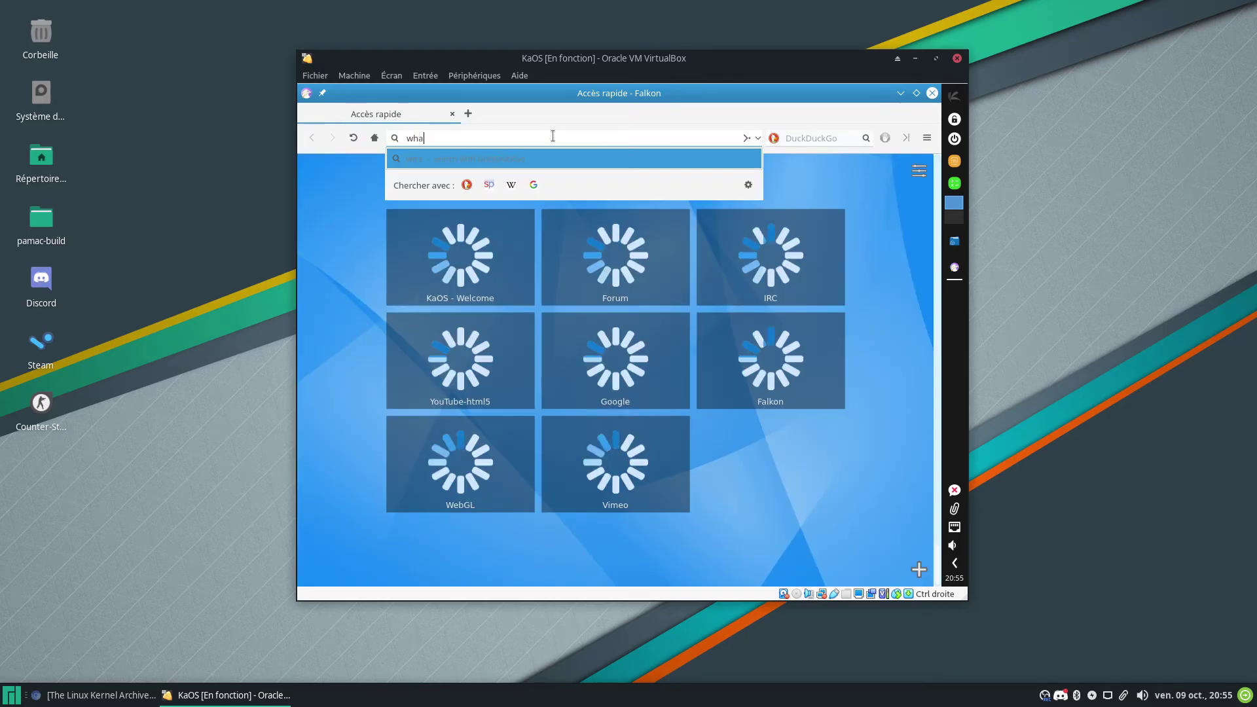
type("tbrowser")
key("Return")
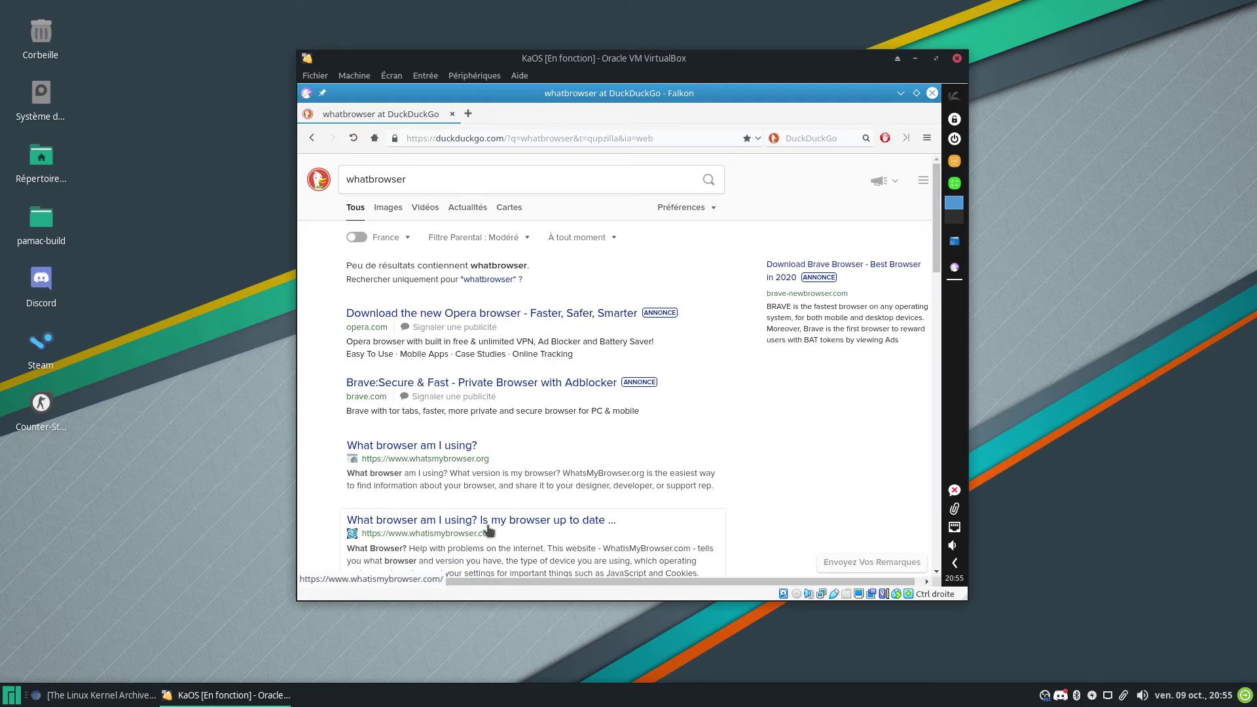
Step: Examine the detected browser details on whatismybrowser.com and whatsmybrowser.org from the search results, and return to the results
left_click(488, 526)
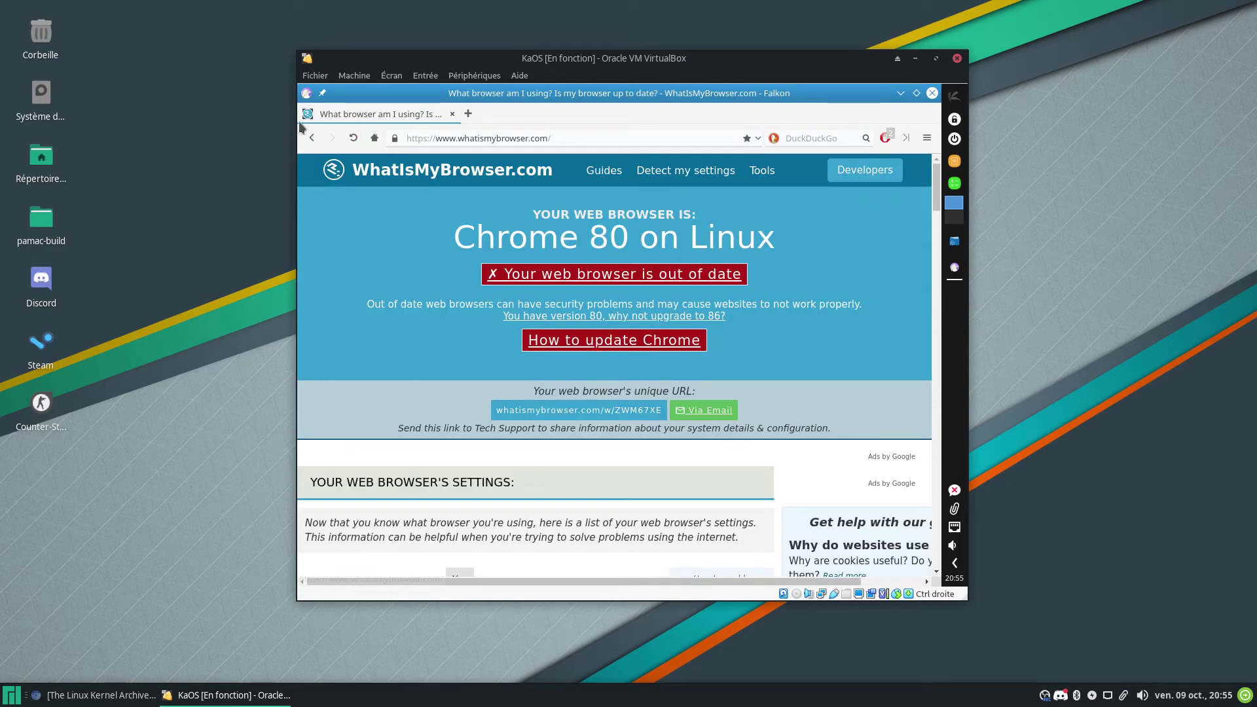
left_click(312, 139)
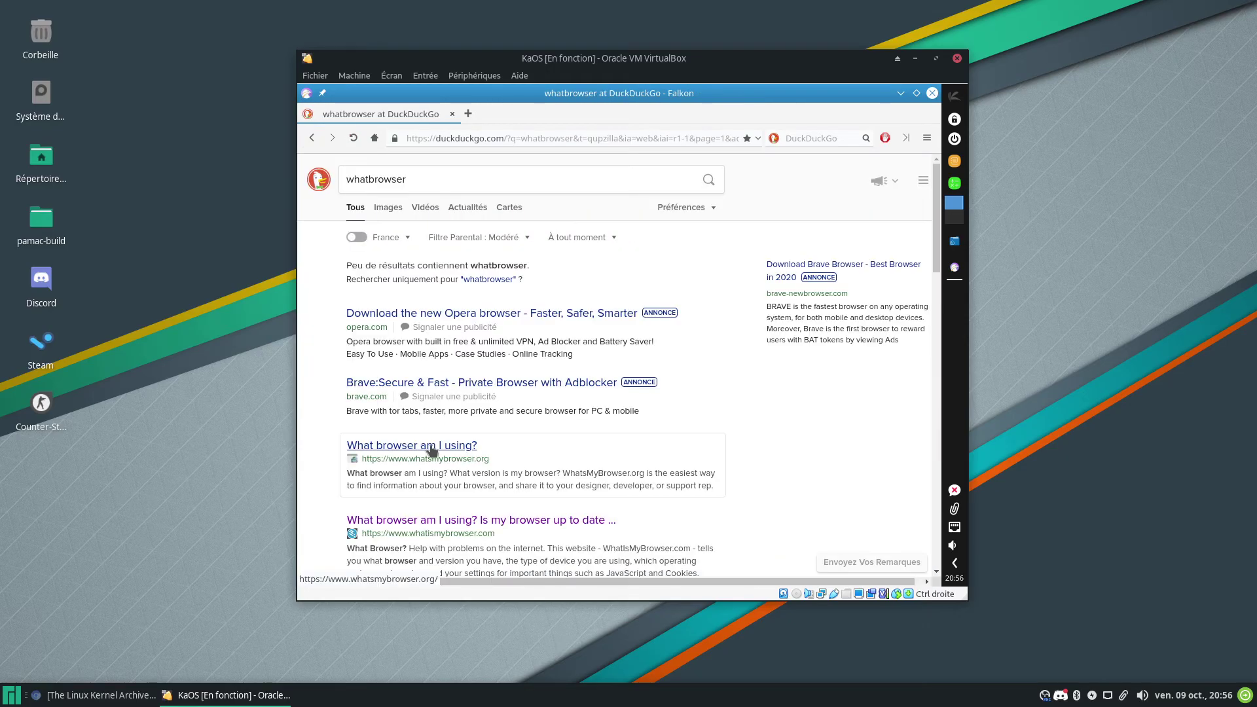
left_click(432, 449)
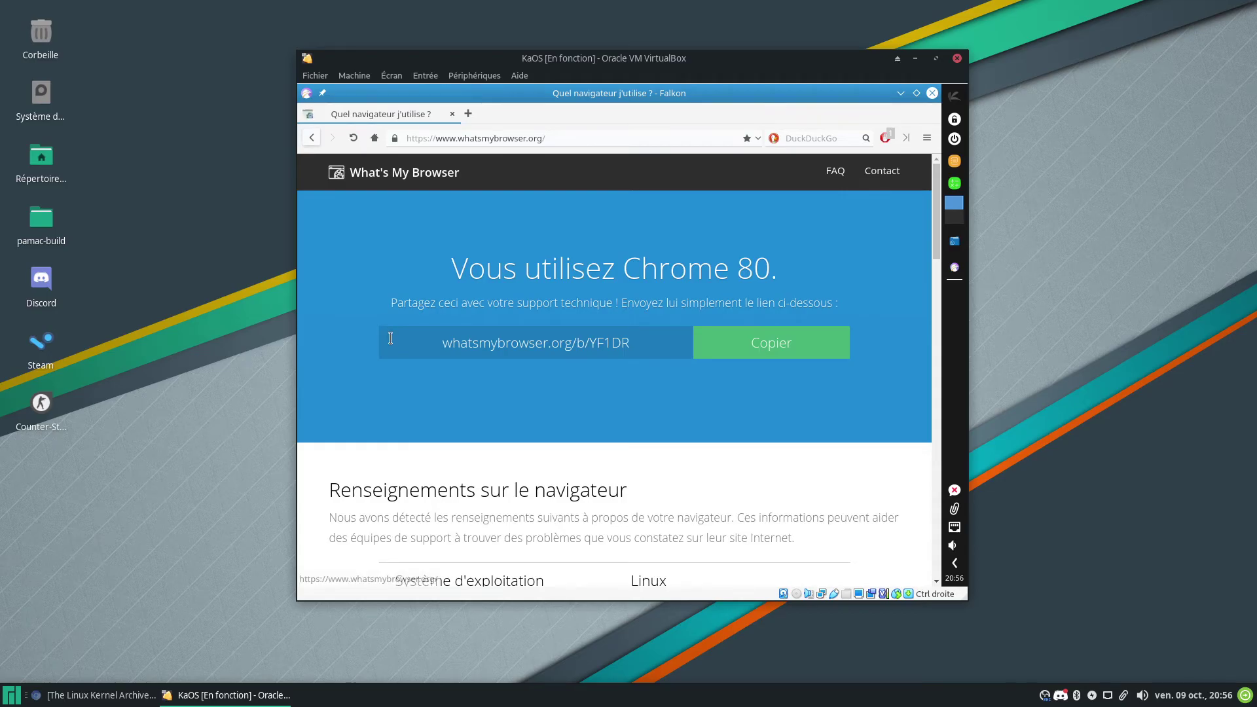
scroll(345, 336, "down", 3)
scroll(345, 337, "down", 2)
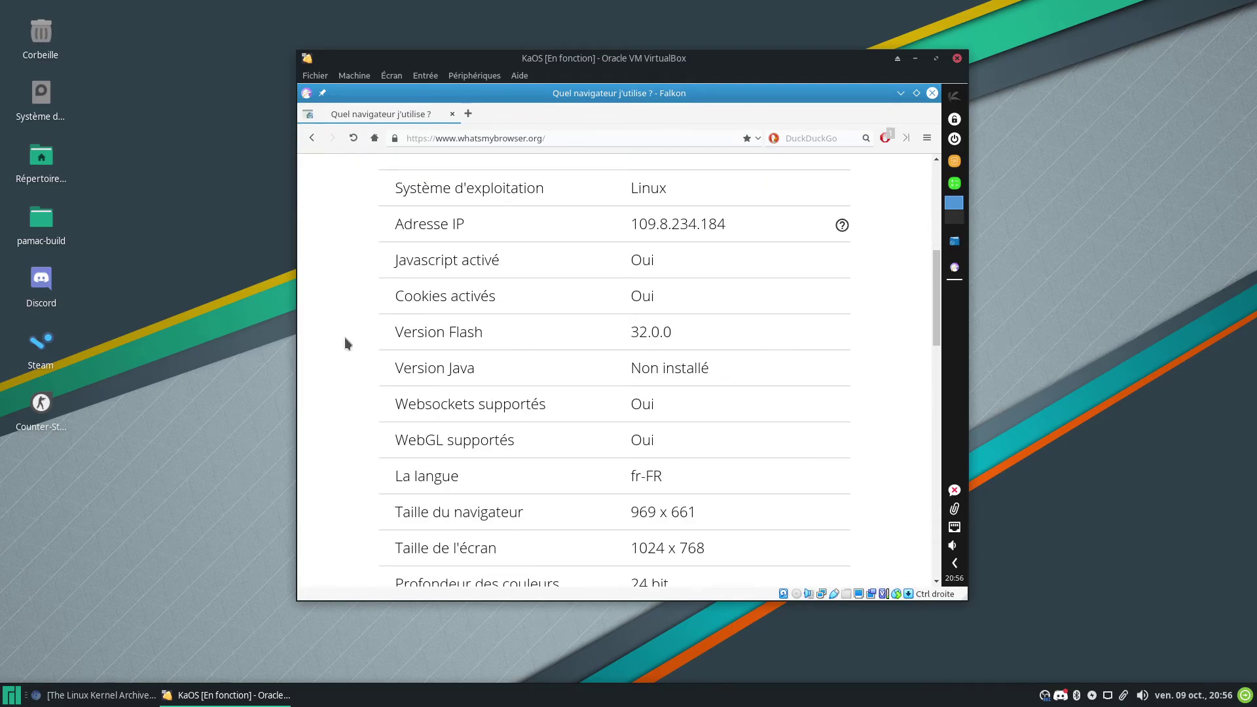
scroll(344, 336, "down", 2)
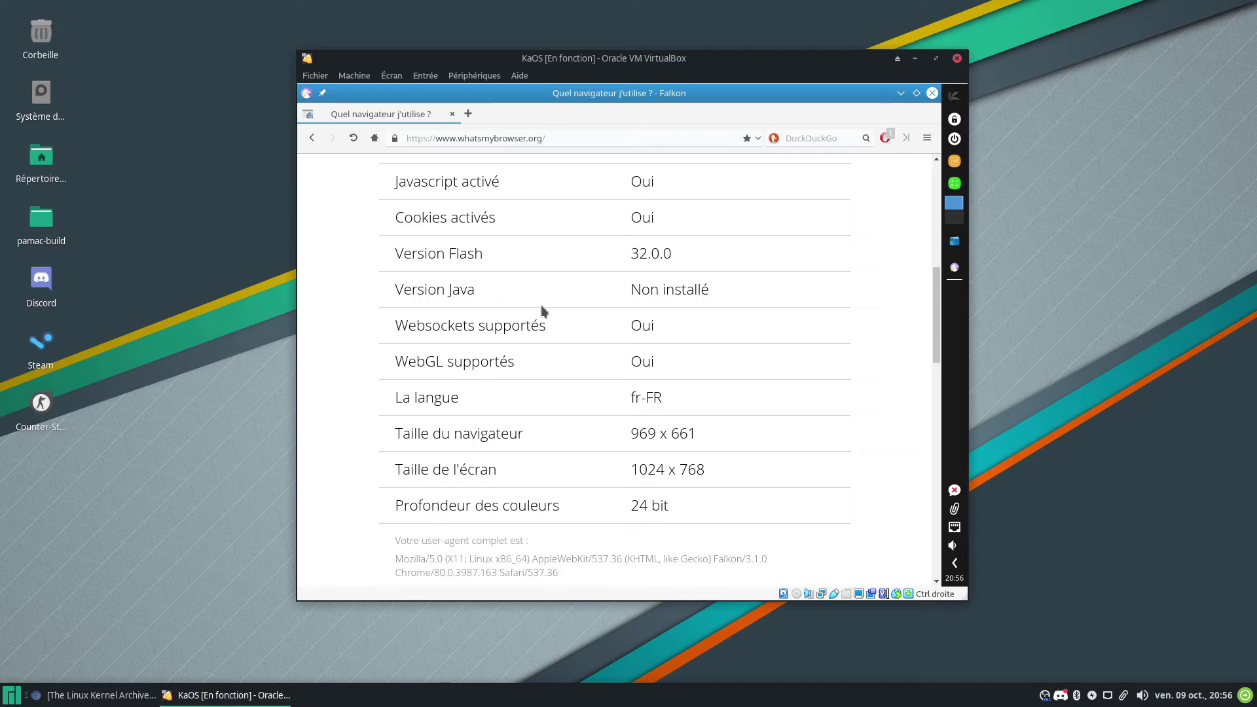
scroll(383, 386, "up", 3)
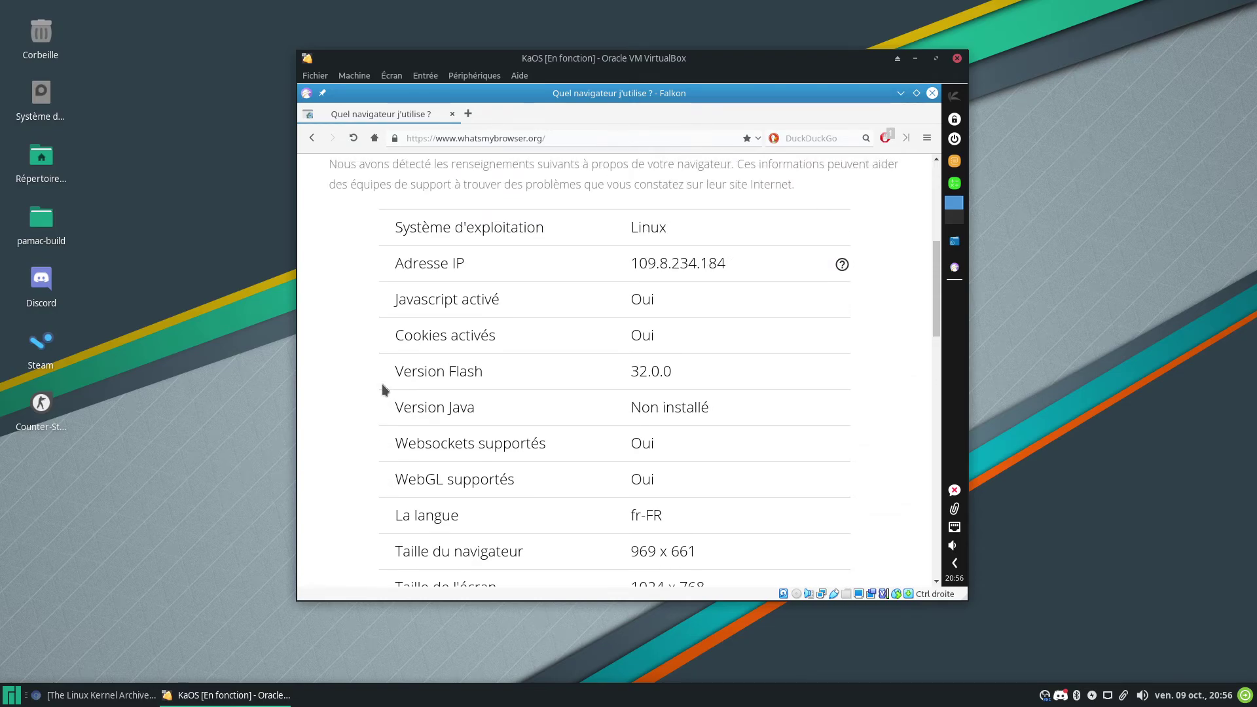
scroll(384, 390, "up", 8)
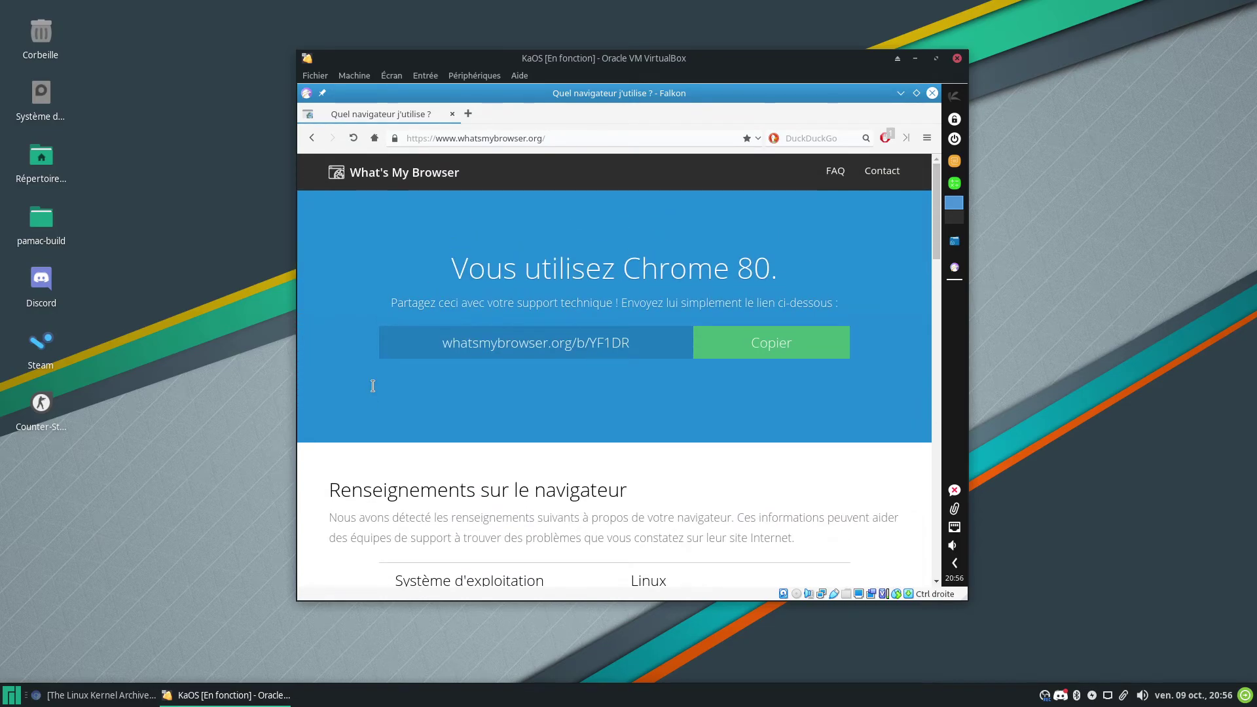
left_click(307, 140)
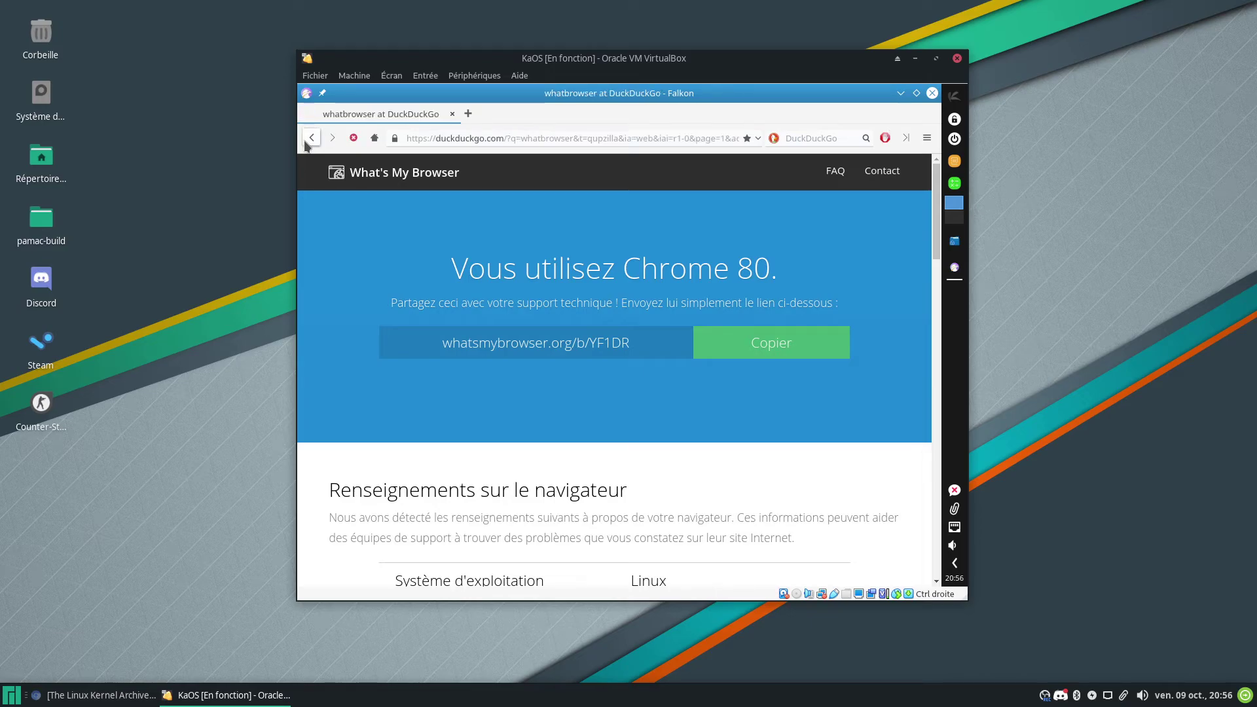
scroll(319, 297, "down", 5)
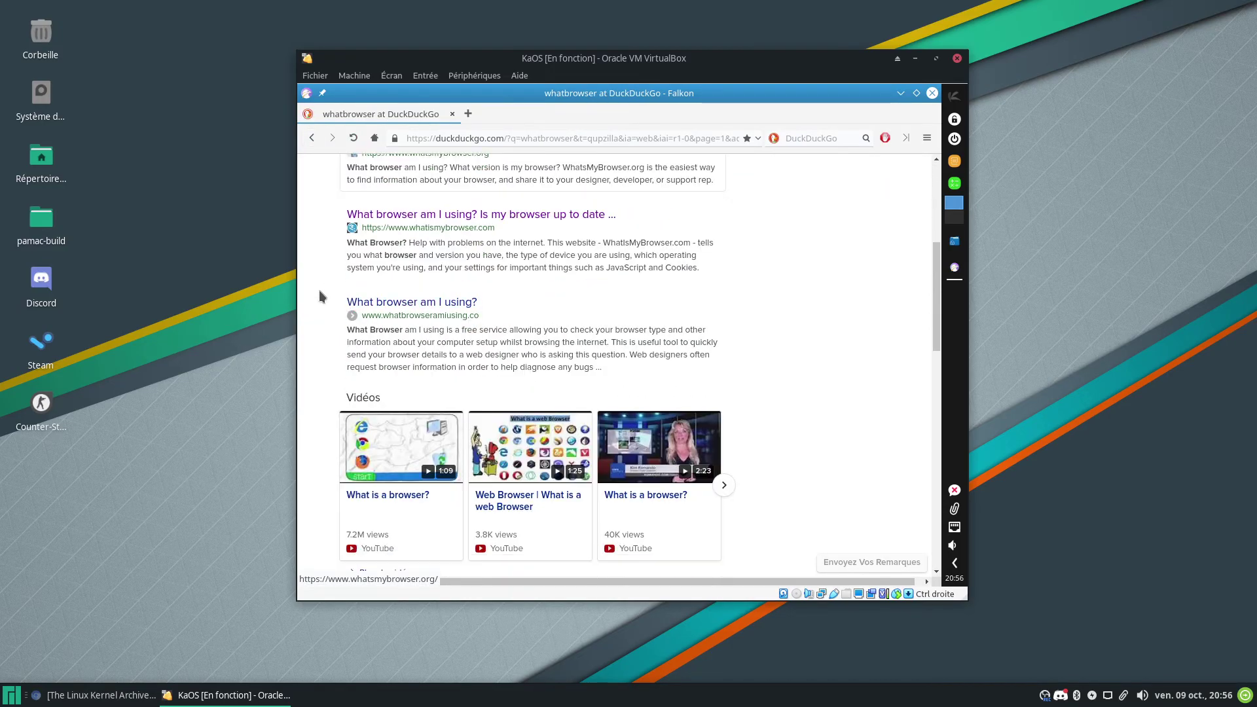
scroll(319, 292, "down", 3)
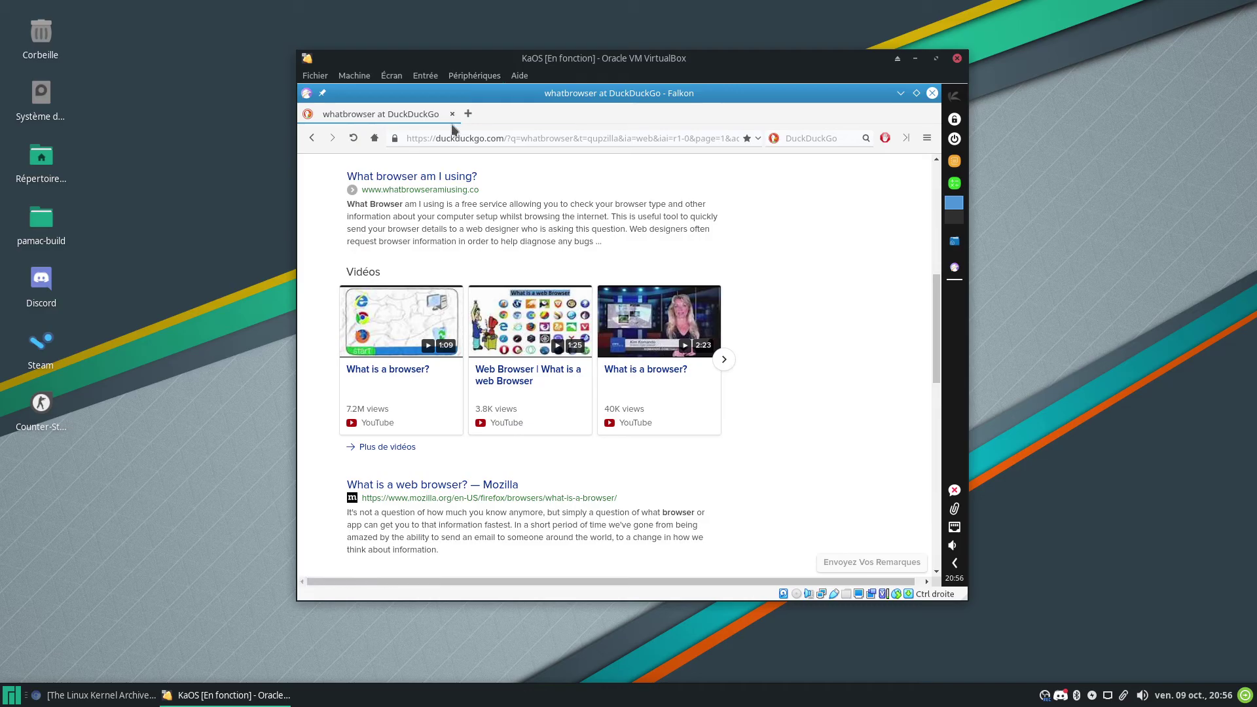
Step: View Falkon's About information, highlight the QtWebEngine version line, and close the dialog and the browser
left_click(927, 138)
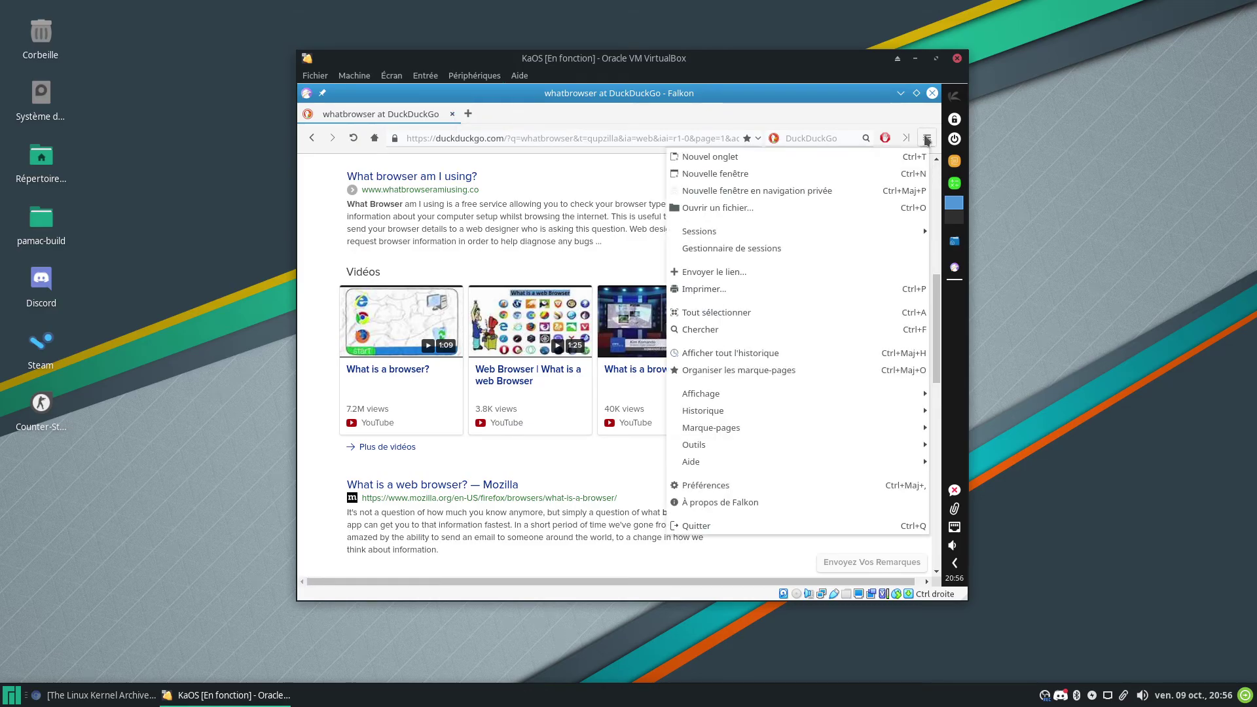
left_click(720, 503)
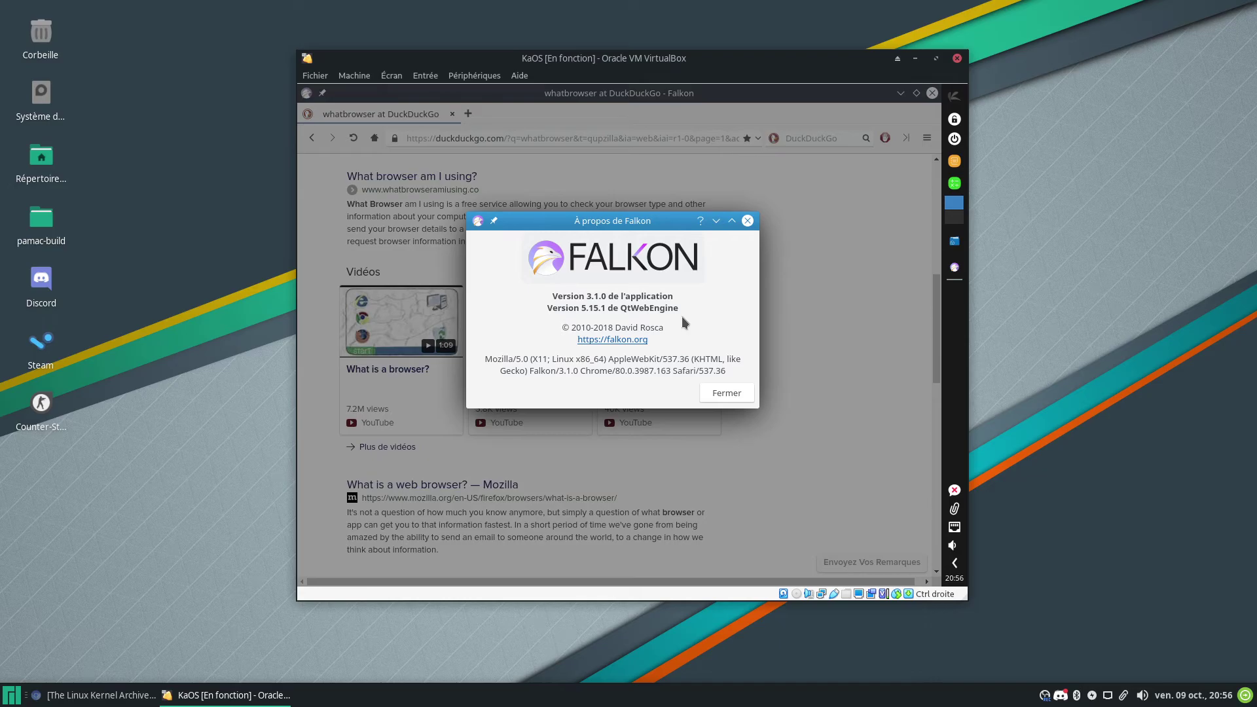
left_click_drag(681, 313, 546, 315)
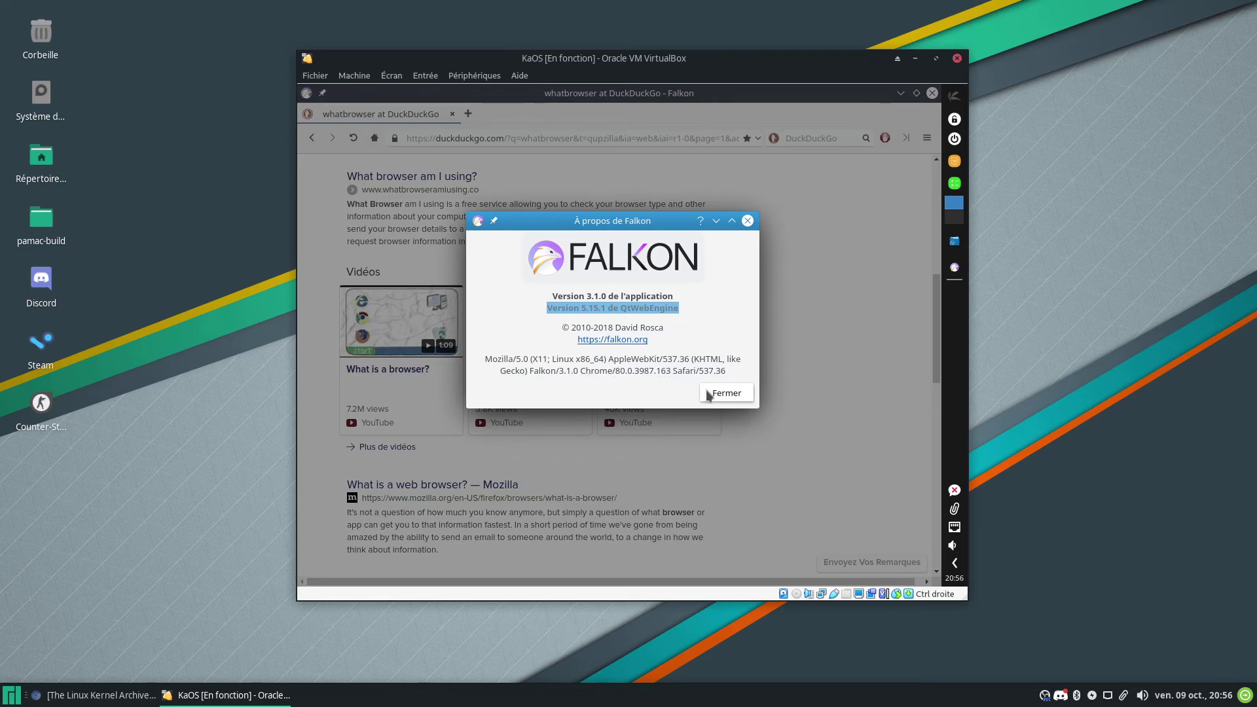
left_click(724, 393)
left_click(932, 93)
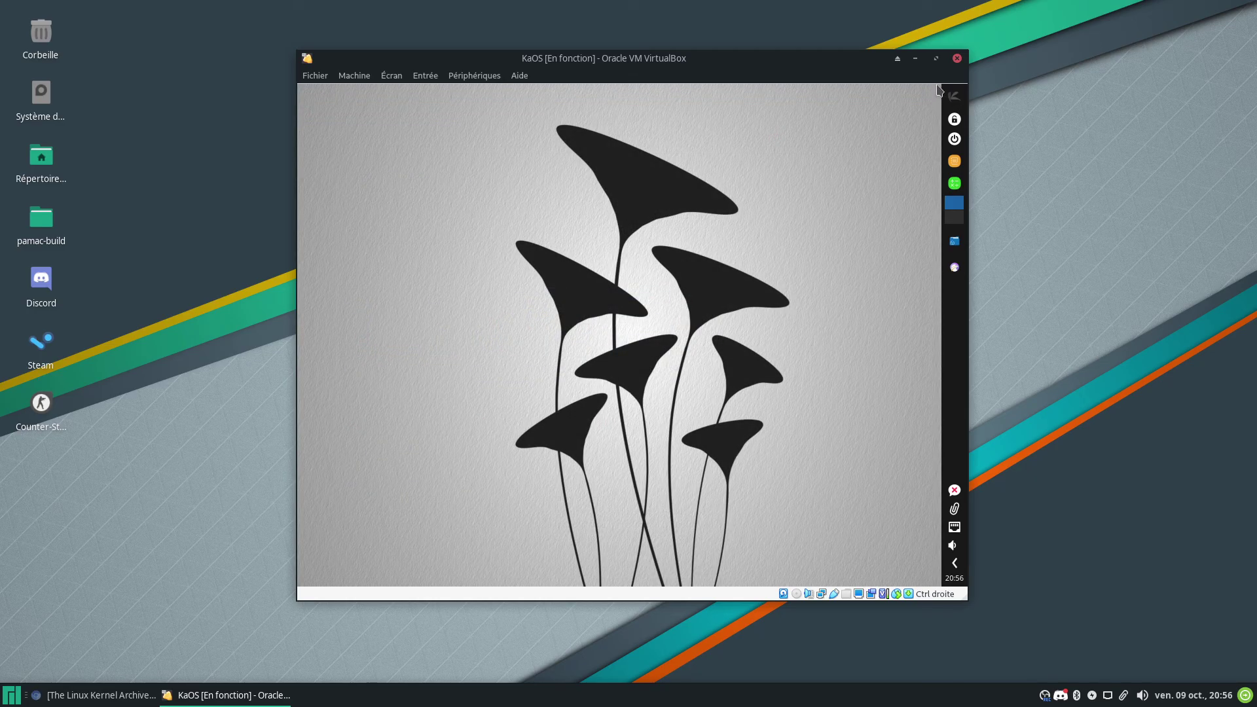
Step: Search the application launcher for "konque" and clear the search text
left_click(951, 96)
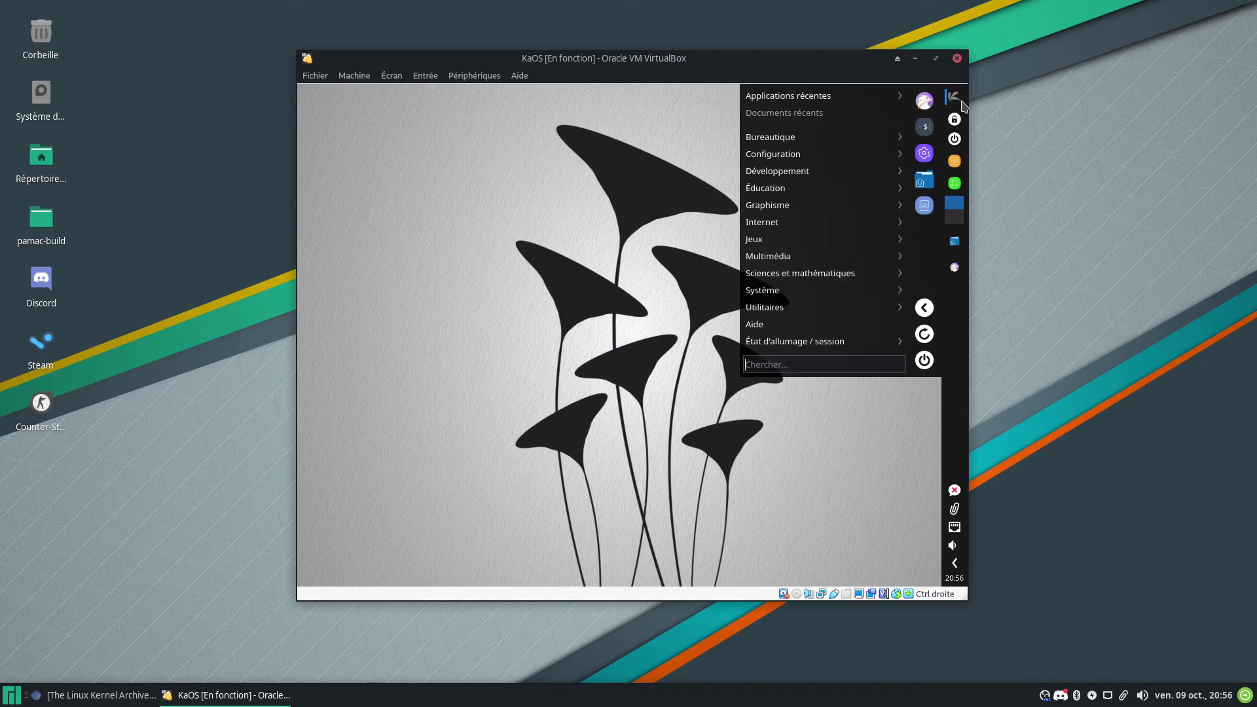
type("konque")
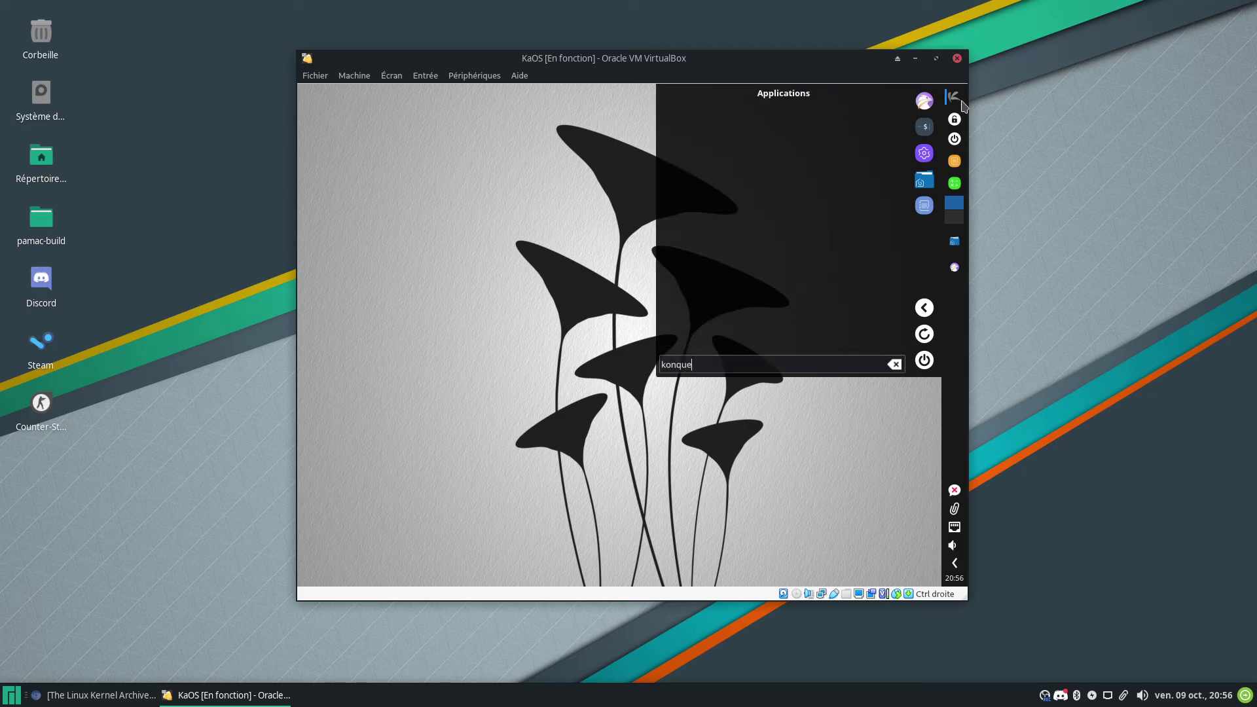
key("BackSpace")
key("BackSpace")
key("BackSpace")
key("BackSpace")
key("BackSpace")
key("BackSpace")
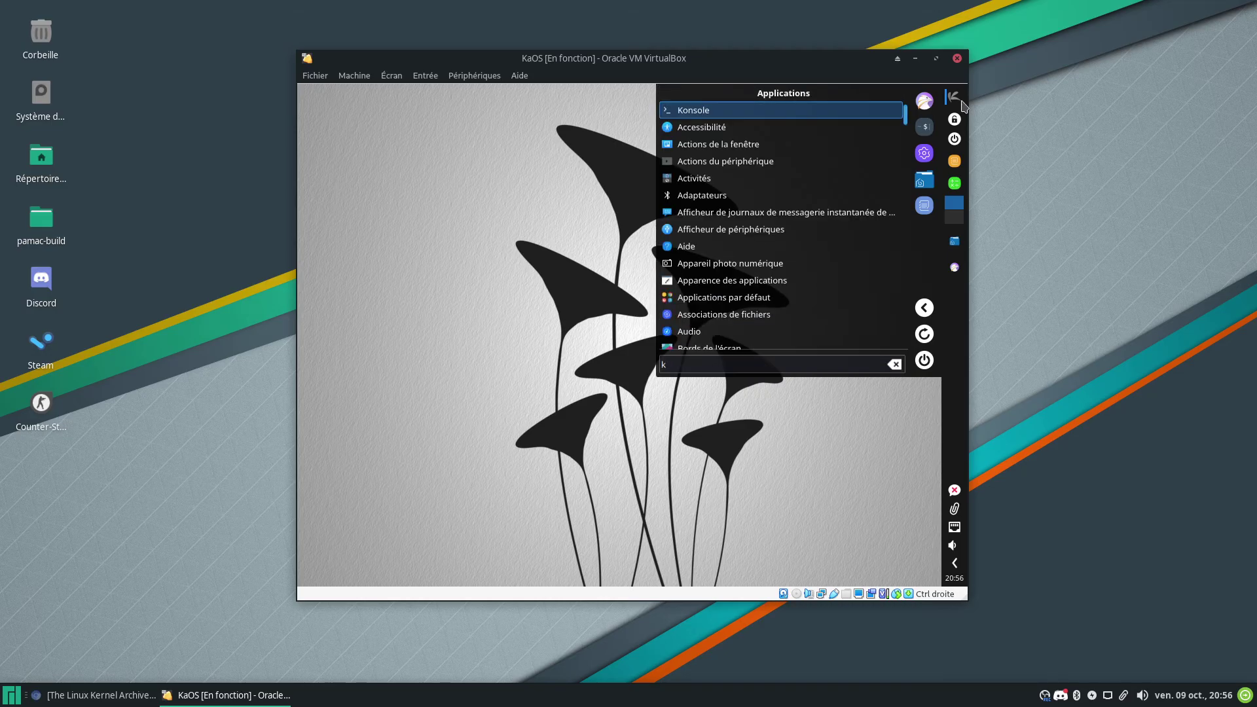
Step: Open the Plasma system settings, view the available icon themes, and return to the settings overview
left_click(924, 155)
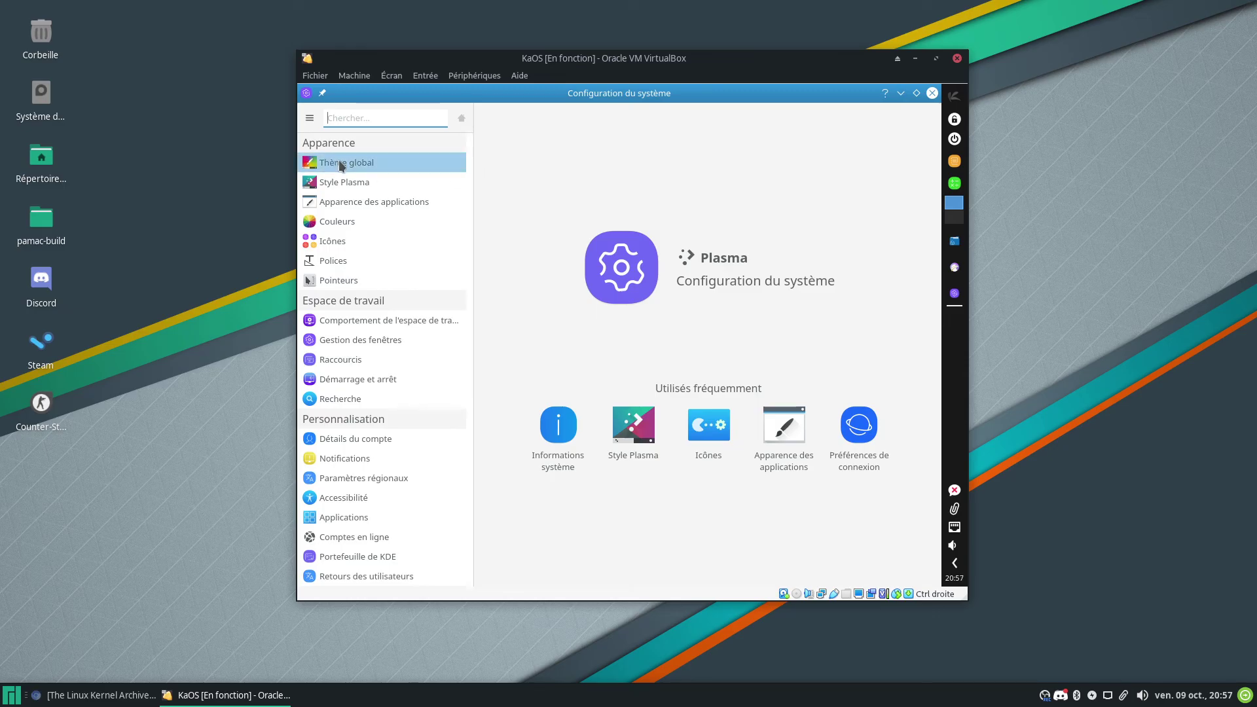
left_click(712, 430)
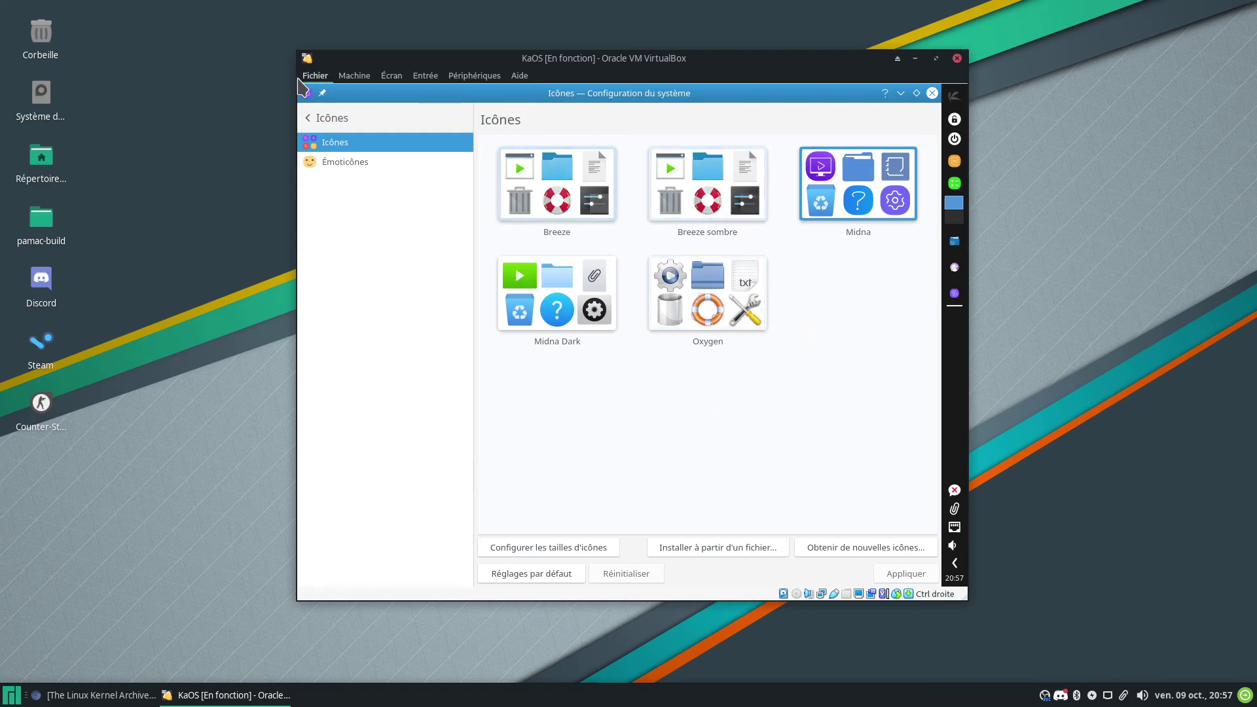
left_click(325, 118)
Step: Apply the MidnaDark global theme in the Plasma appearance settings
left_click(402, 163)
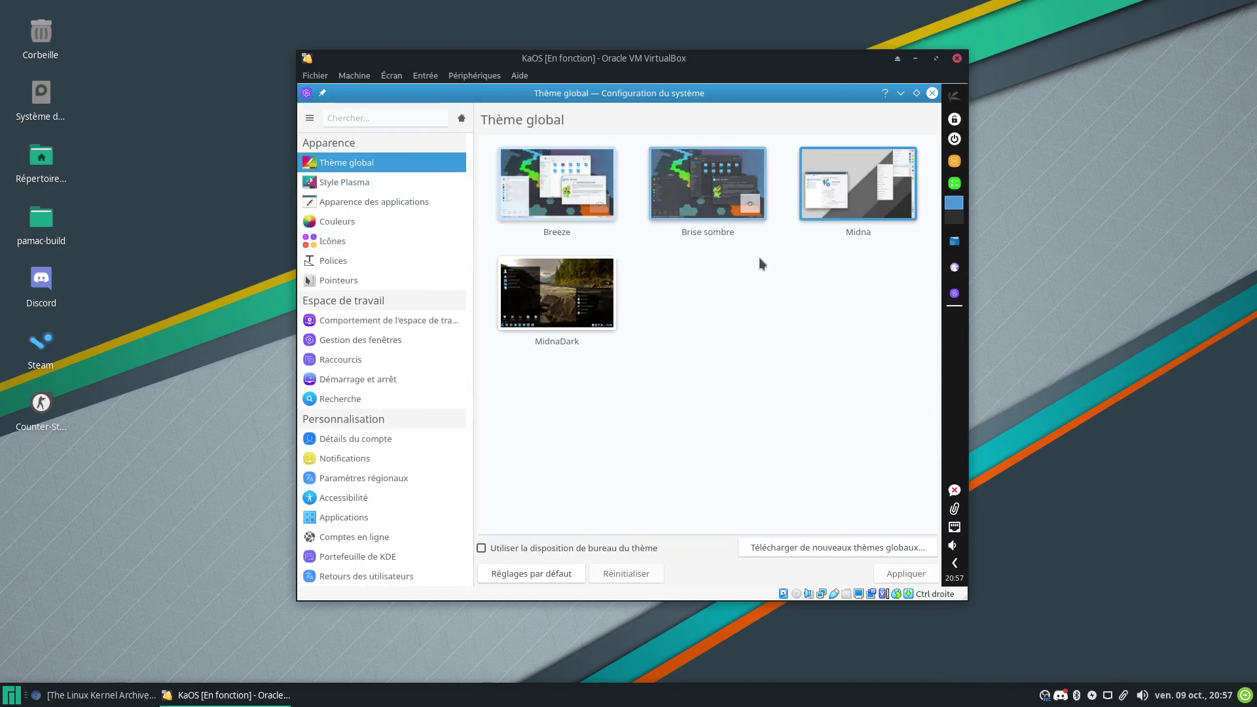
left_click(556, 295)
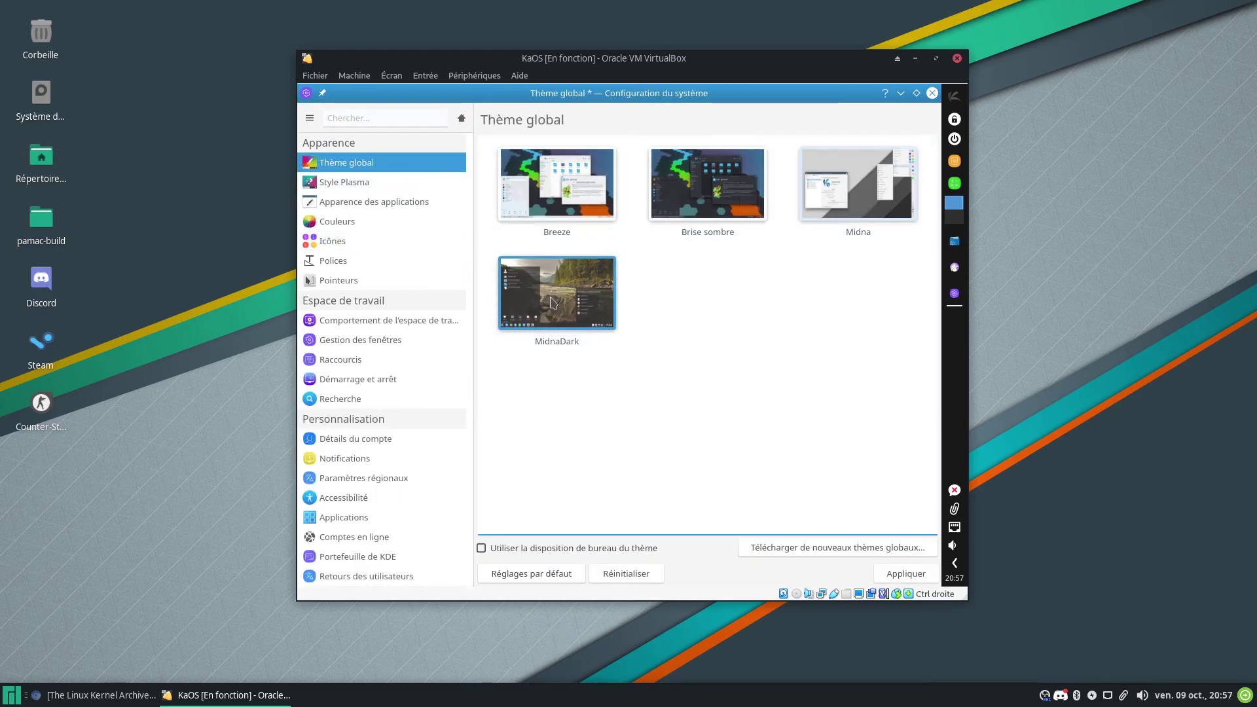
left_click(900, 575)
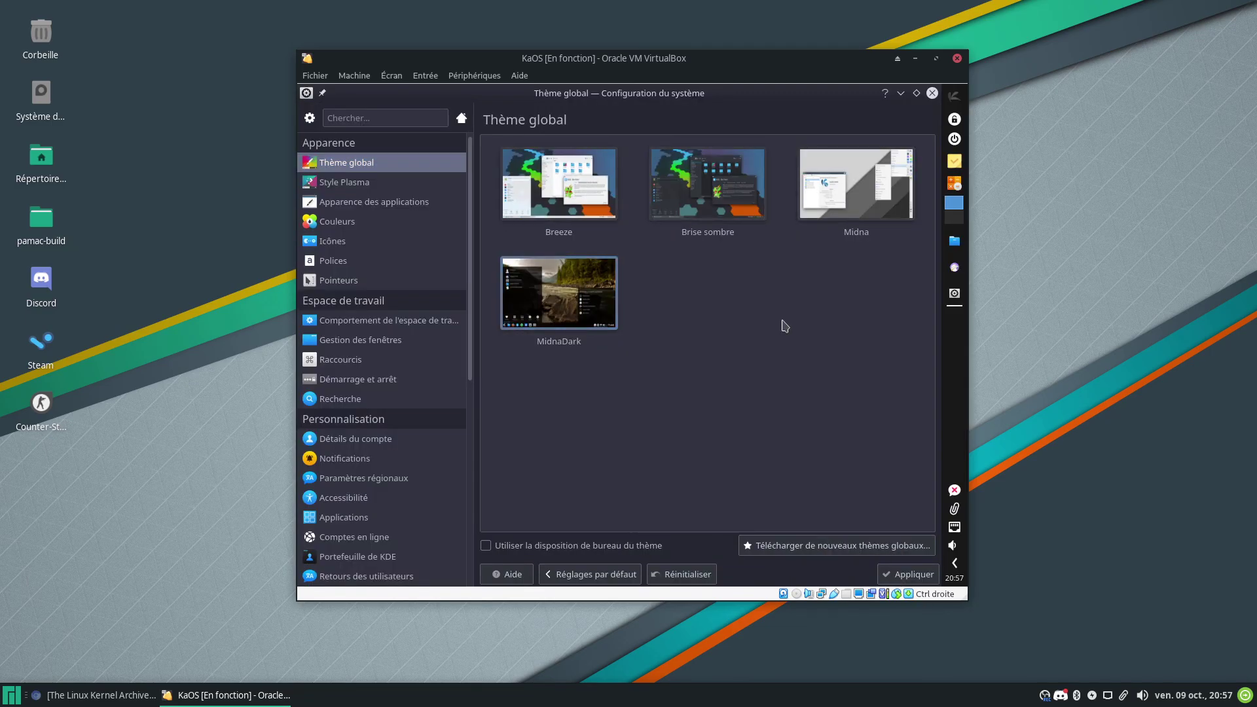
Step: Apply the Brise sombre global theme and maximize the system settings window
mouse_move(746, 207)
left_click(654, 196)
left_click(915, 574)
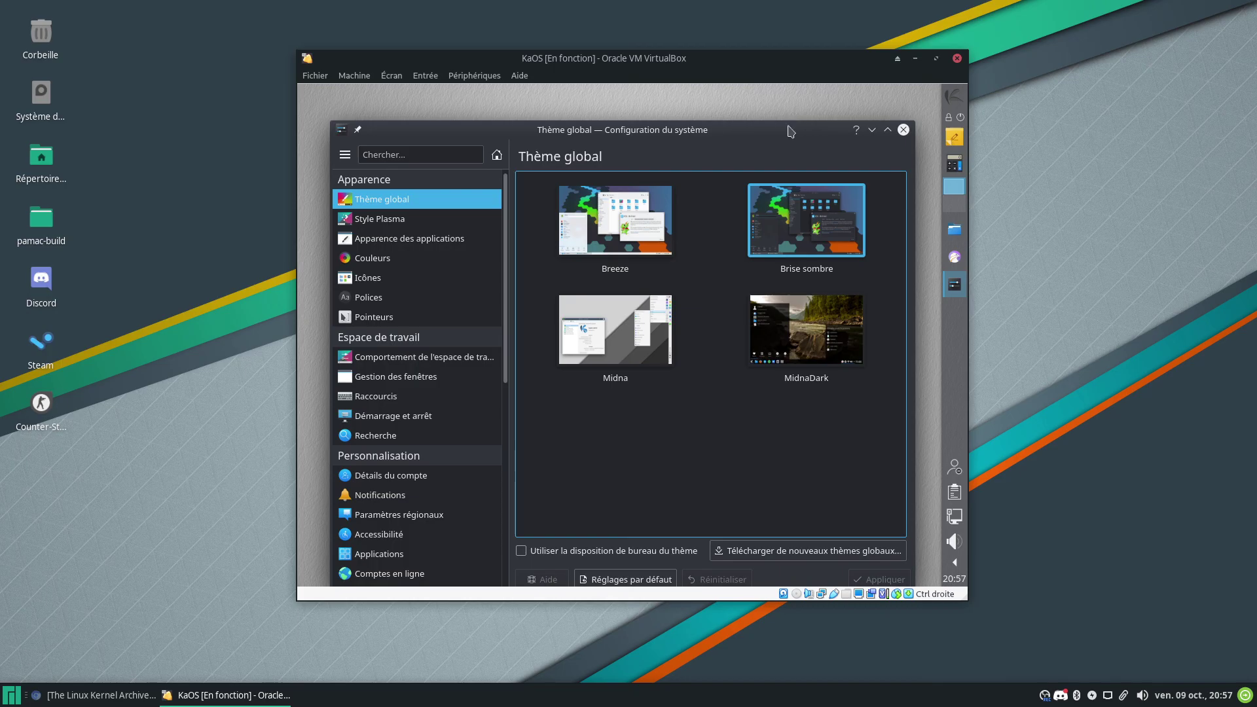
left_click_drag(786, 132, 783, 81)
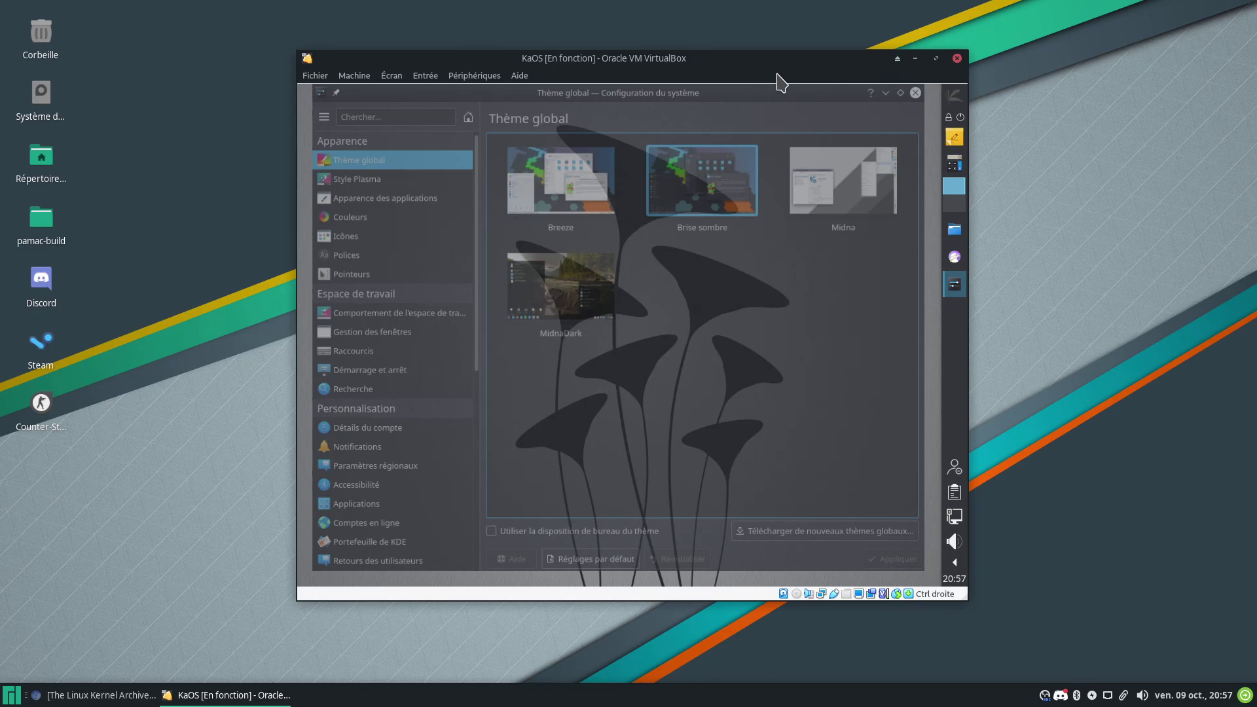